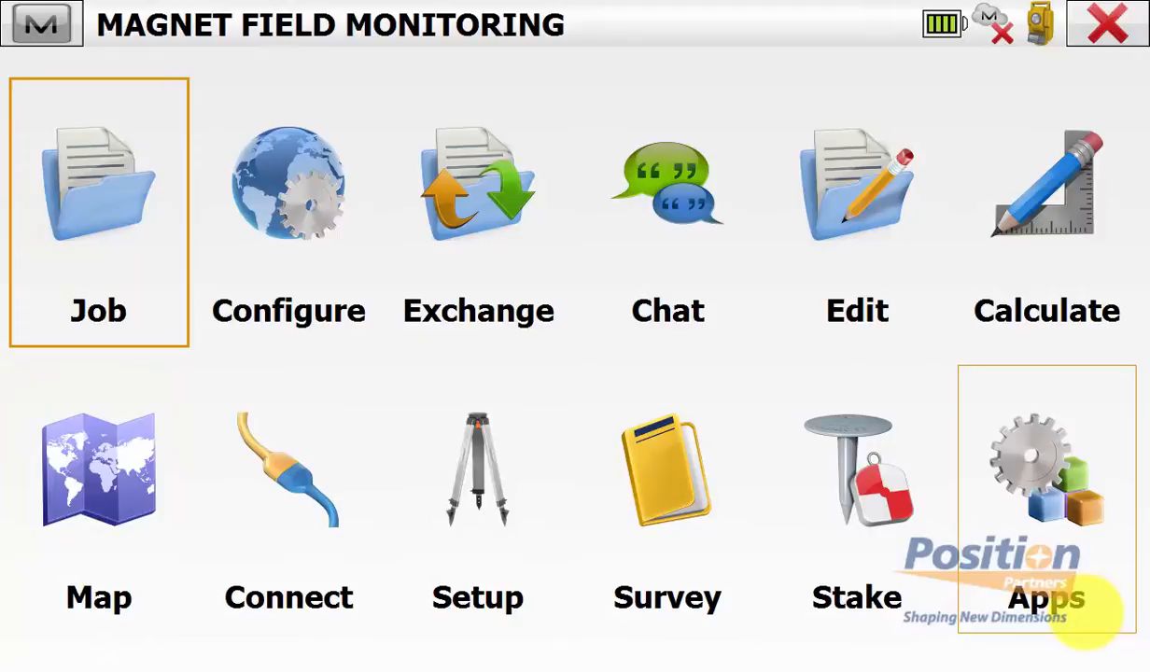
Step: Open the job's survey configuration and edit the GT-1000 optical configuration
click(300, 173)
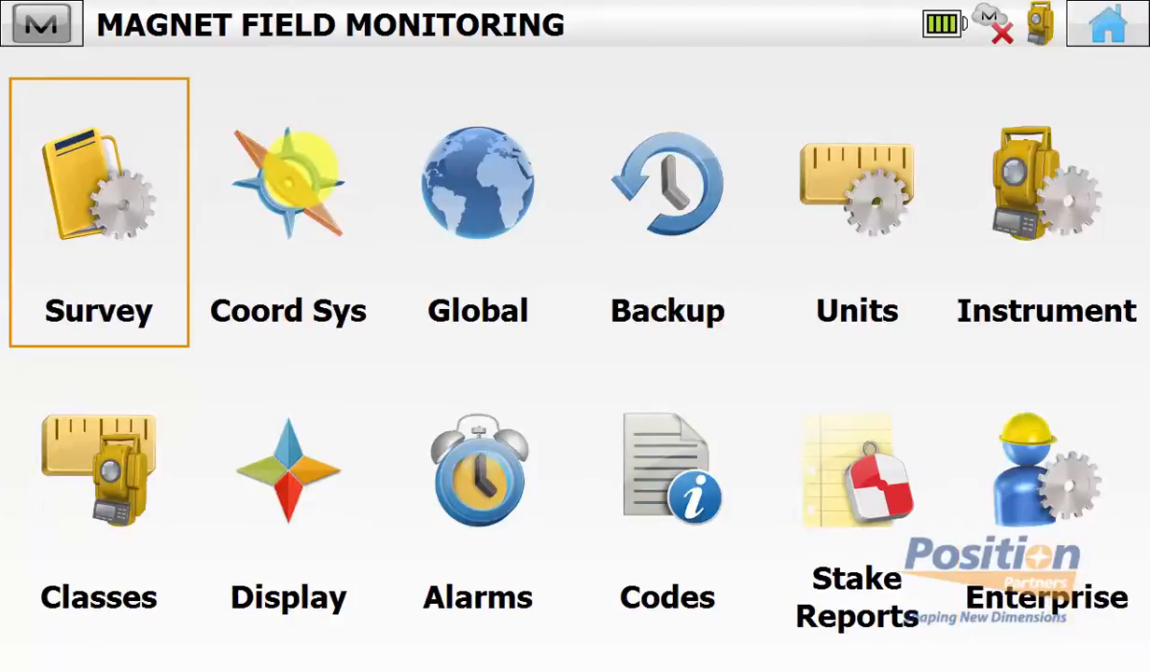
click(105, 197)
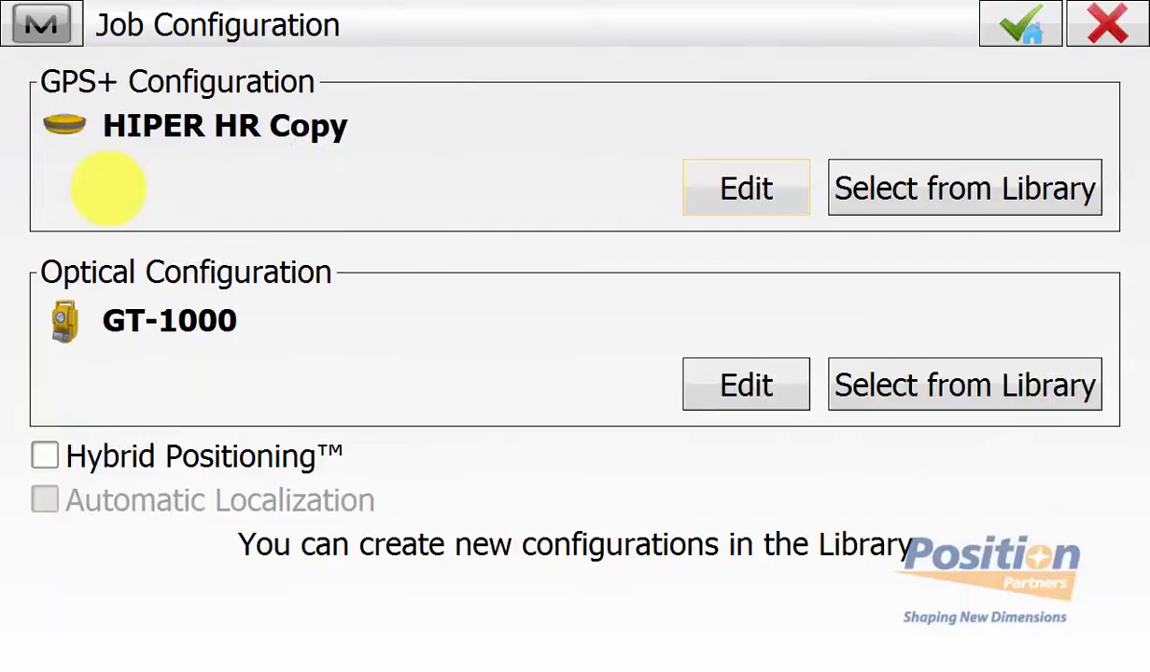
click(745, 378)
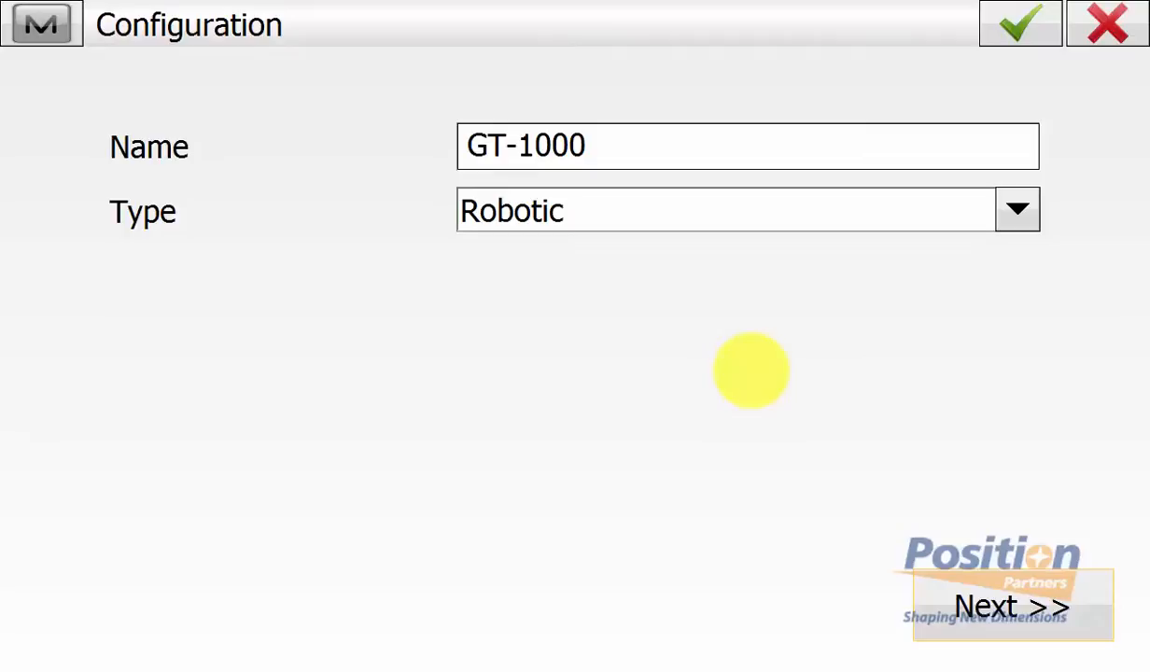
Step: Advance through the GT-1000 configuration's instrument, connection, search/track, survey and Auto Topo settings to Monitor Options
click(1012, 607)
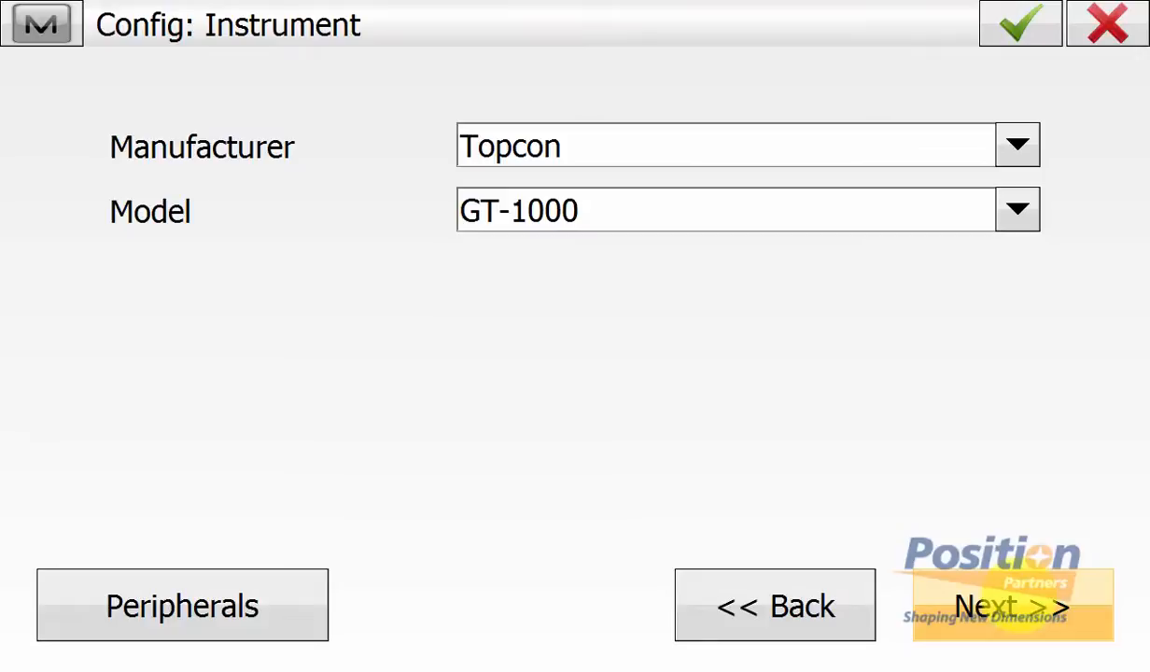
click(1013, 607)
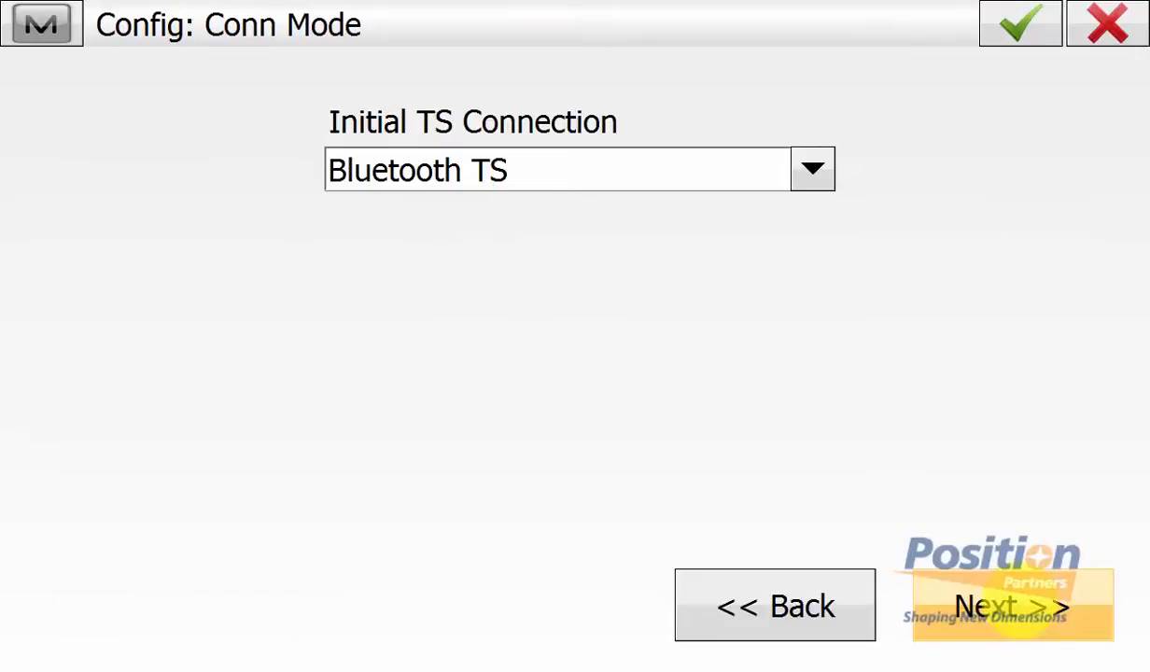
click(1013, 606)
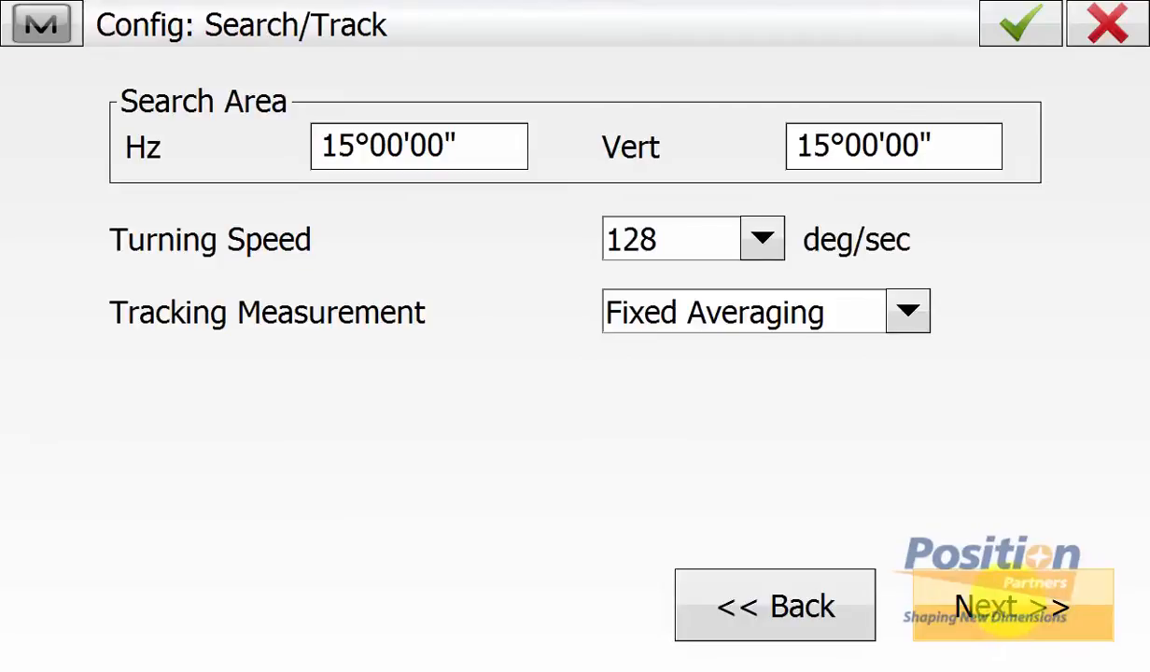
click(1013, 606)
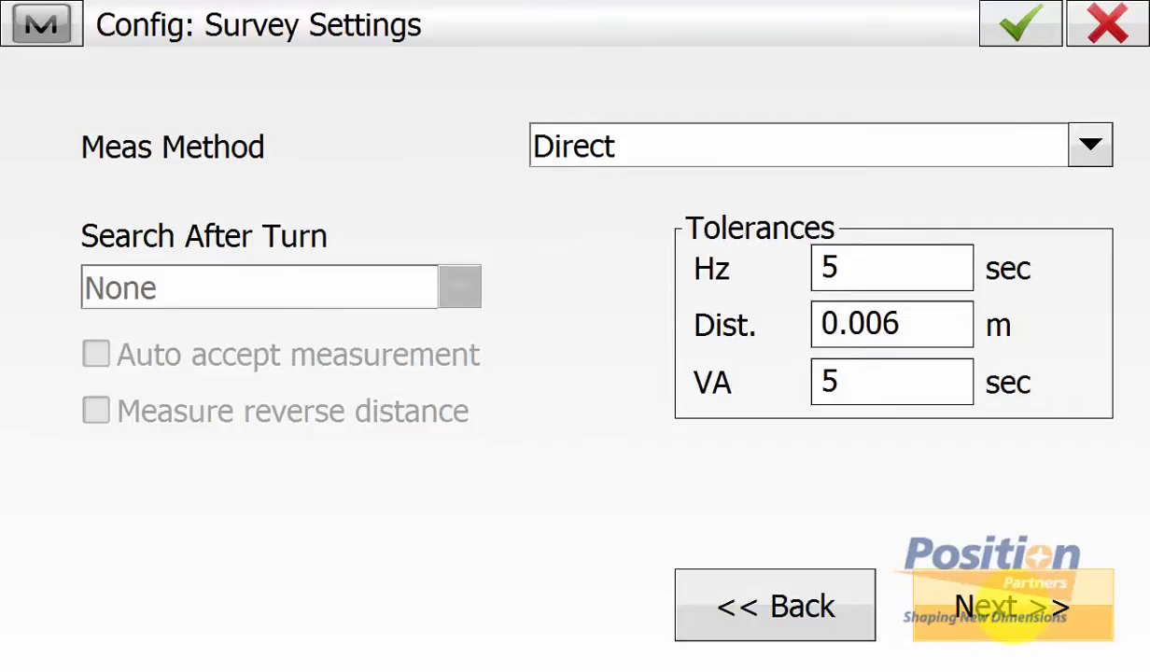
click(1013, 607)
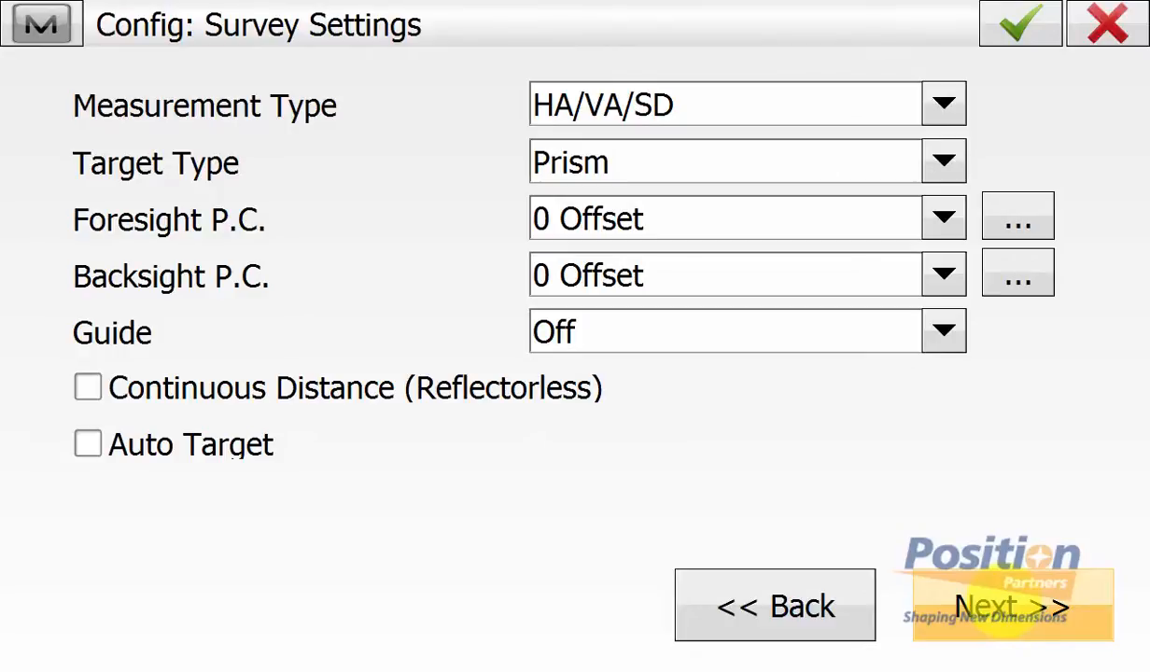
click(1013, 606)
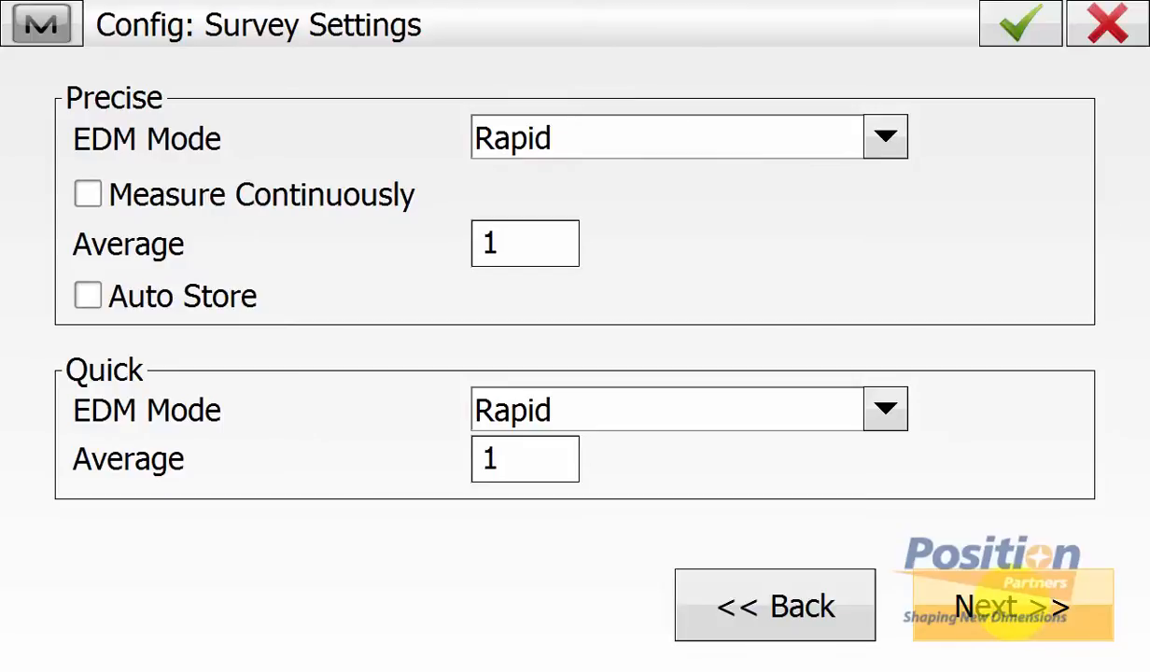
click(1000, 608)
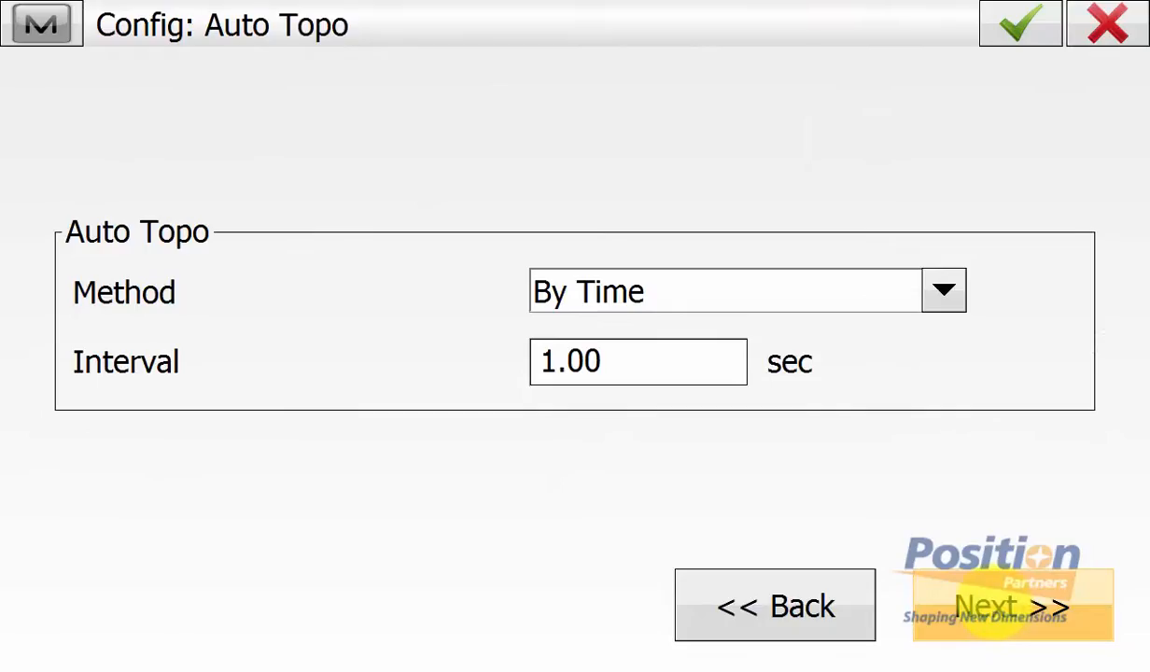
click(987, 611)
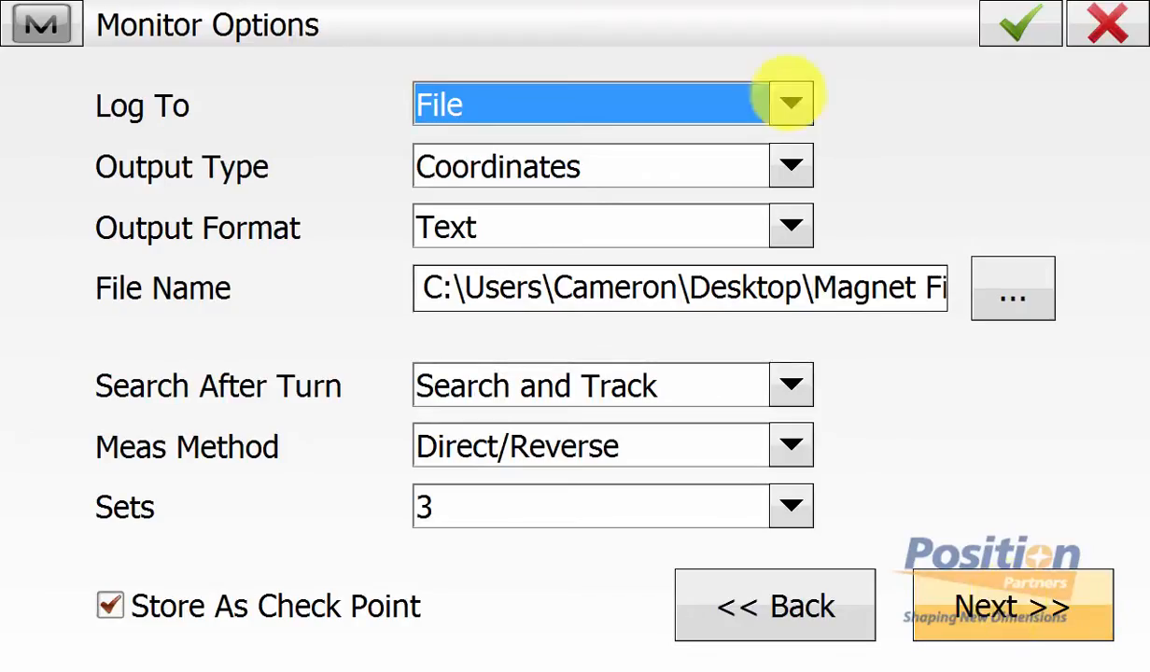
Step: Review the Log To, Output Type and Output Format choices and the output file selection in Monitor Options
click(789, 101)
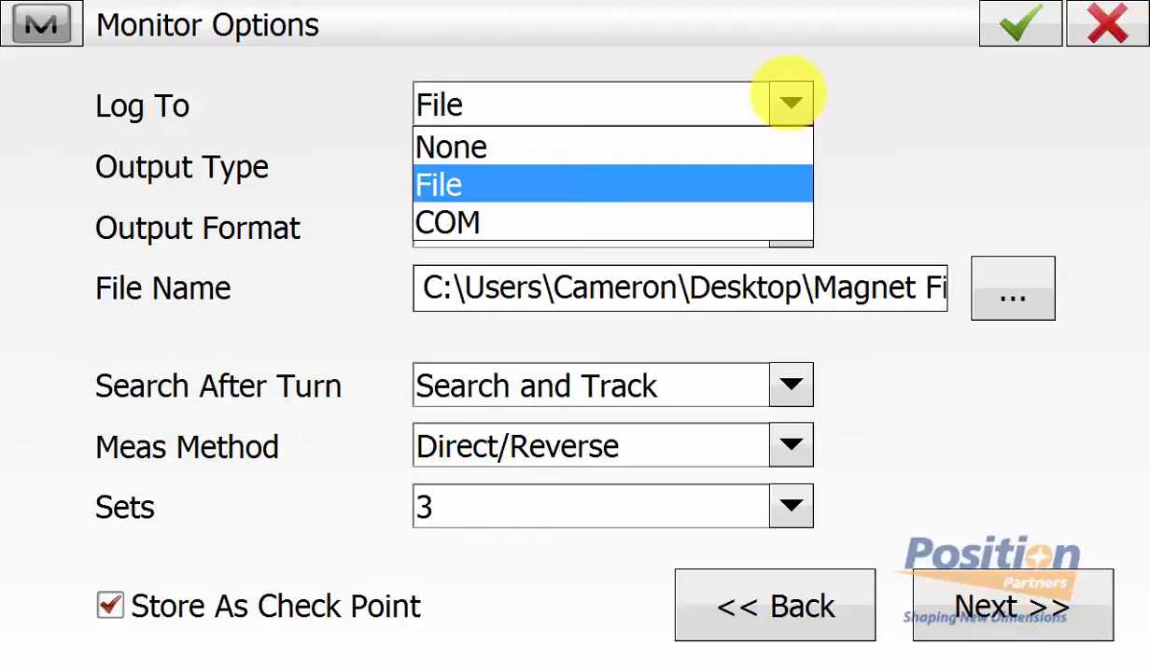
click(790, 101)
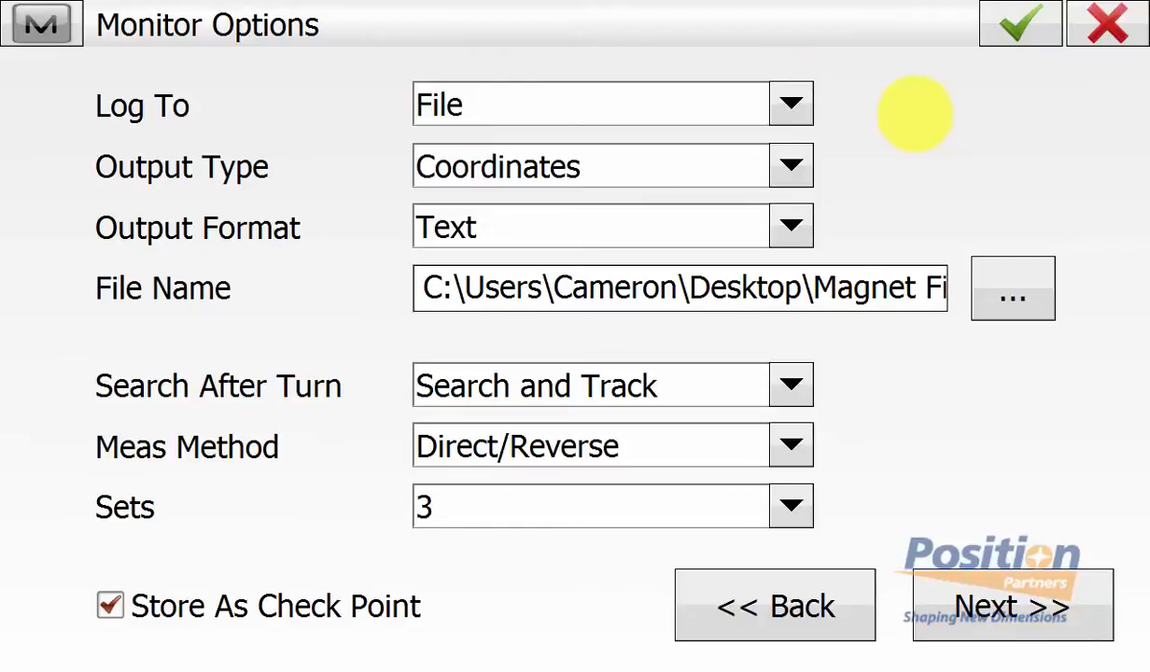
click(790, 166)
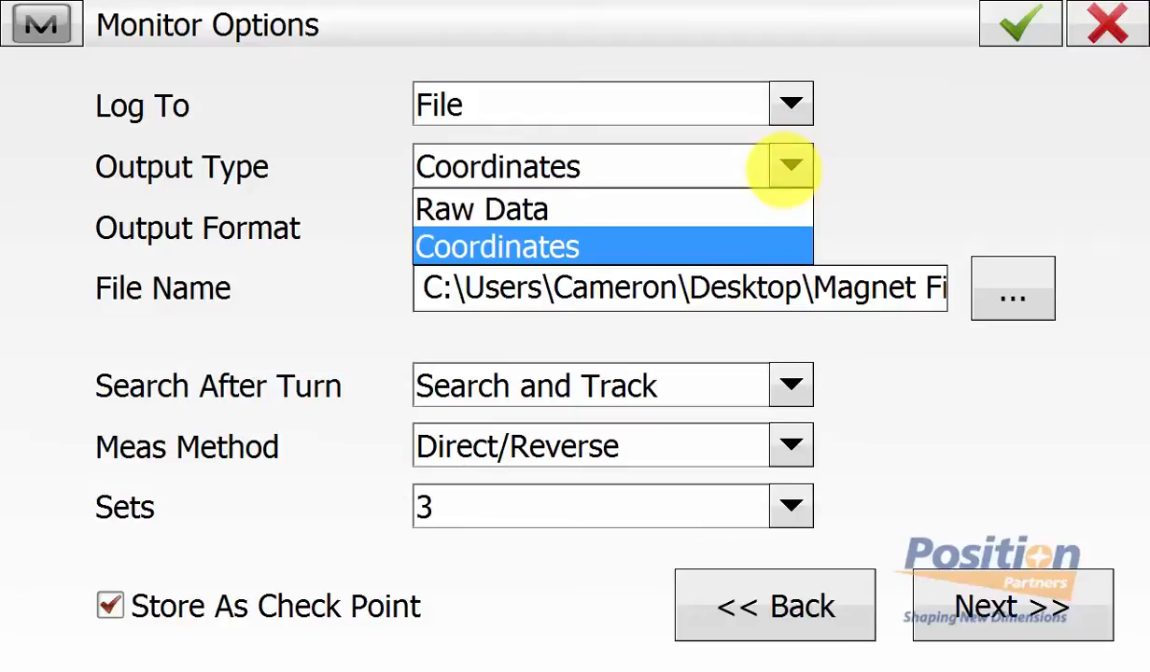
click(790, 167)
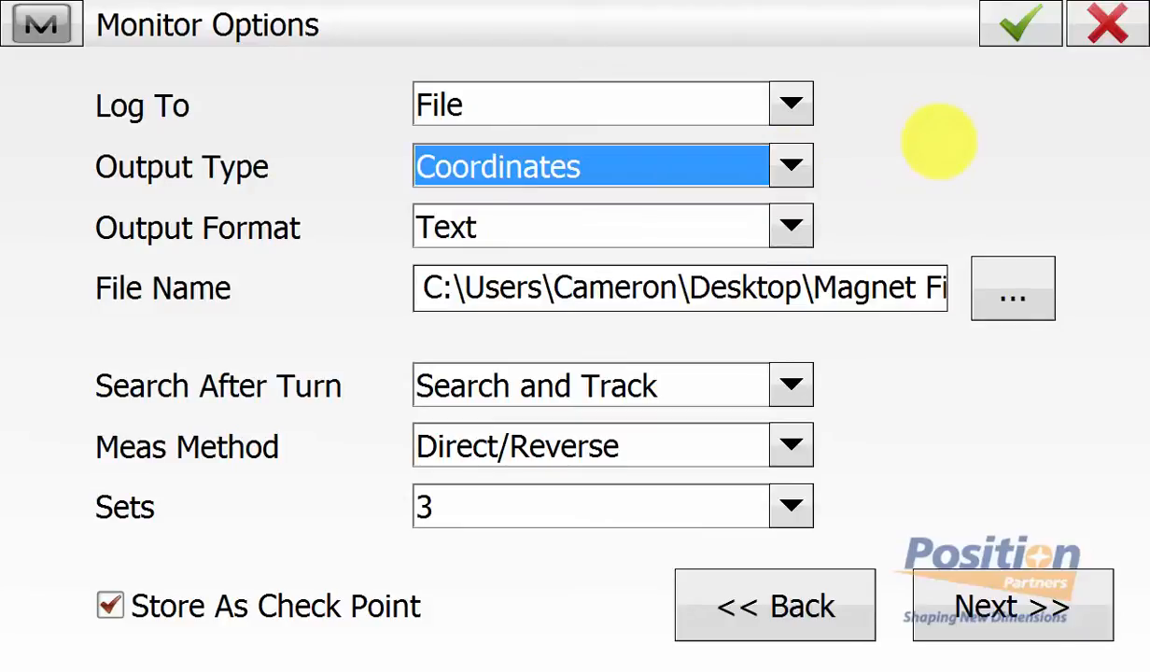
click(792, 224)
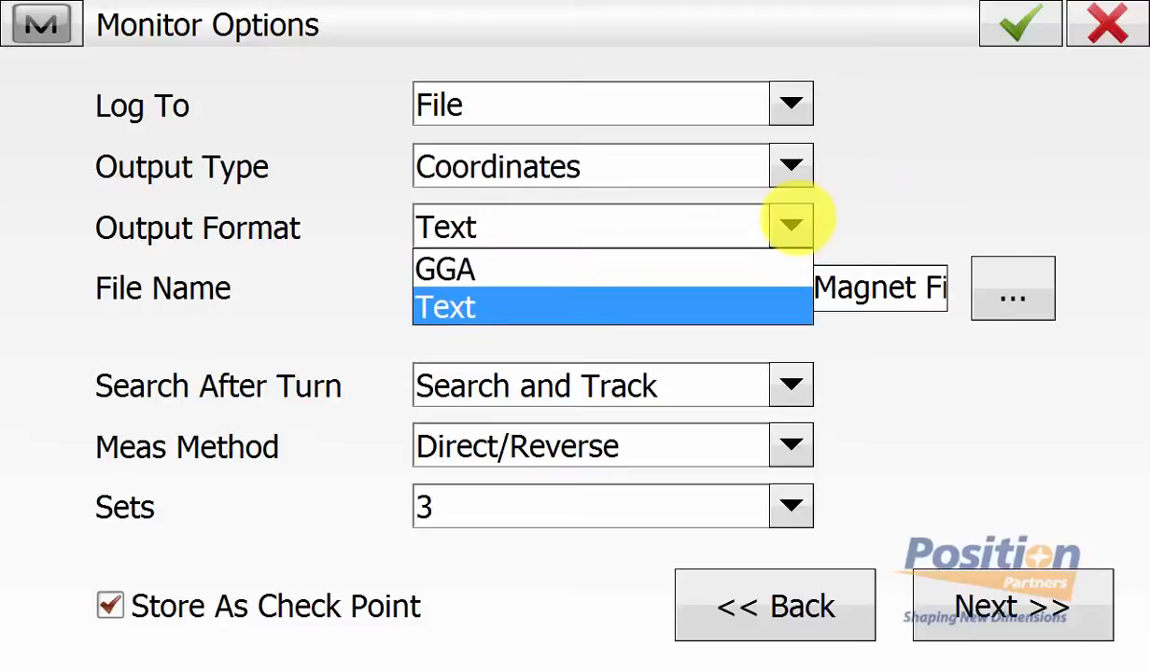
click(791, 224)
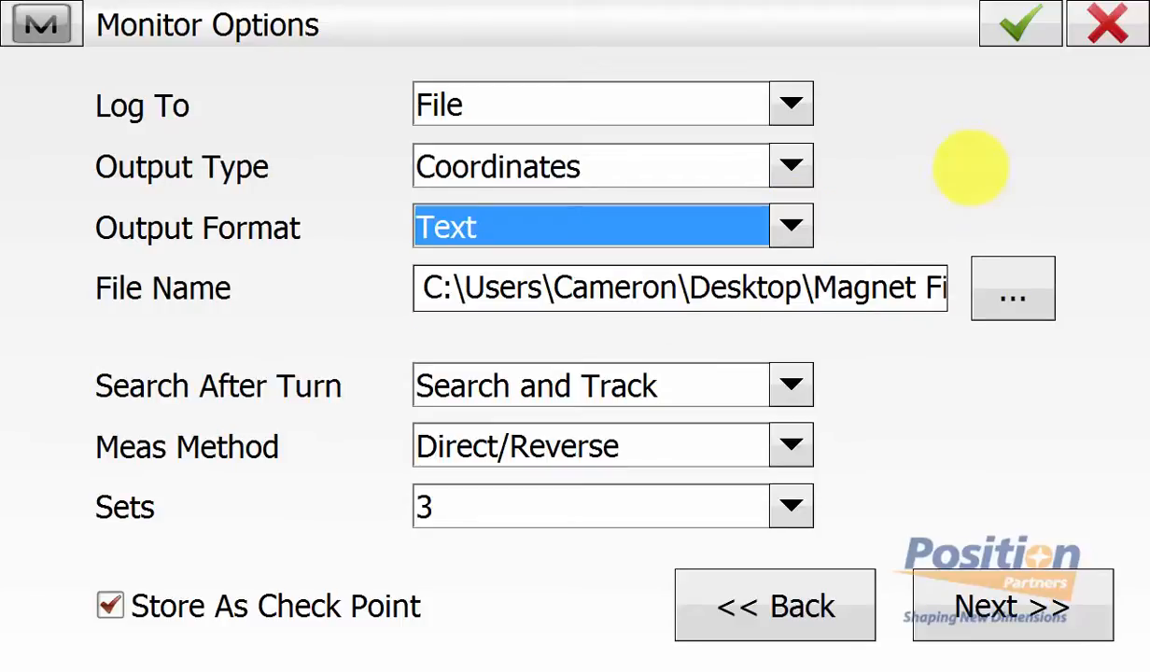
click(1025, 290)
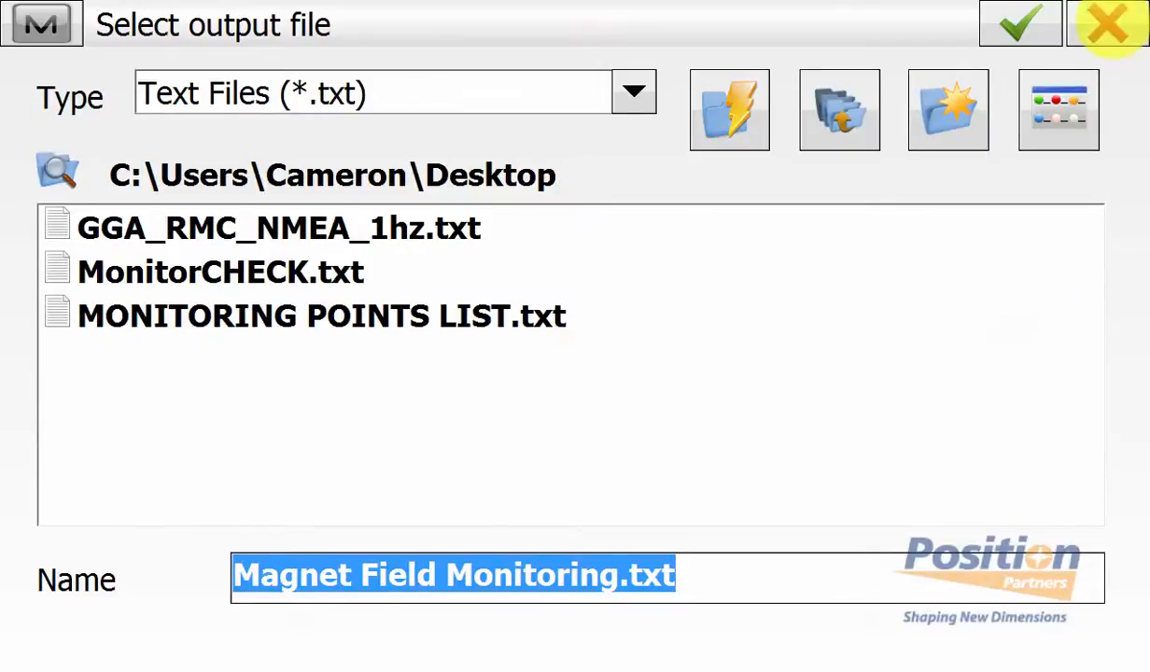
click(1106, 24)
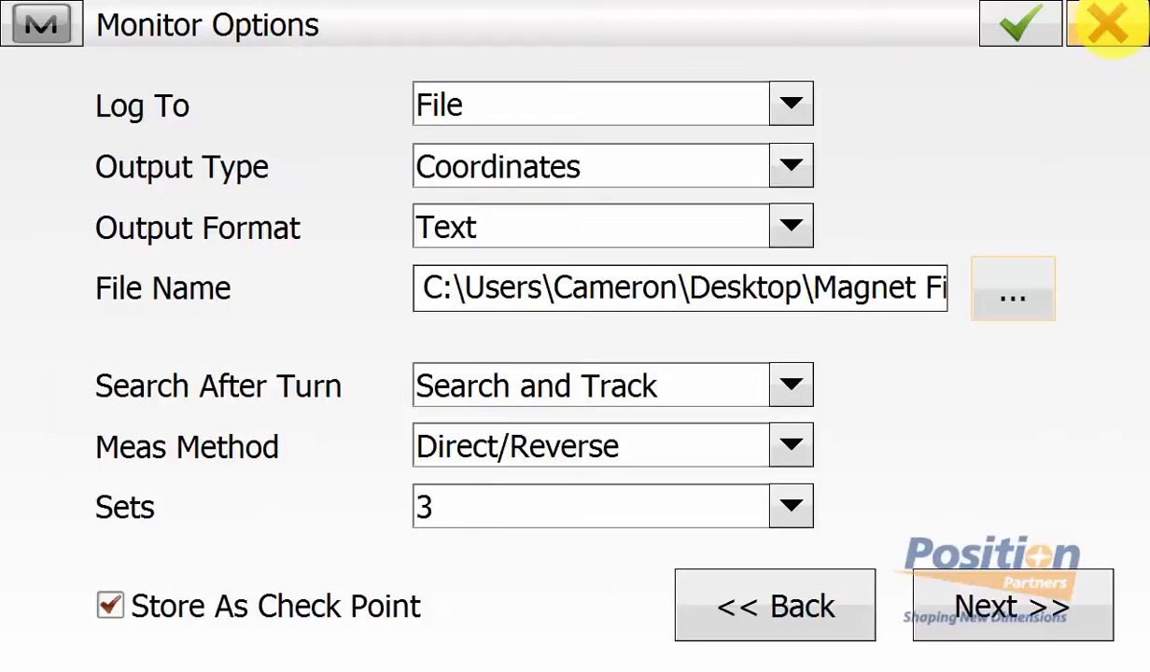
Step: Review the available choices for Search After Turn, Meas Method and Sets in Monitor Options
click(791, 383)
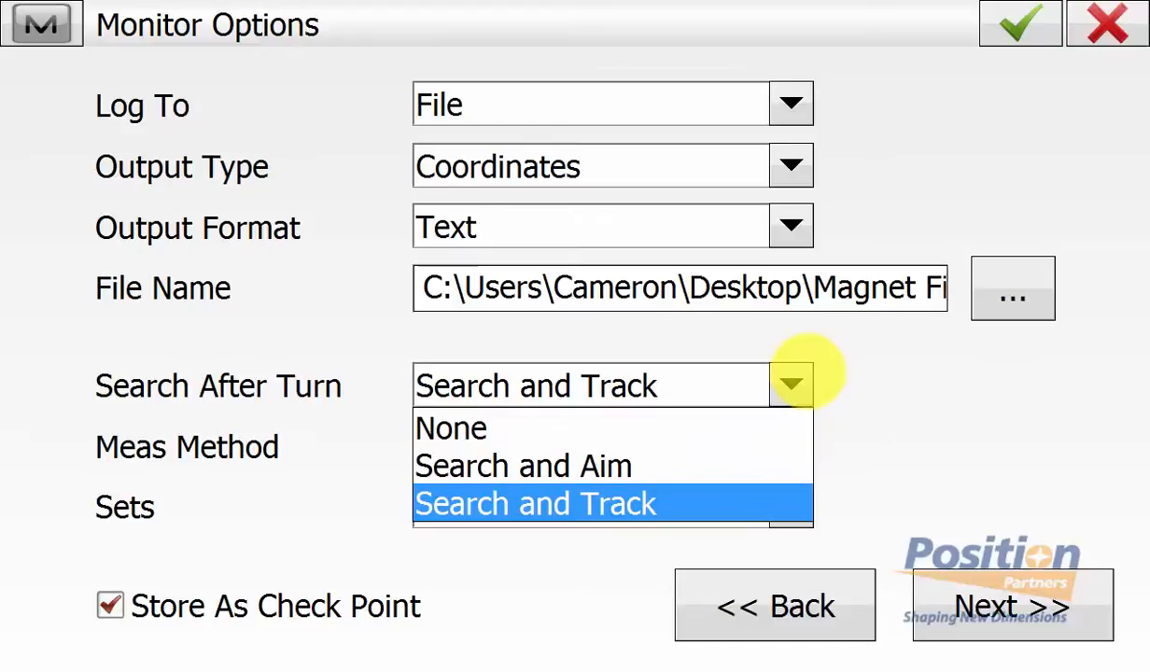
click(969, 377)
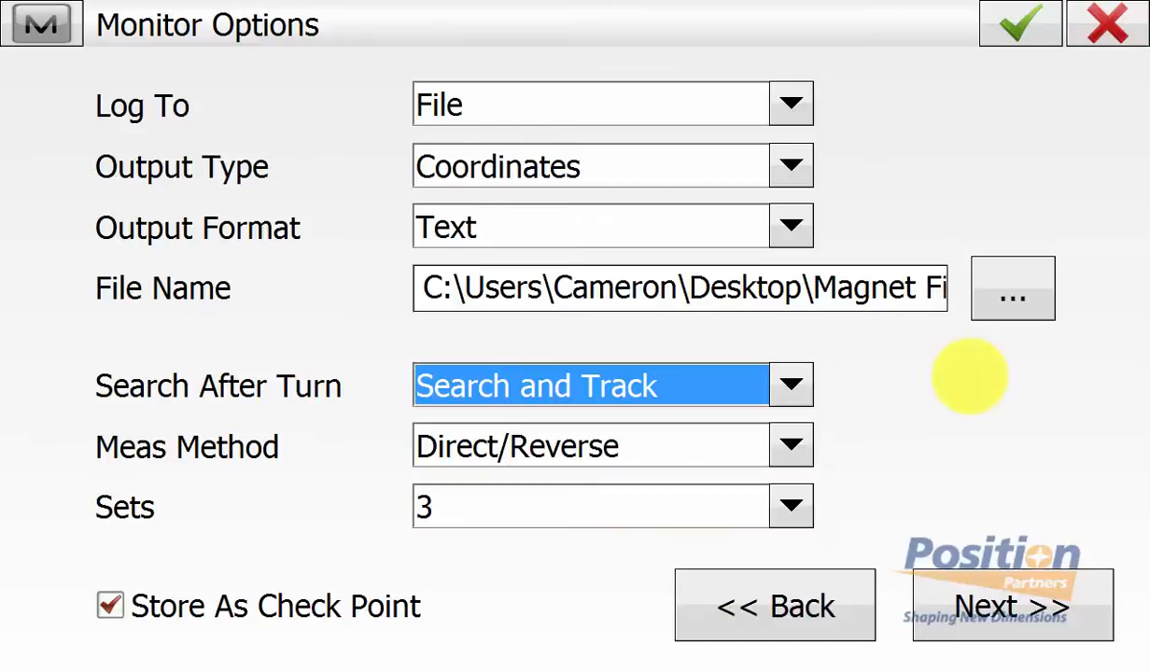
click(788, 446)
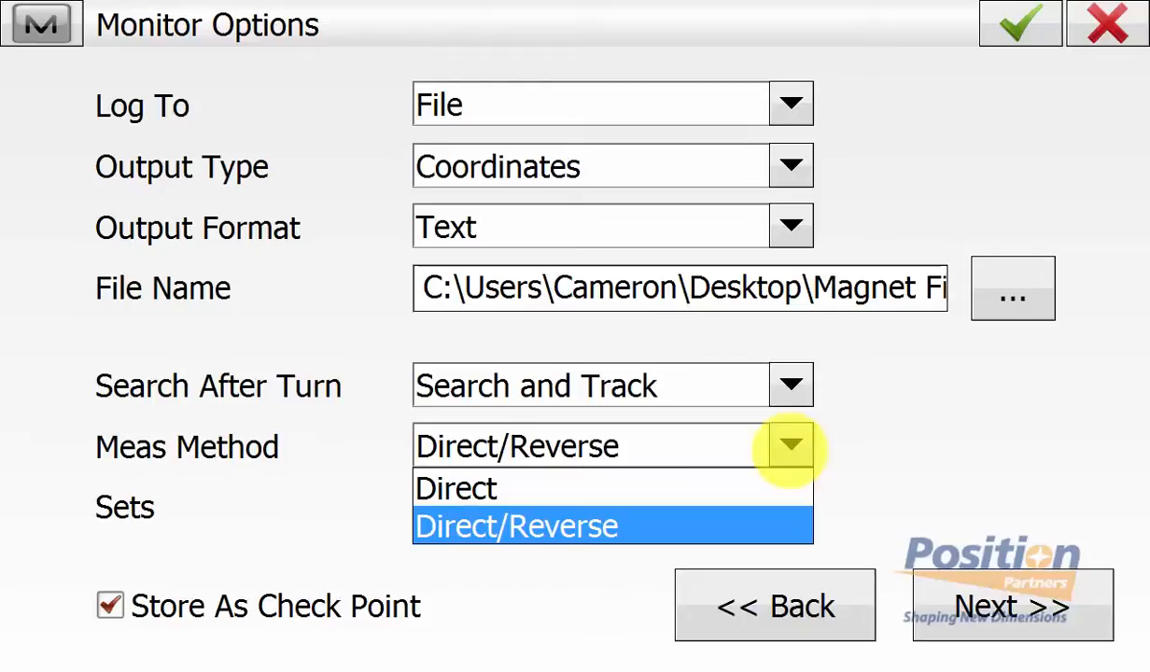
click(978, 403)
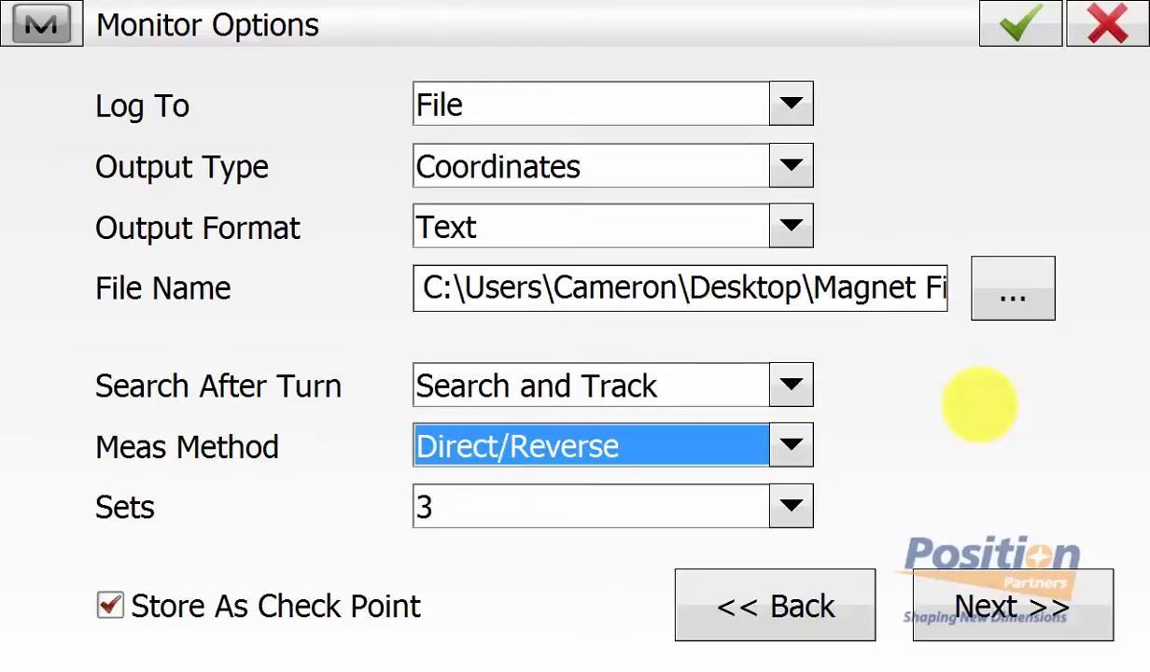
click(788, 506)
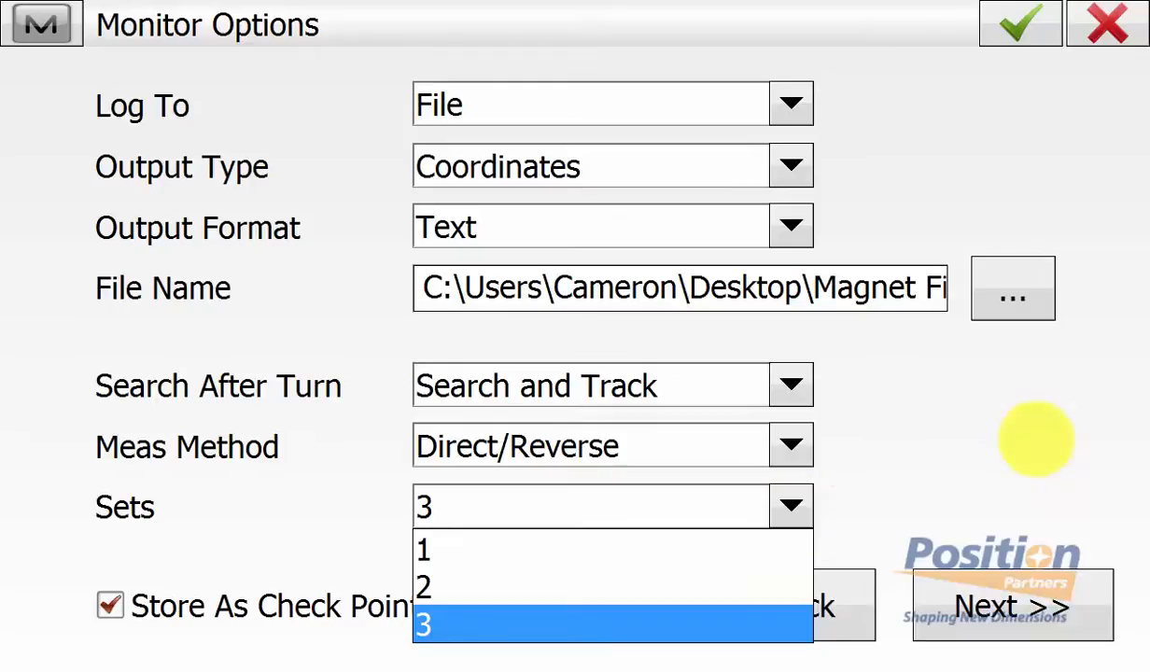
click(1035, 438)
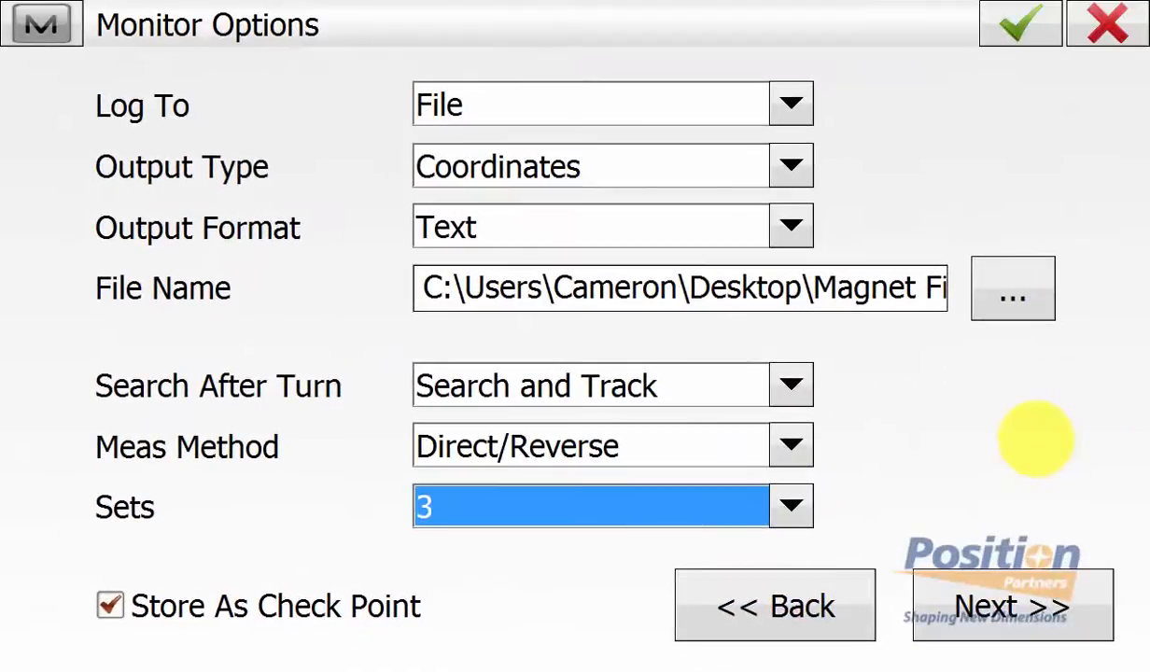
Step: Consult the help page on Monitor Options, then close it
click(41, 24)
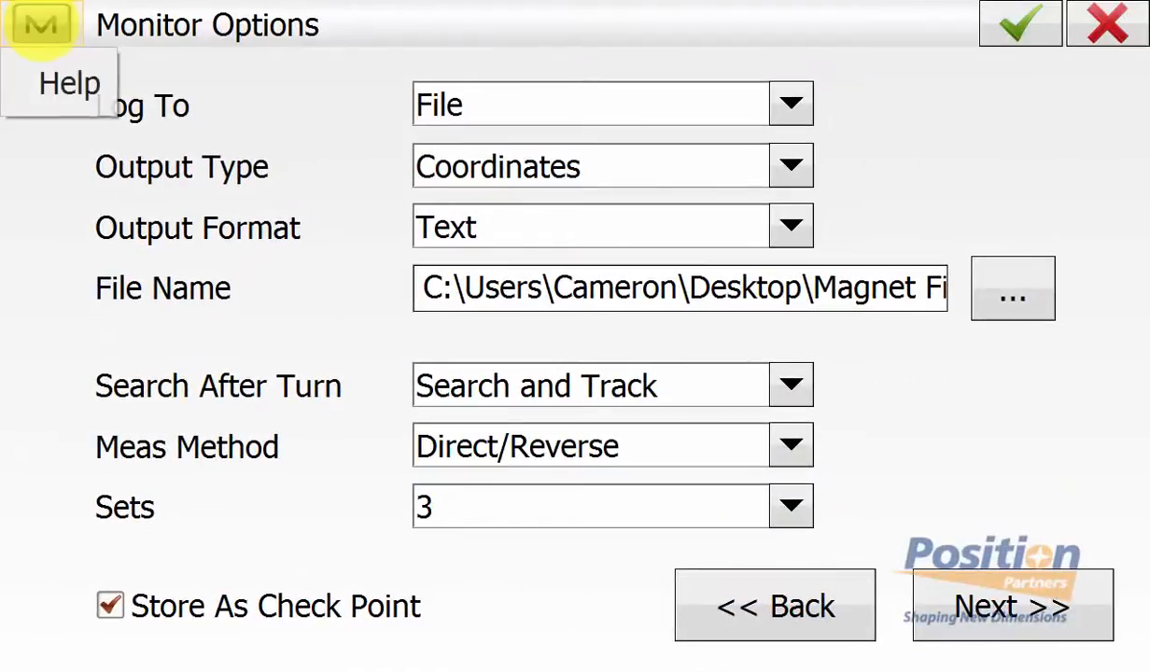
click(58, 84)
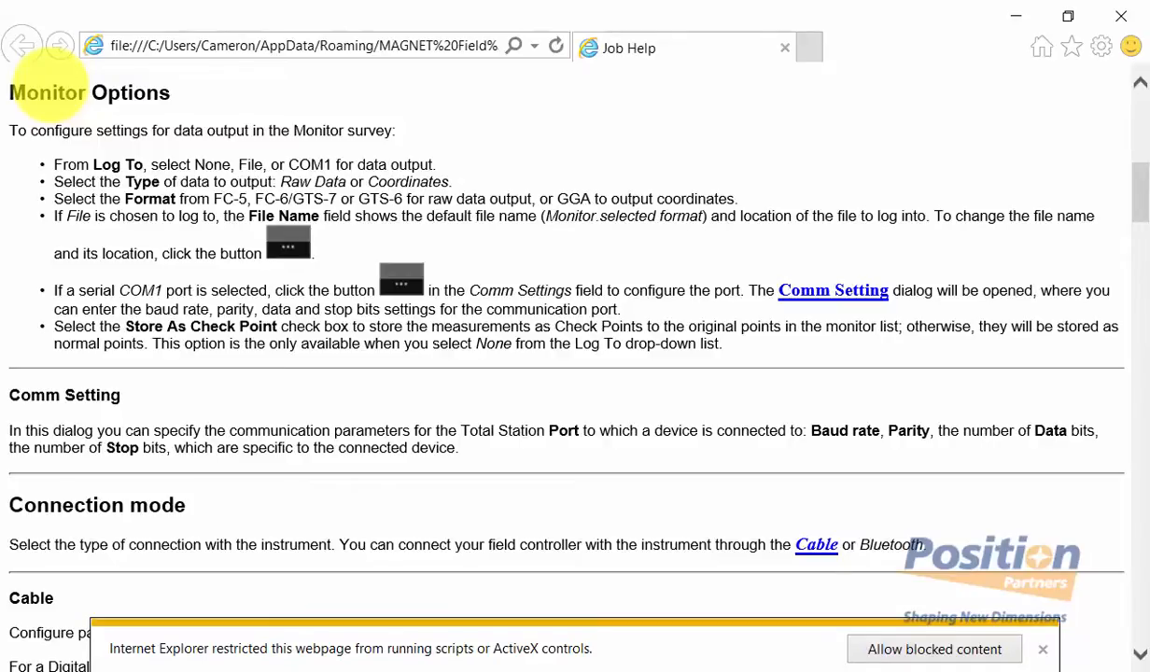
click(1116, 16)
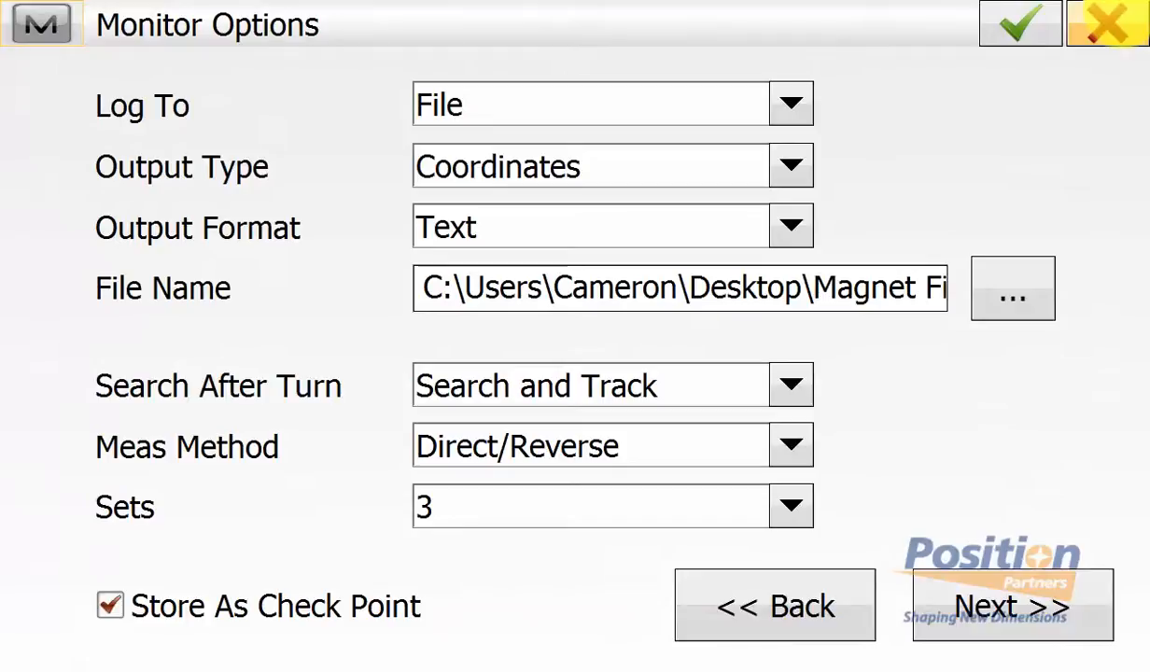
Step: Go on to Data Output Options and review its log destination, output type, output format and output file choices
click(1003, 607)
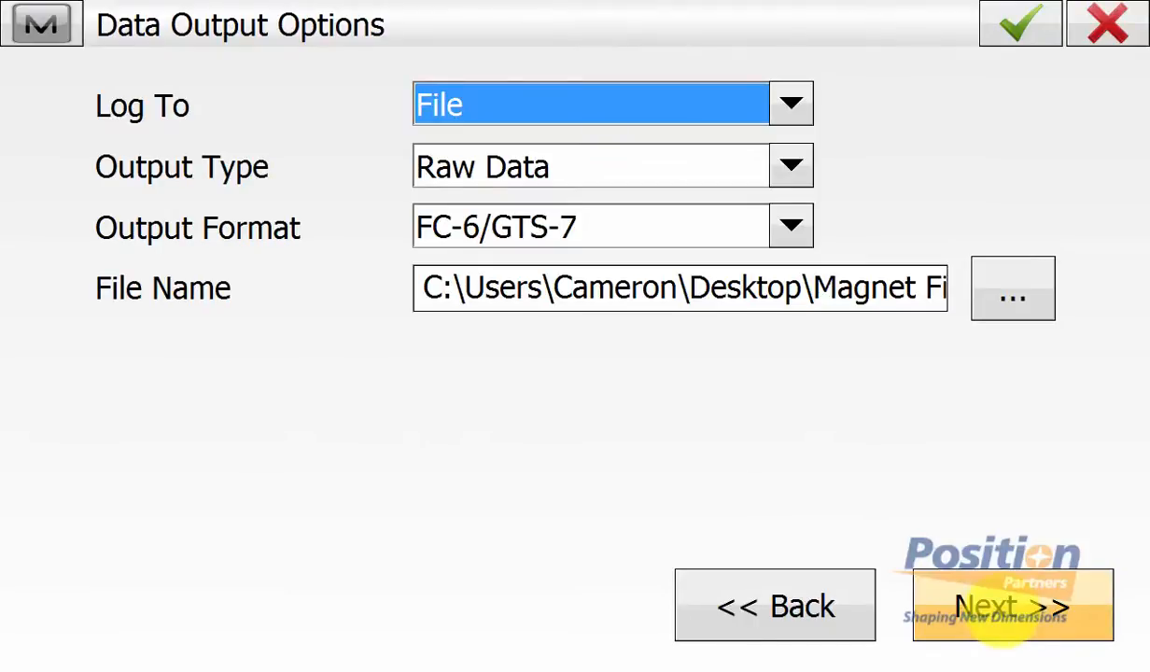
click(790, 103)
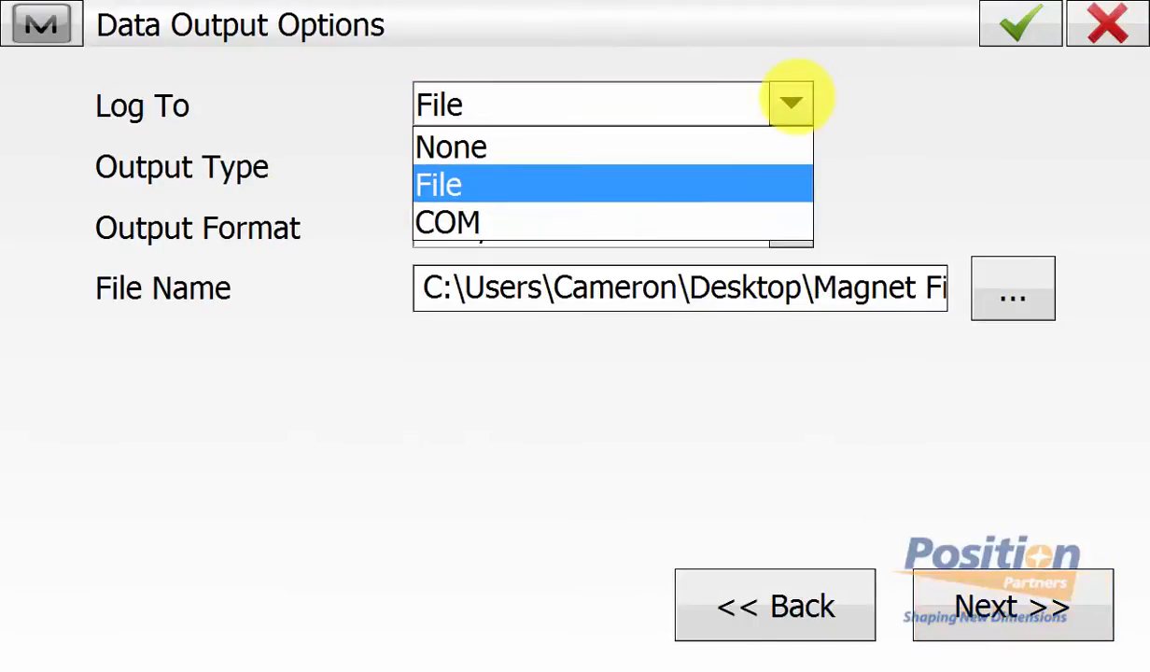
click(900, 95)
click(789, 165)
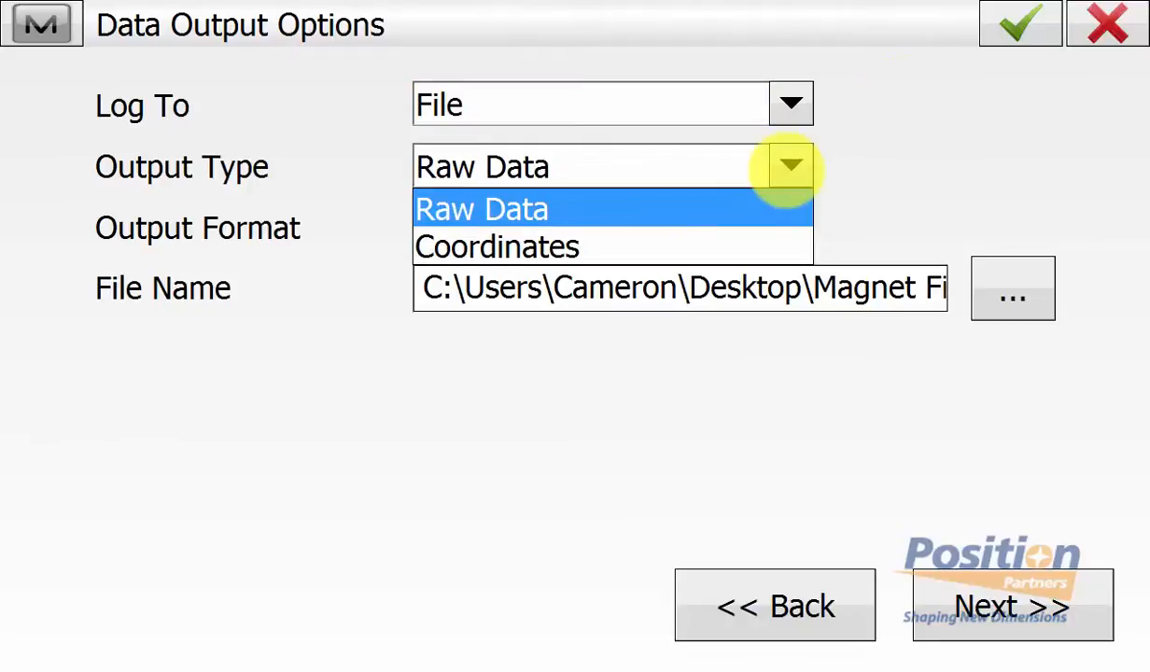
click(928, 117)
click(790, 224)
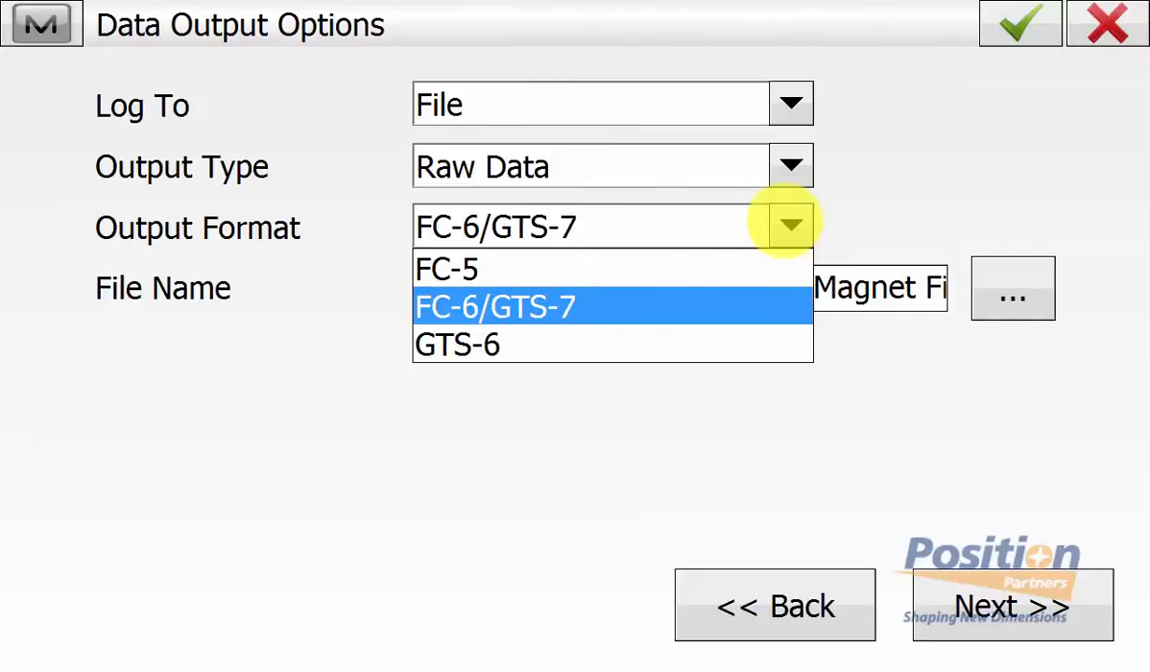
click(952, 150)
click(1017, 288)
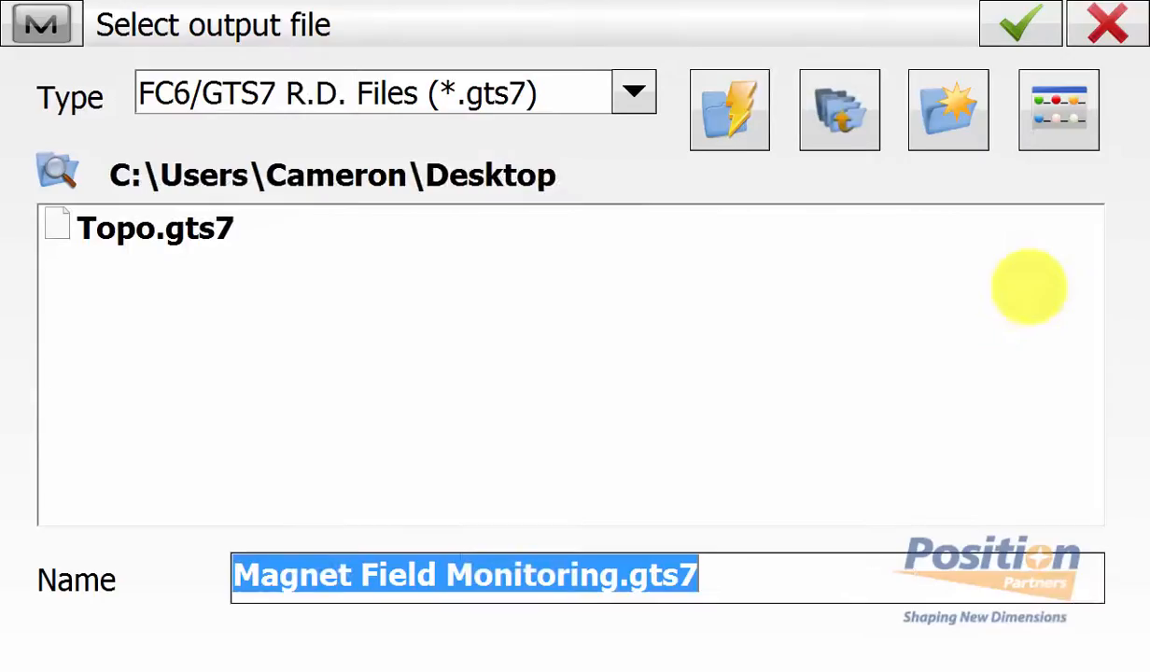
click(1108, 25)
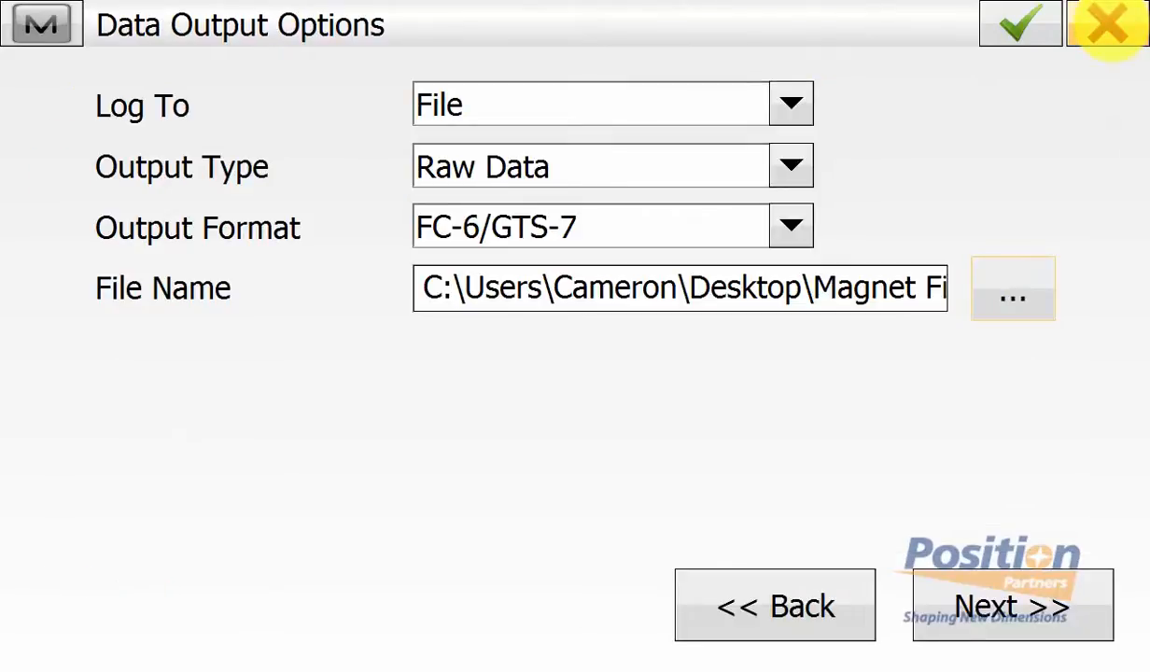
Step: Consult the help page on Data Output Options, then close it
click(33, 20)
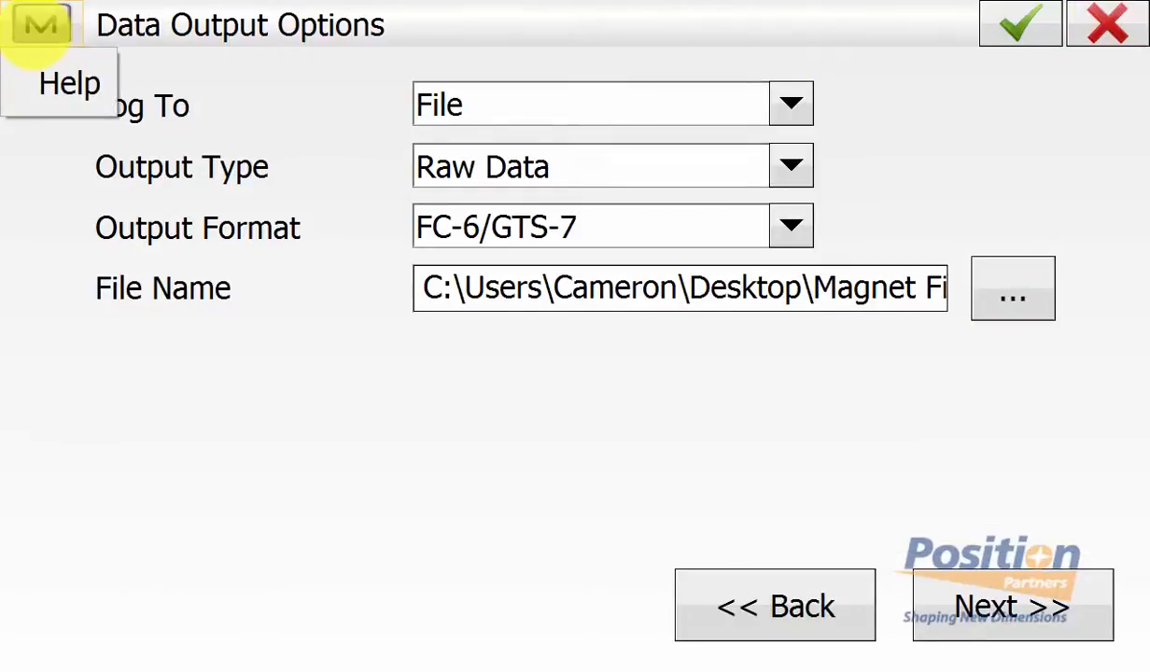
click(35, 84)
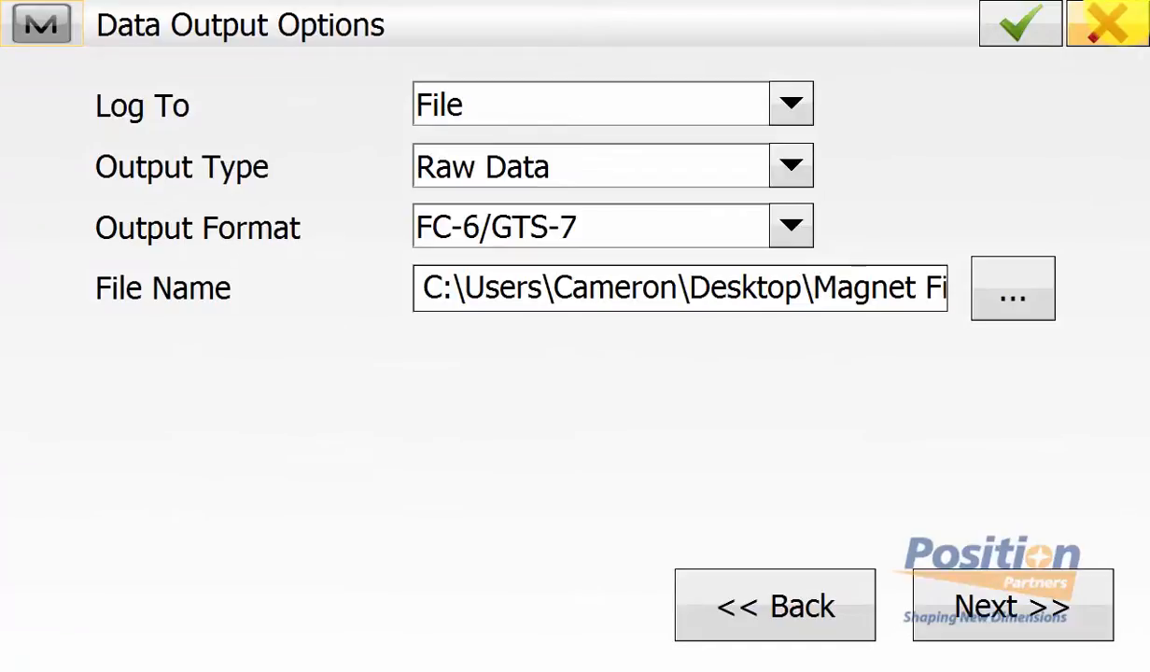
Step: Go through the remaining stake settings pages, then accept the GT-1000 configuration and the job configuration
click(1015, 616)
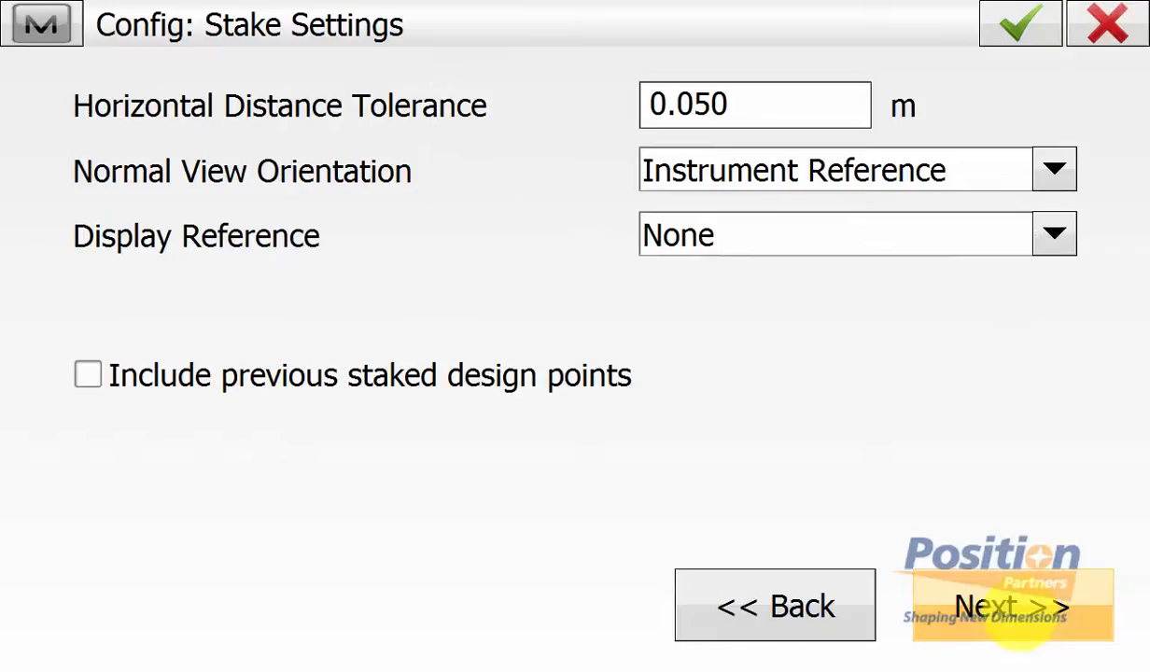
click(1019, 623)
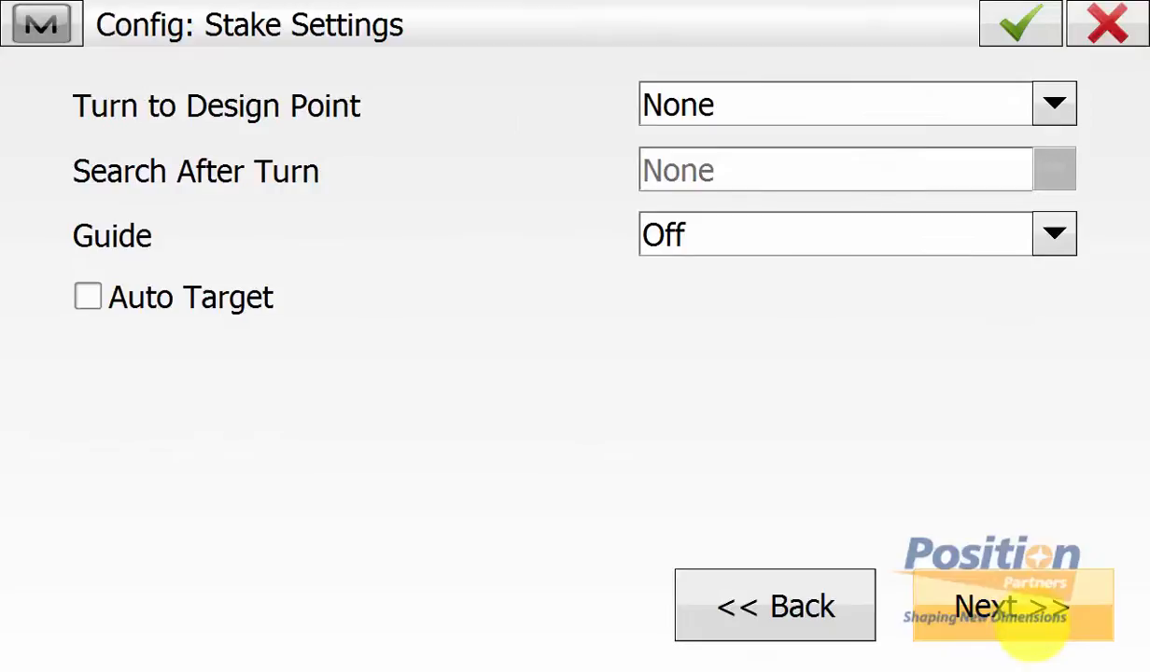
click(1031, 630)
click(1043, 627)
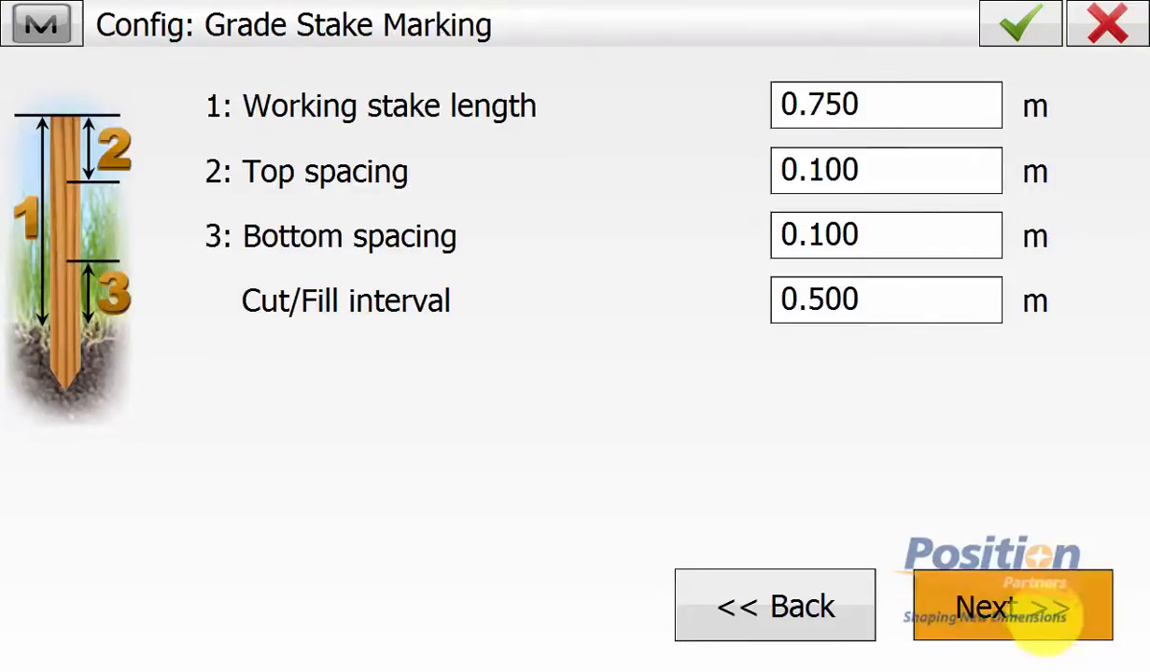
click(1045, 621)
click(1046, 621)
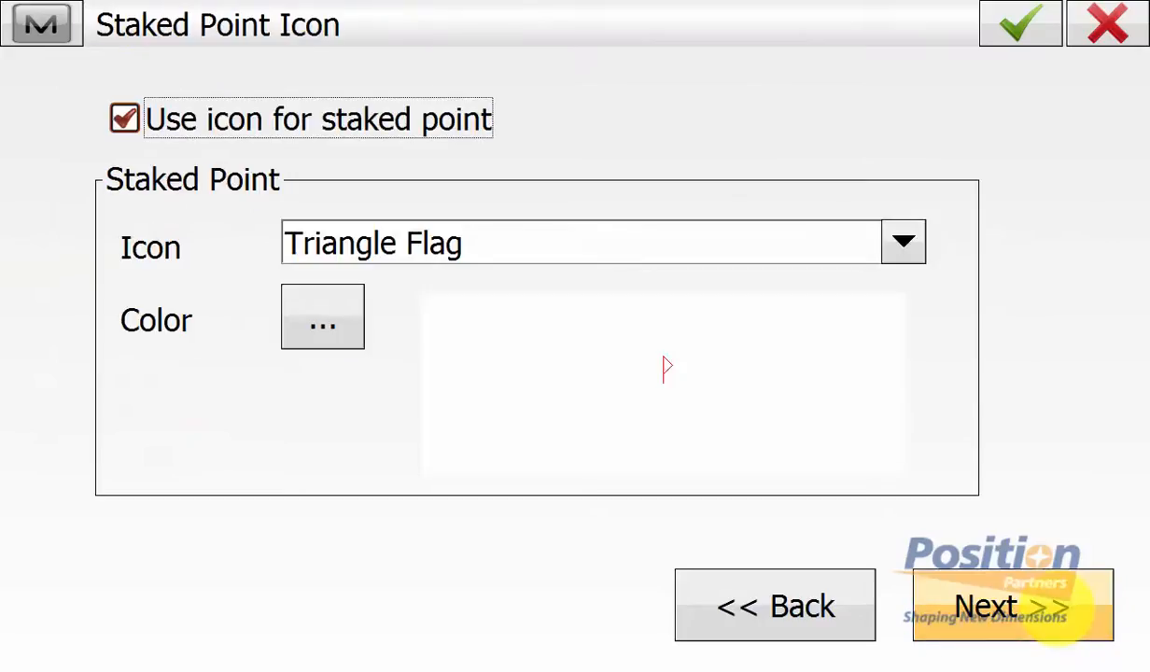
click(1046, 619)
click(1019, 25)
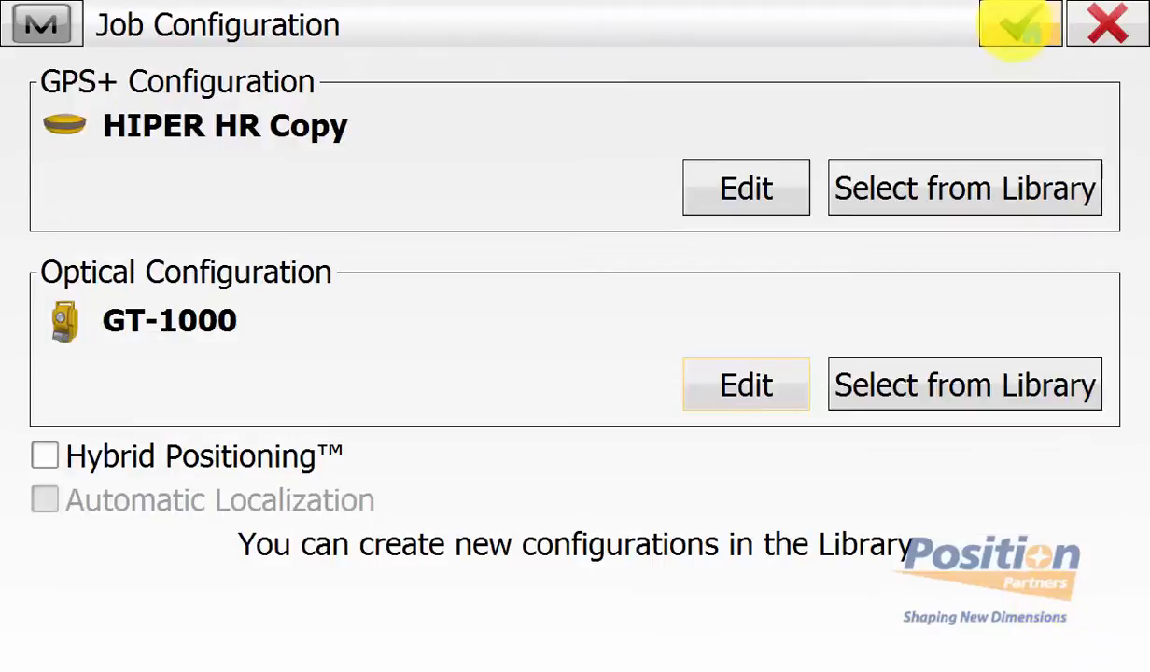
click(1019, 26)
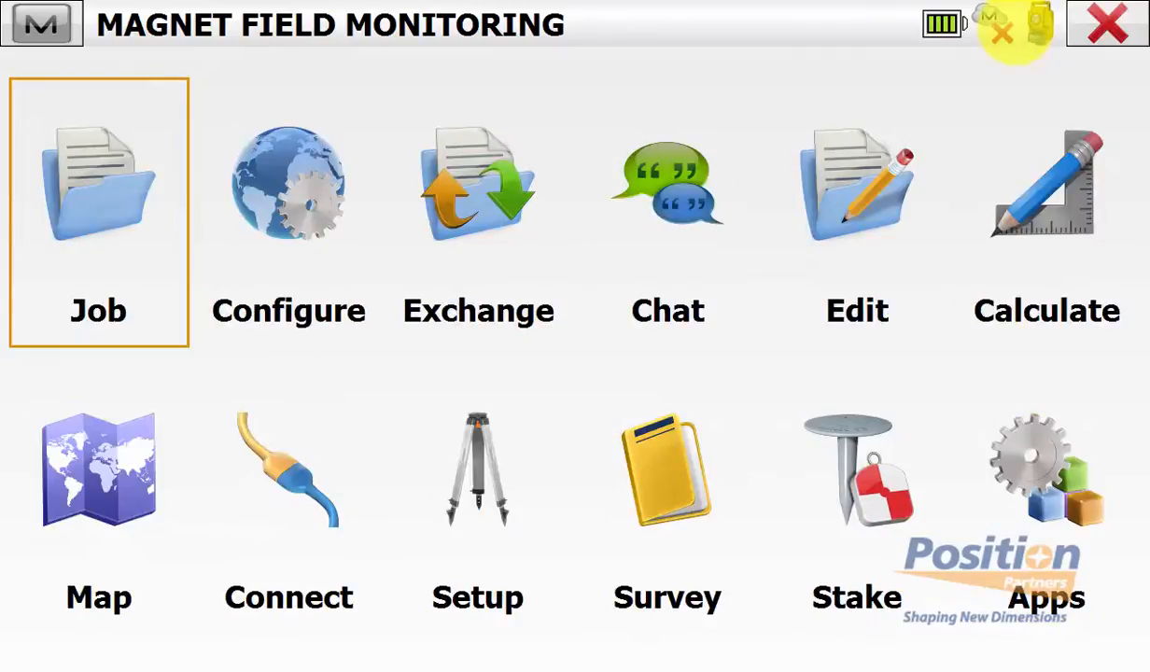
Step: Check the job's projection, datum and geoid model in the Coordinate System settings, then return to the home screen
click(289, 213)
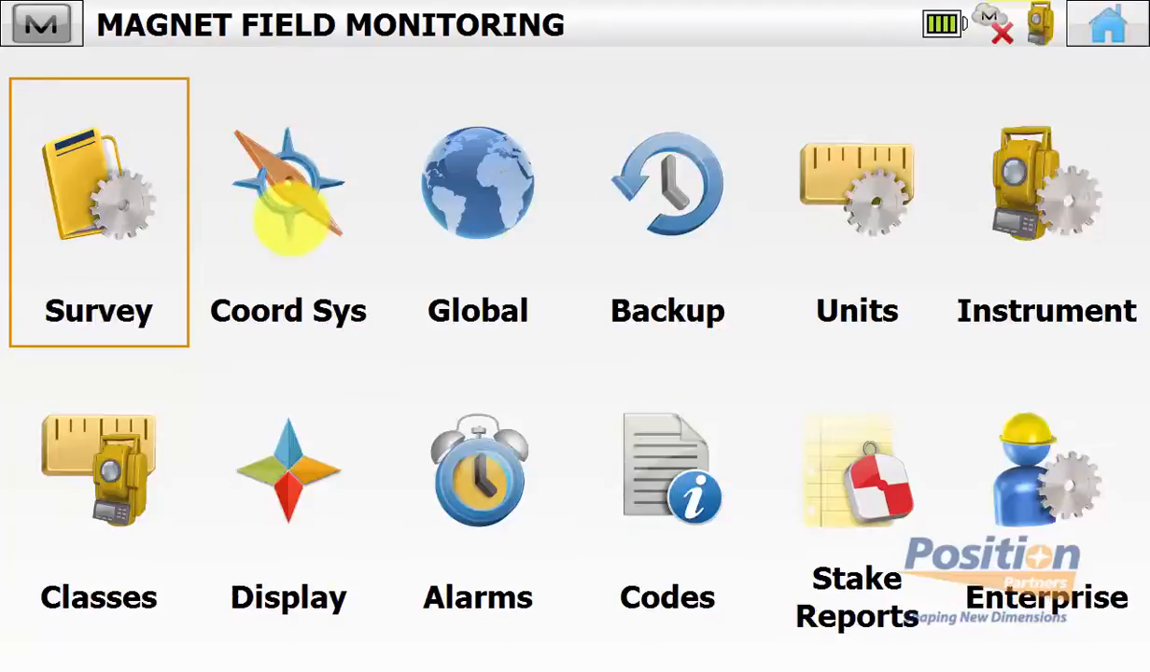
click(290, 201)
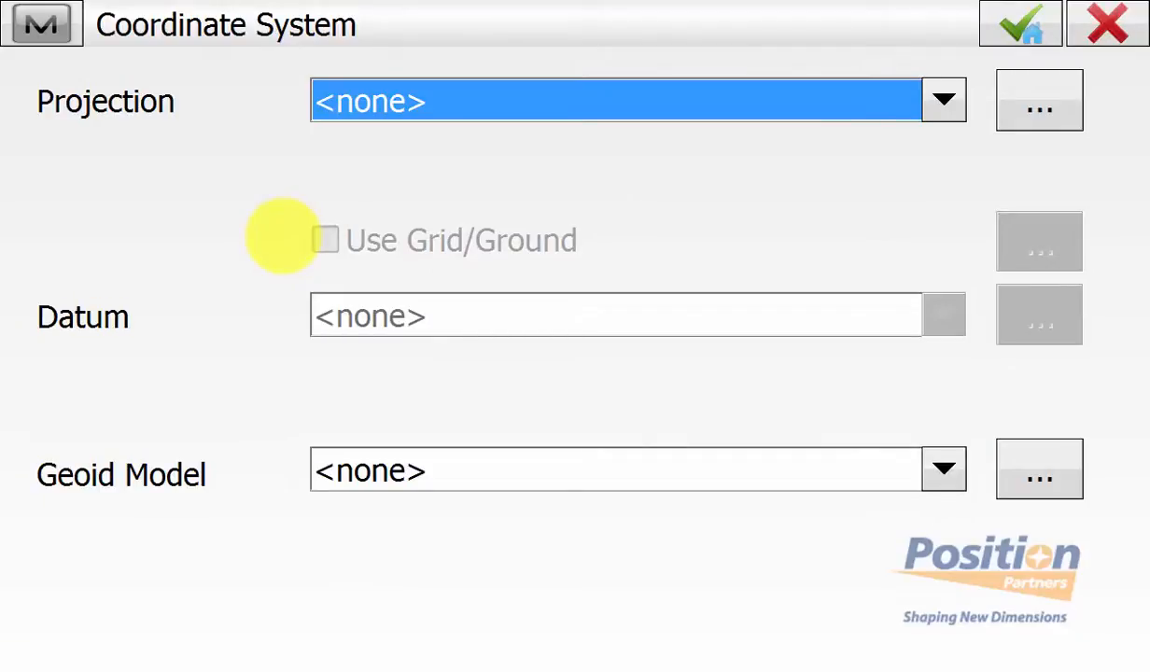
click(1106, 25)
click(1108, 28)
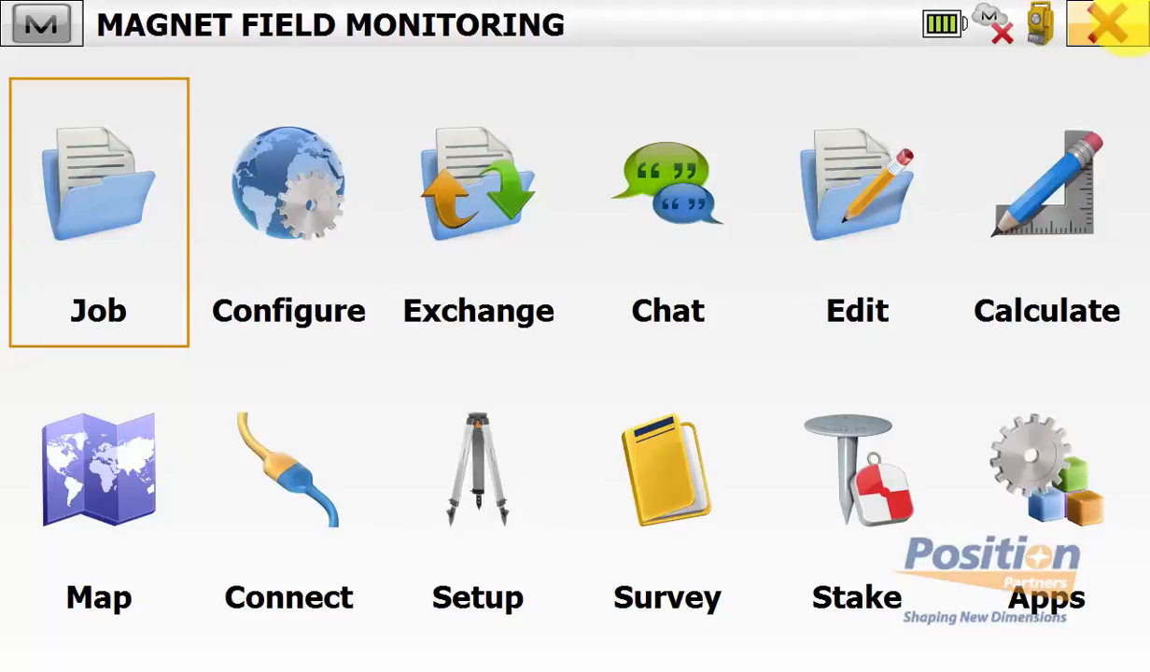
Step: View the job's list of point lists, then return to the home screen
click(863, 224)
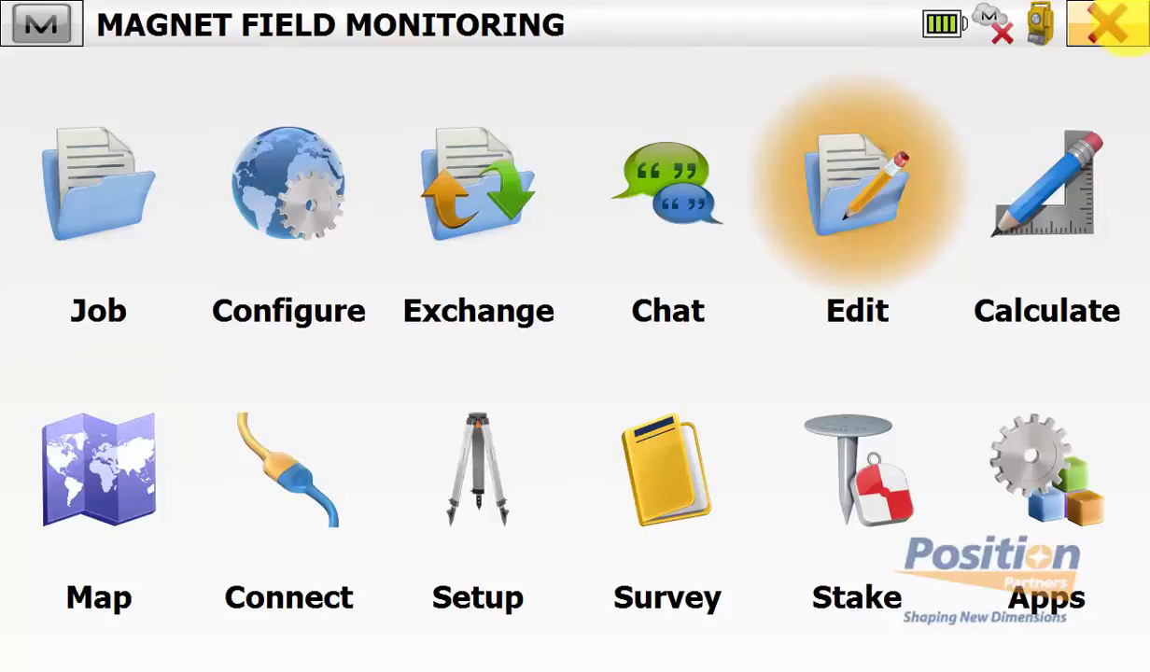
click(1055, 216)
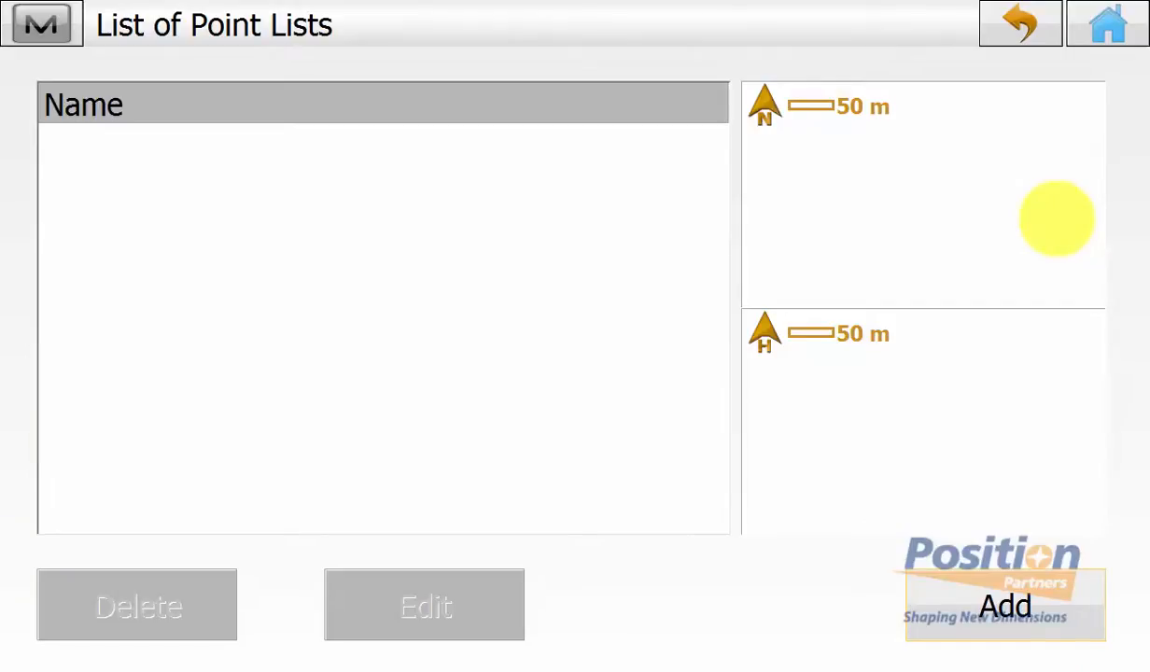
click(1108, 23)
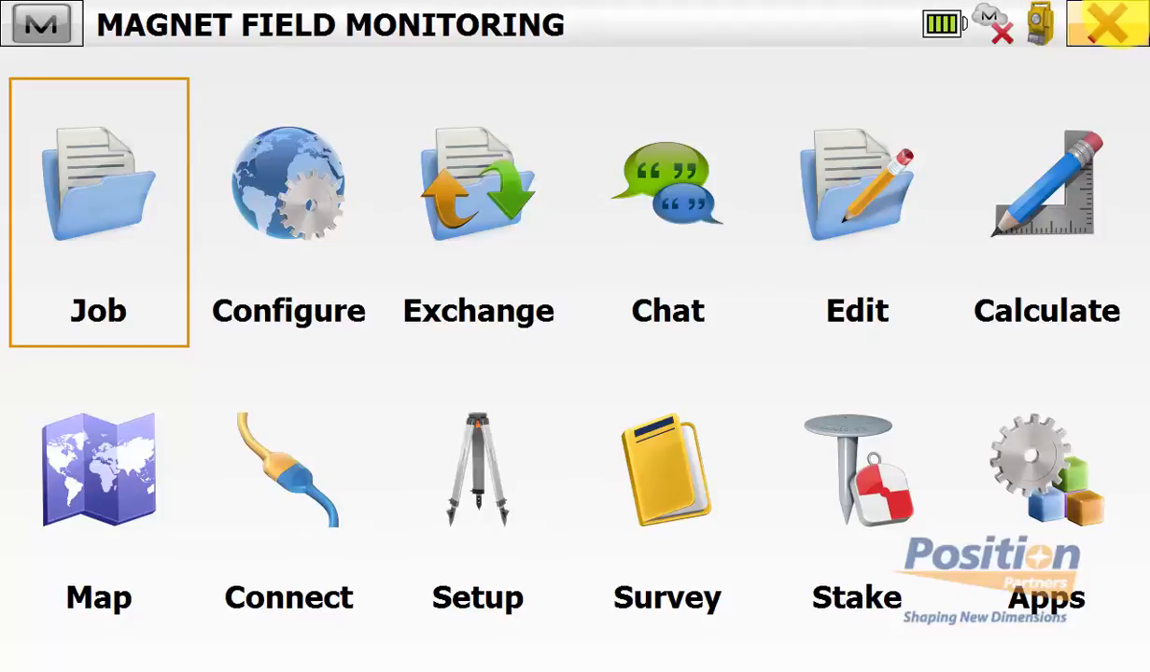
Step: Begin a point list import from a Topcon Text Custom (*.txt) file and review the Import Points As choices
click(477, 210)
click(665, 201)
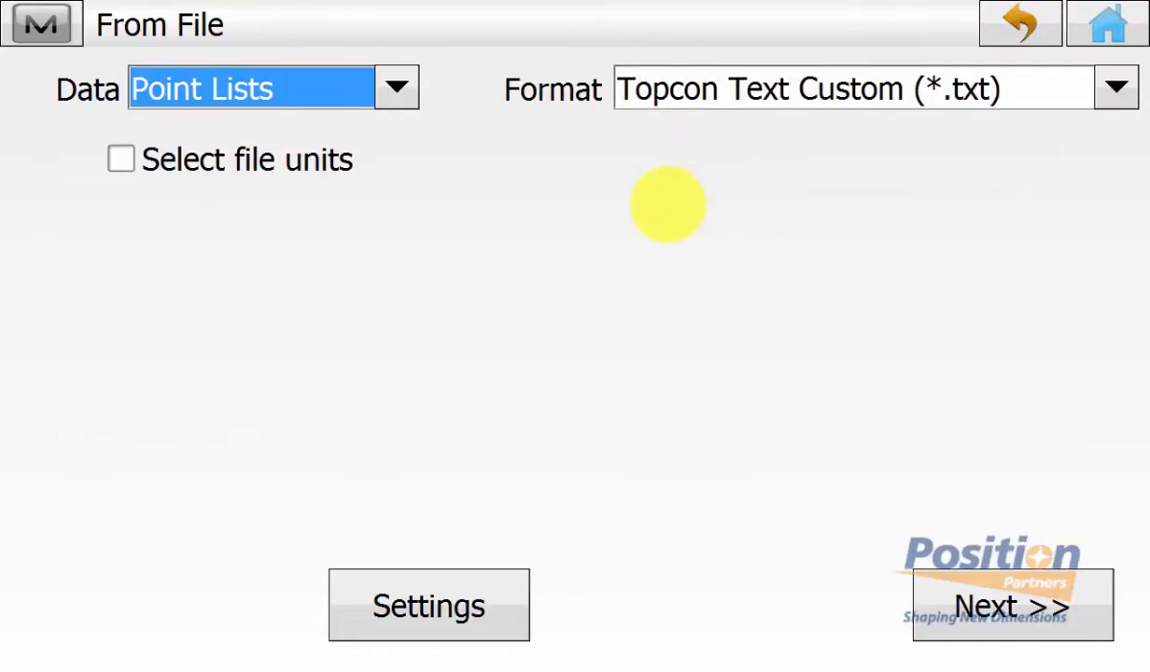
click(485, 598)
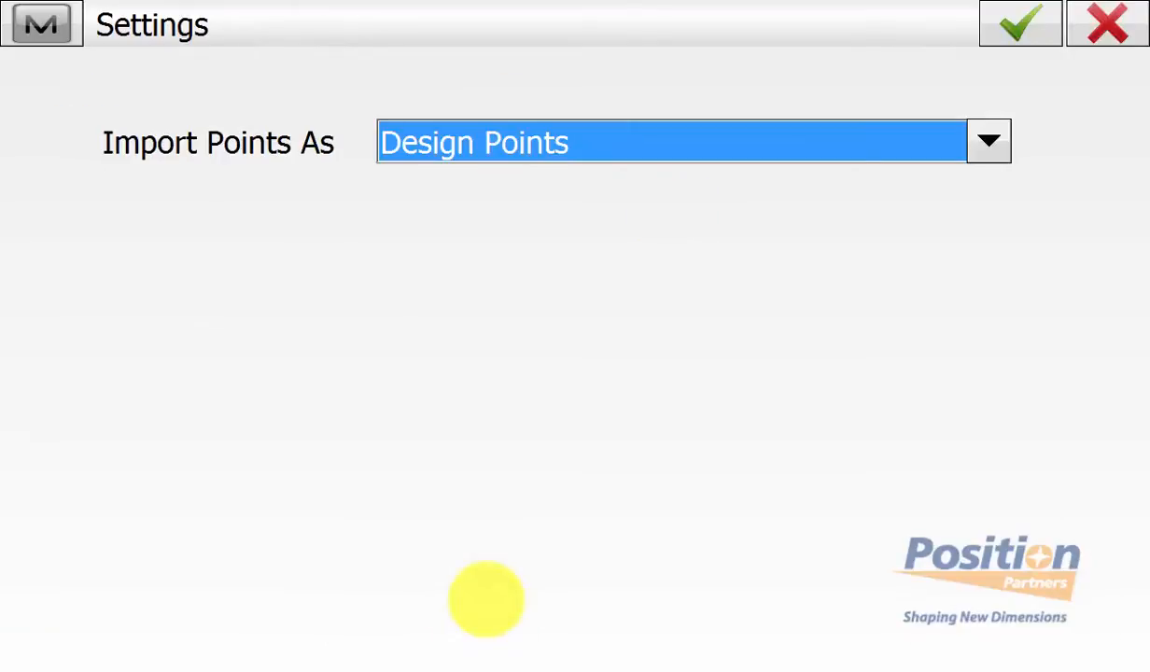
click(983, 131)
click(988, 140)
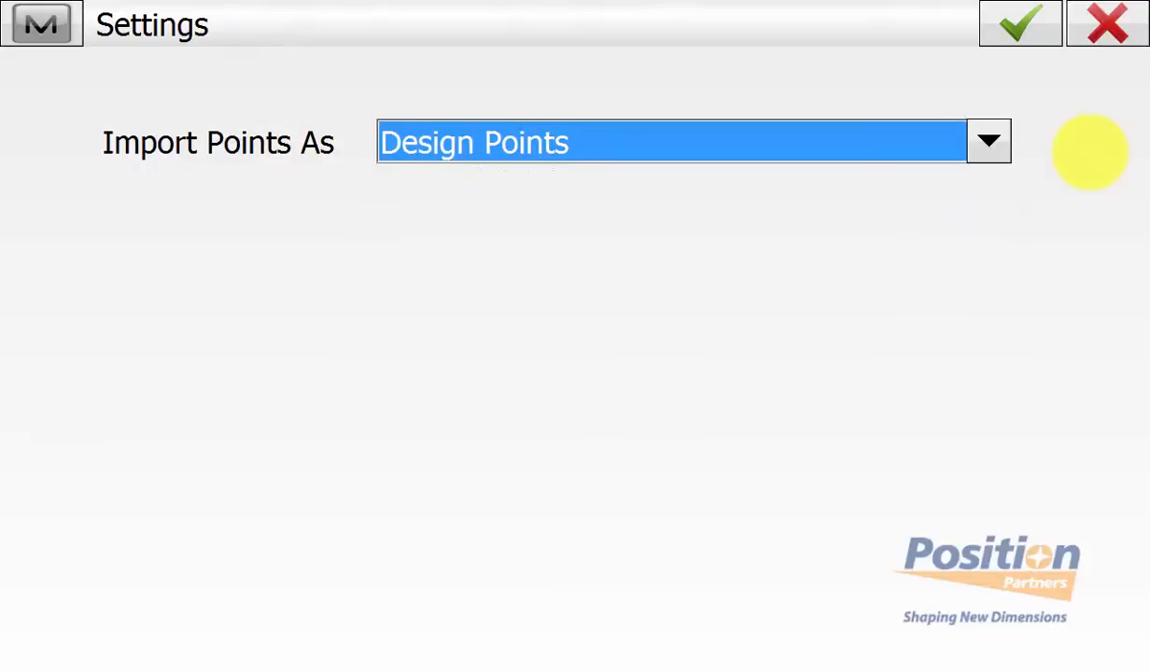
click(1107, 22)
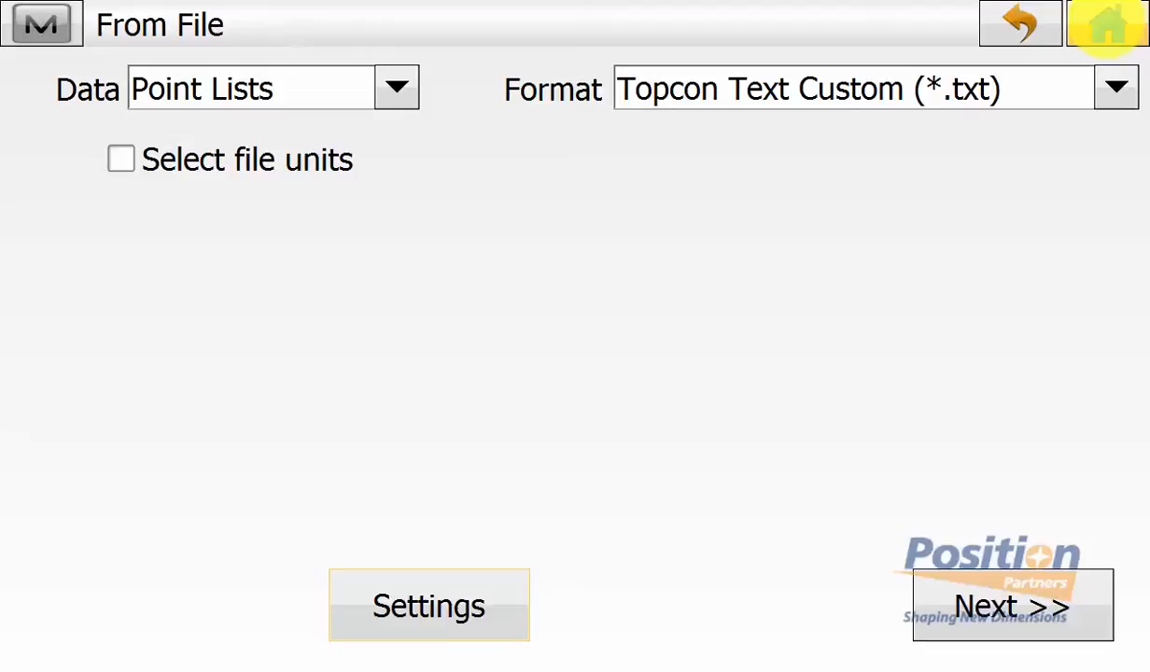
Step: Import MONITORING POINTS LIST.txt as comma-delimited Name,E(Lon),N(Lat),Elev,Codes with no projection or datum and Ground coordinates
click(1027, 606)
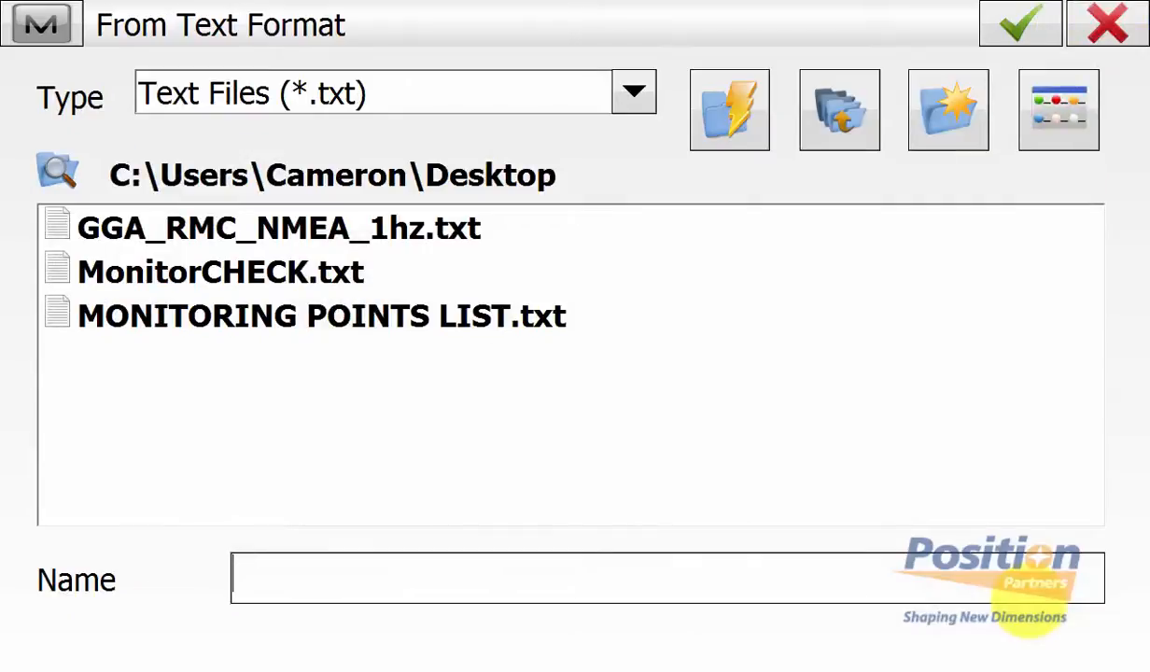
click(154, 317)
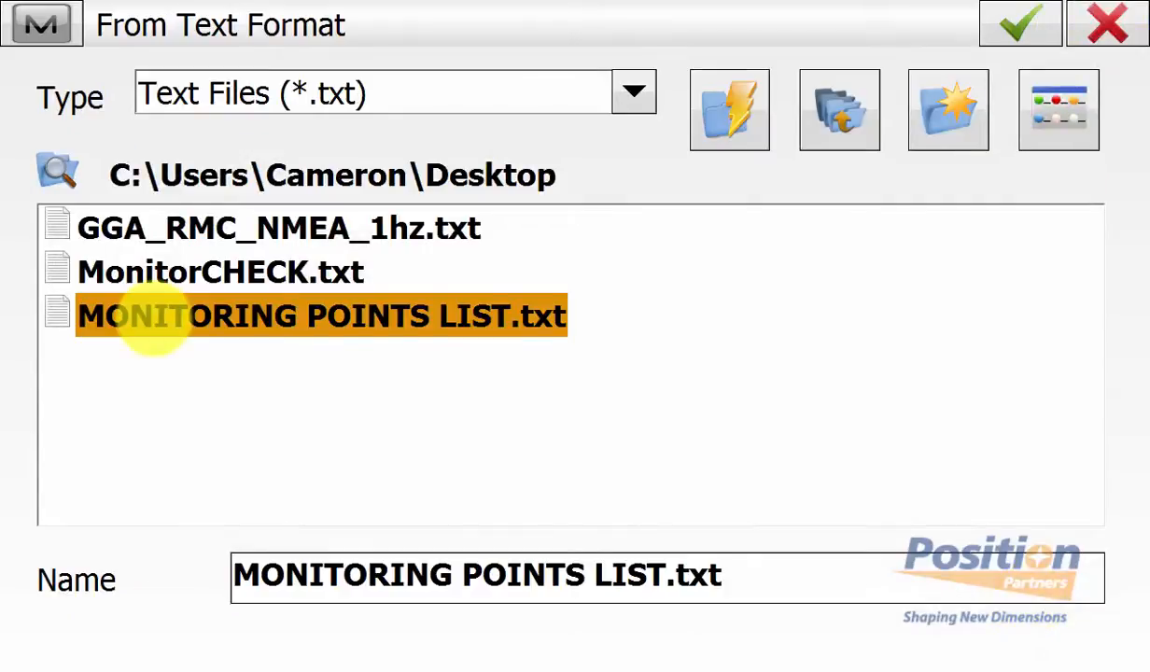
click(1017, 26)
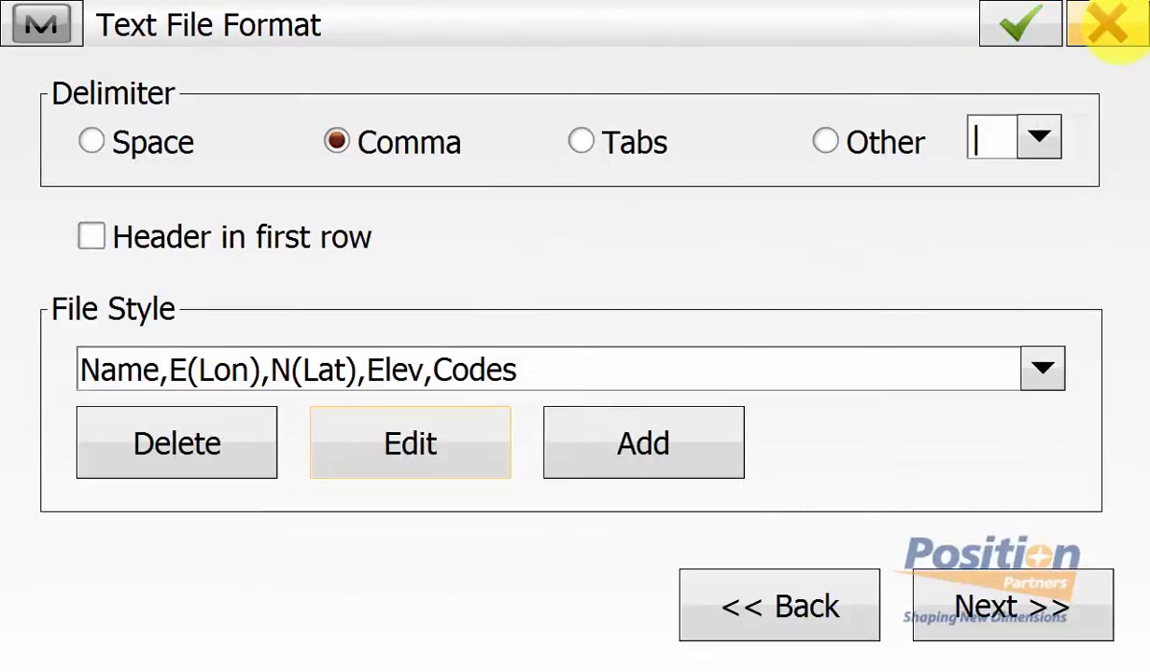
click(1015, 608)
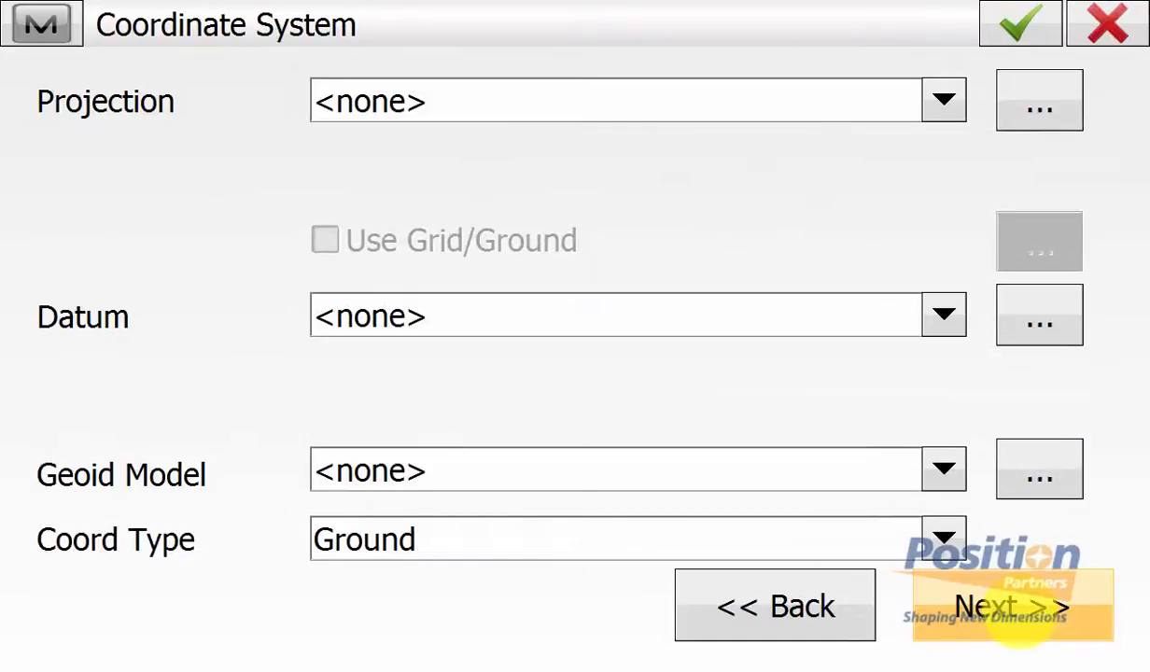
click(1016, 608)
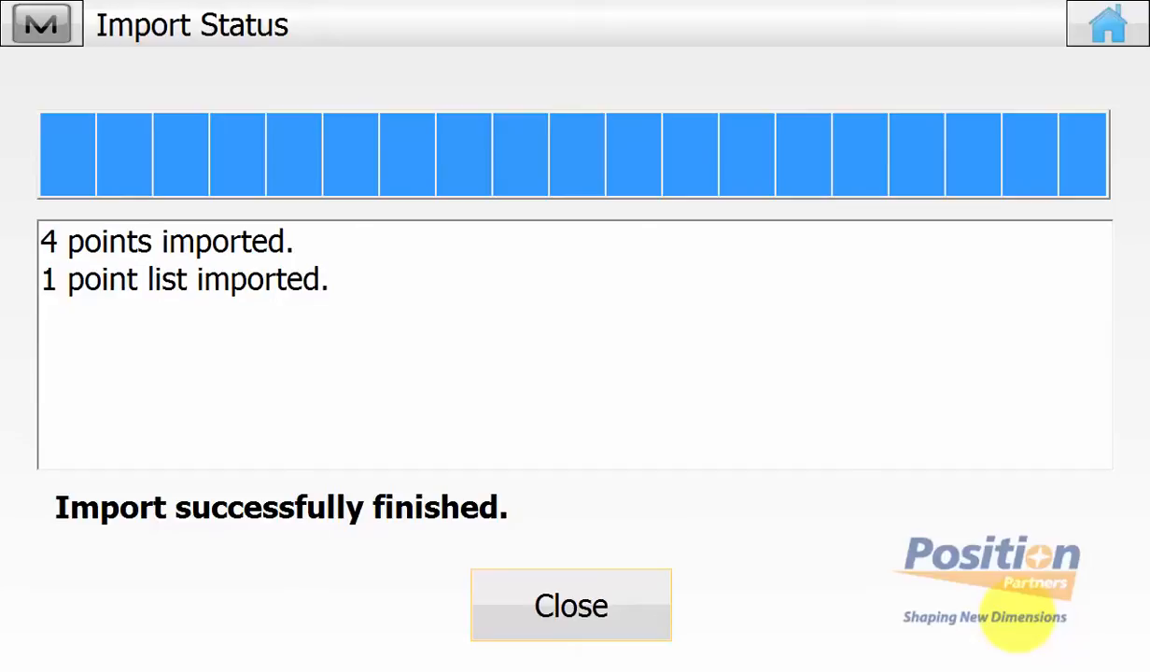
click(616, 590)
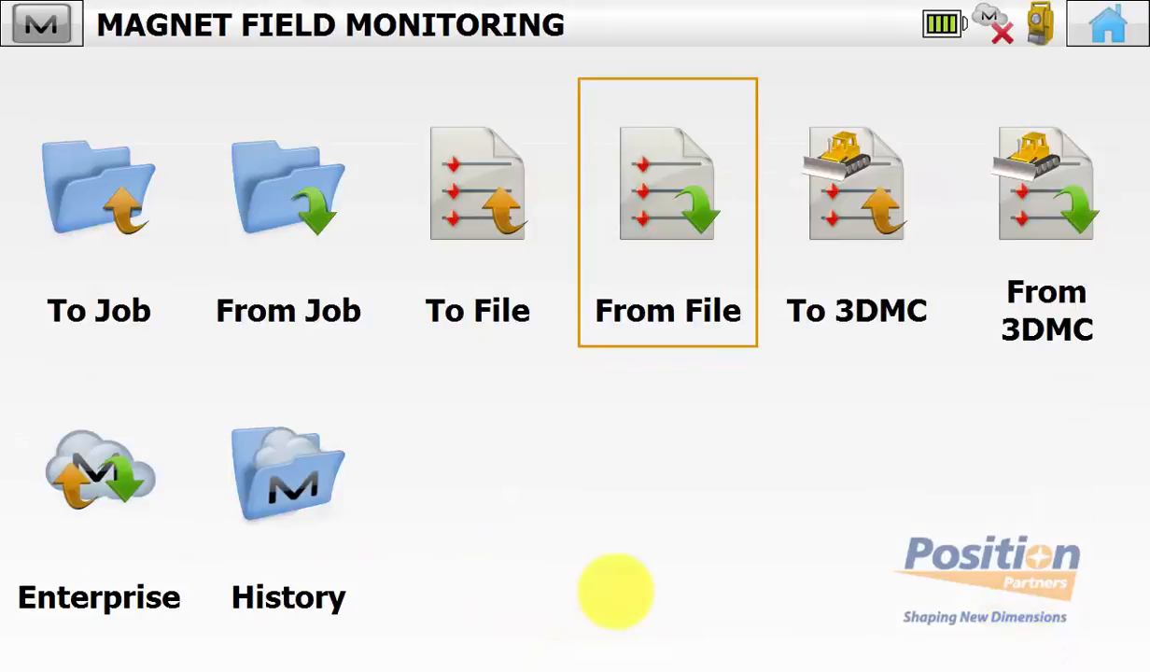
click(1107, 24)
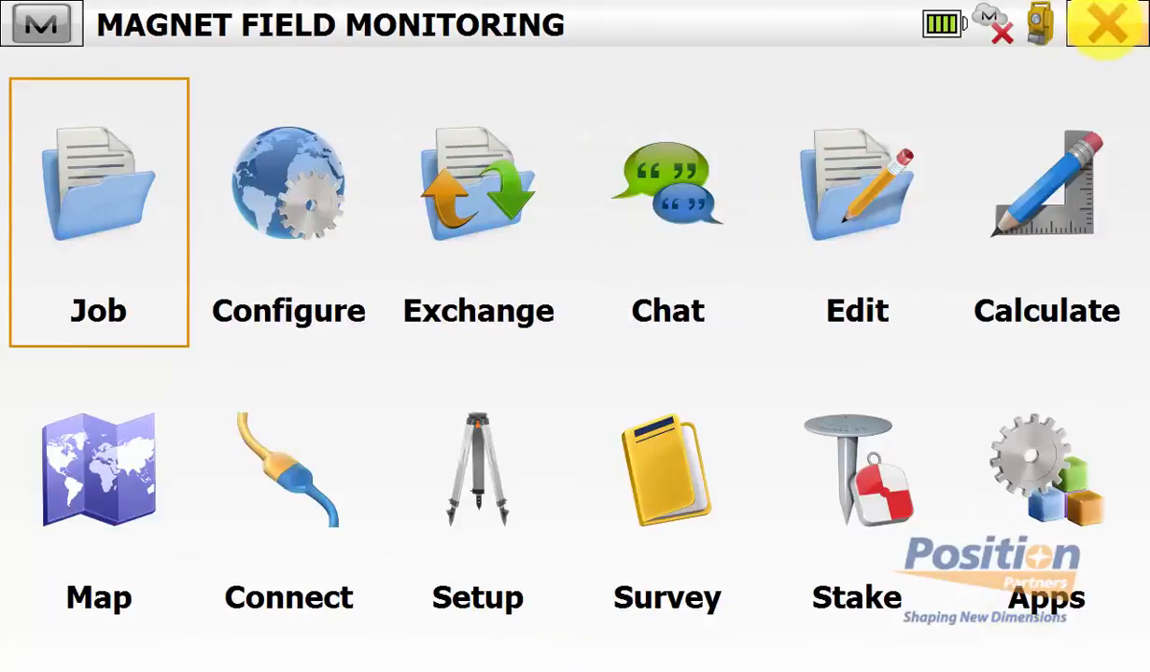
Step: Examine the points and codes in the MONITORING POINTS LIST point list, then return to the home screen
click(851, 185)
click(1064, 226)
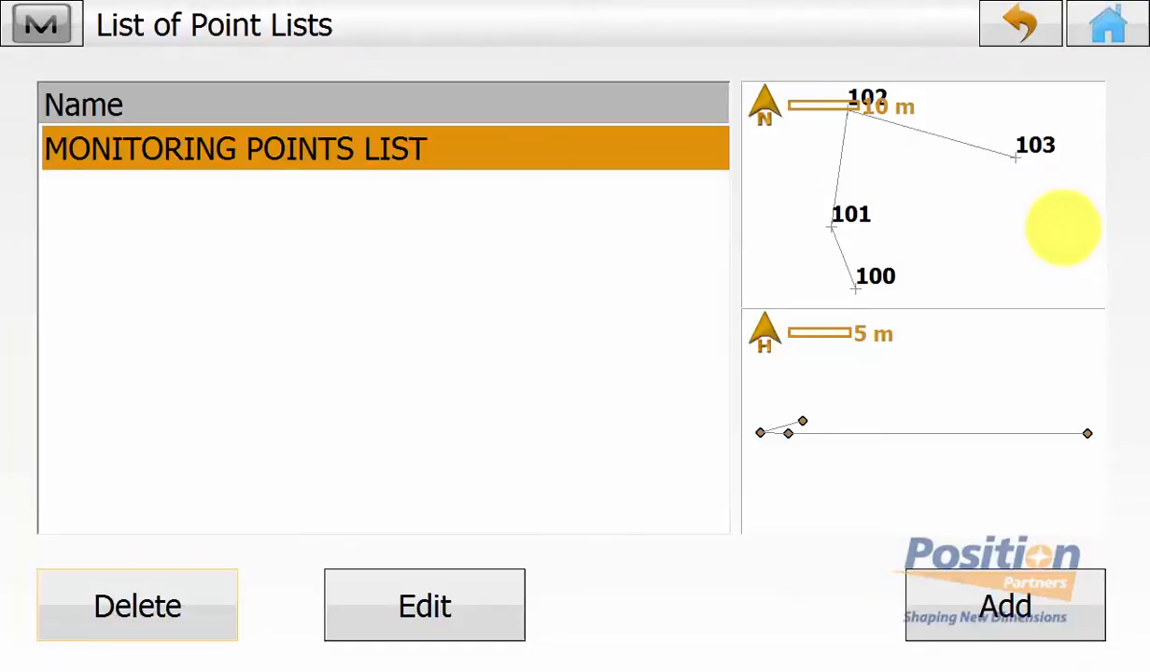
click(453, 607)
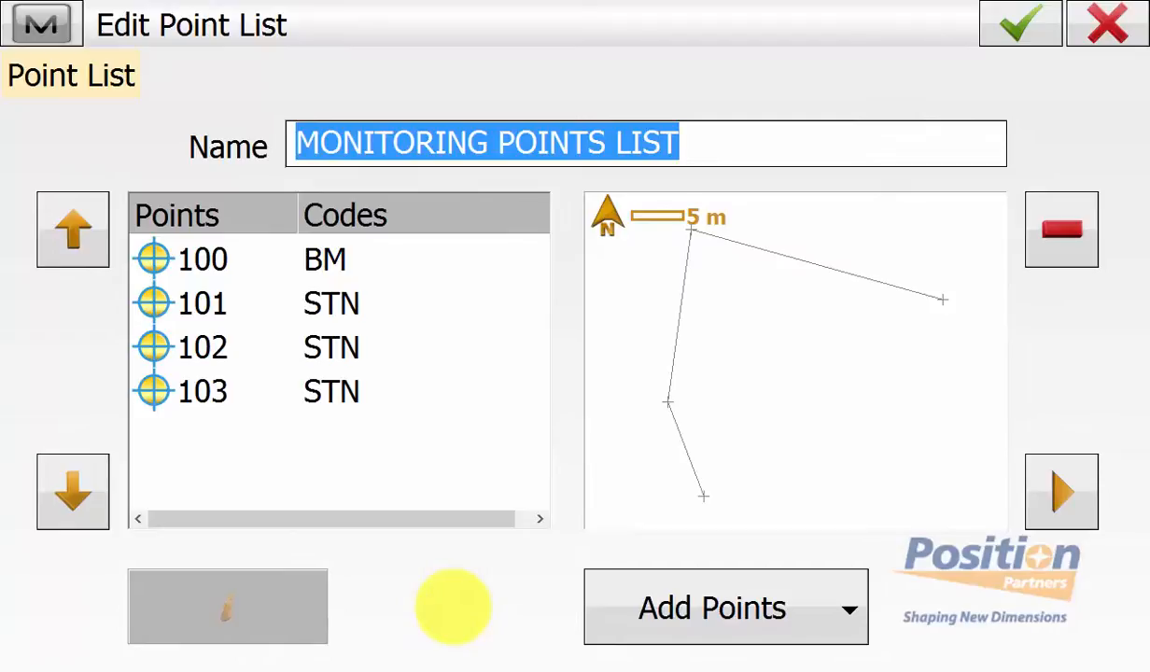
click(1020, 24)
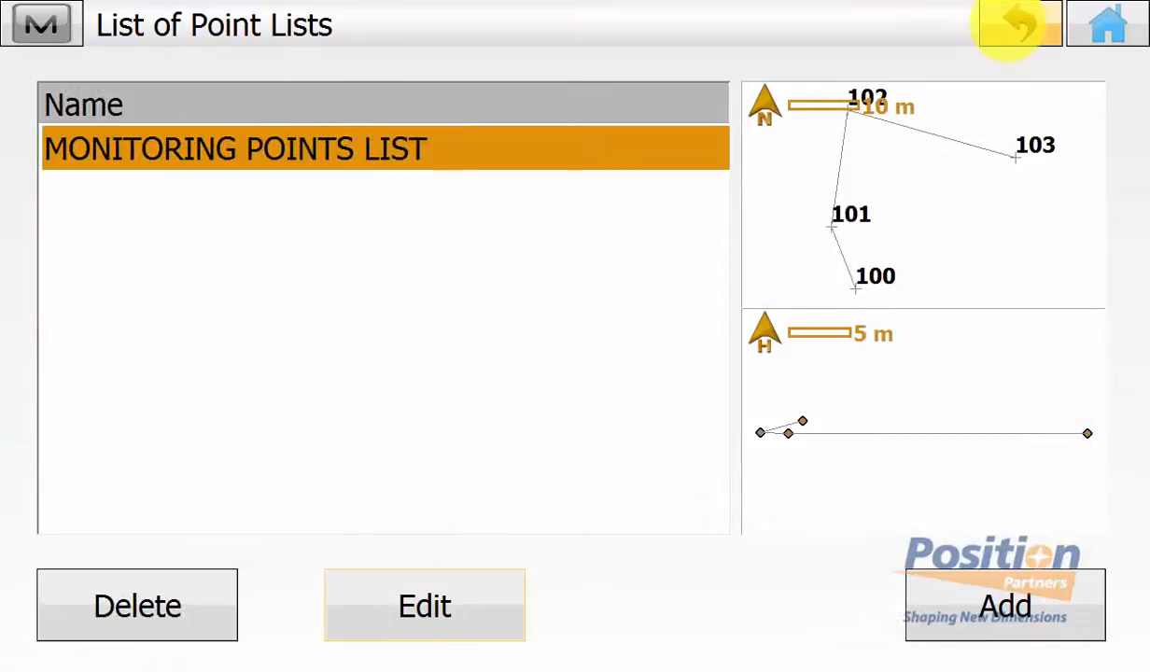
click(1017, 25)
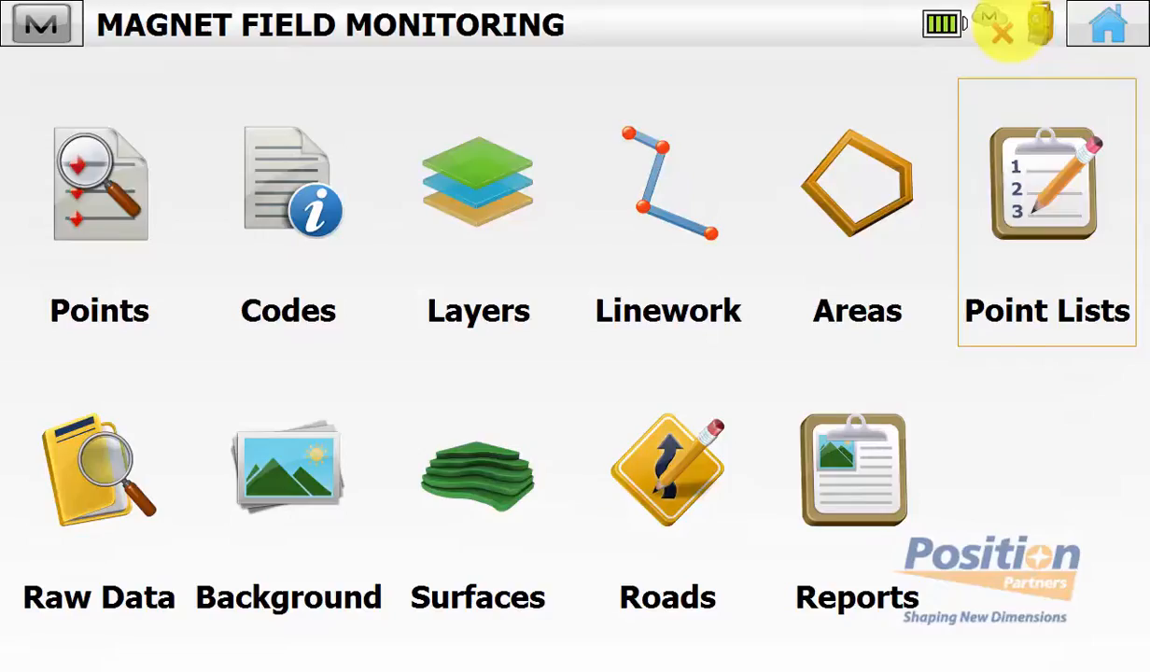
click(1107, 23)
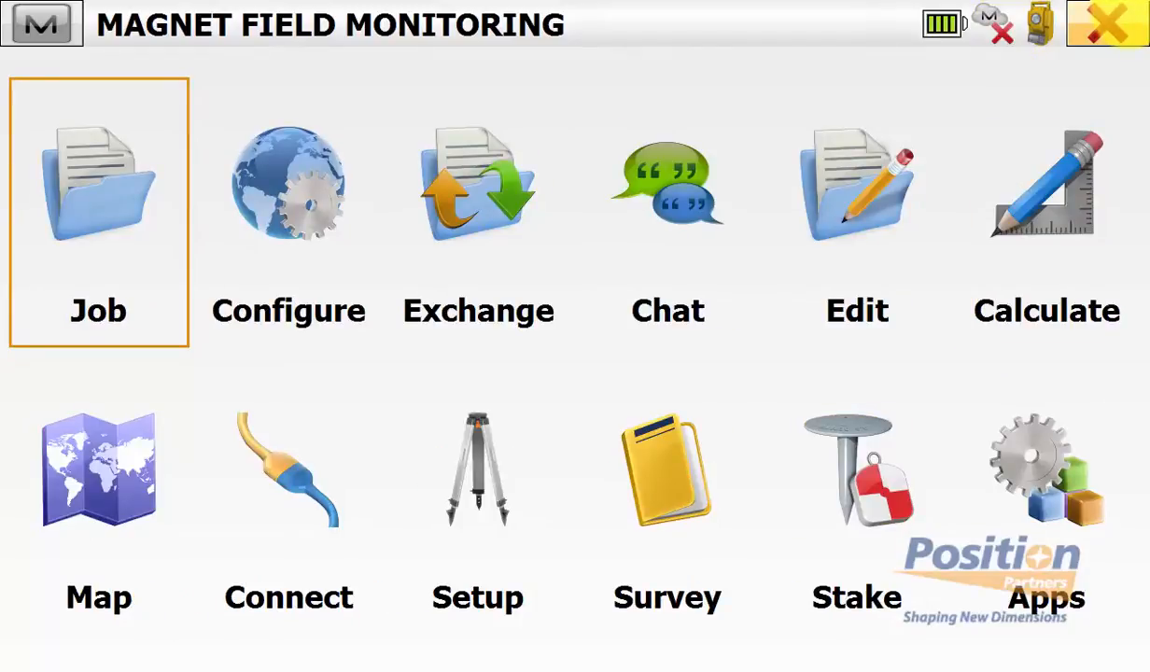
Step: Start the Monitor survey's backsight setup and pick point 1000 from the map as the occupation point
click(665, 480)
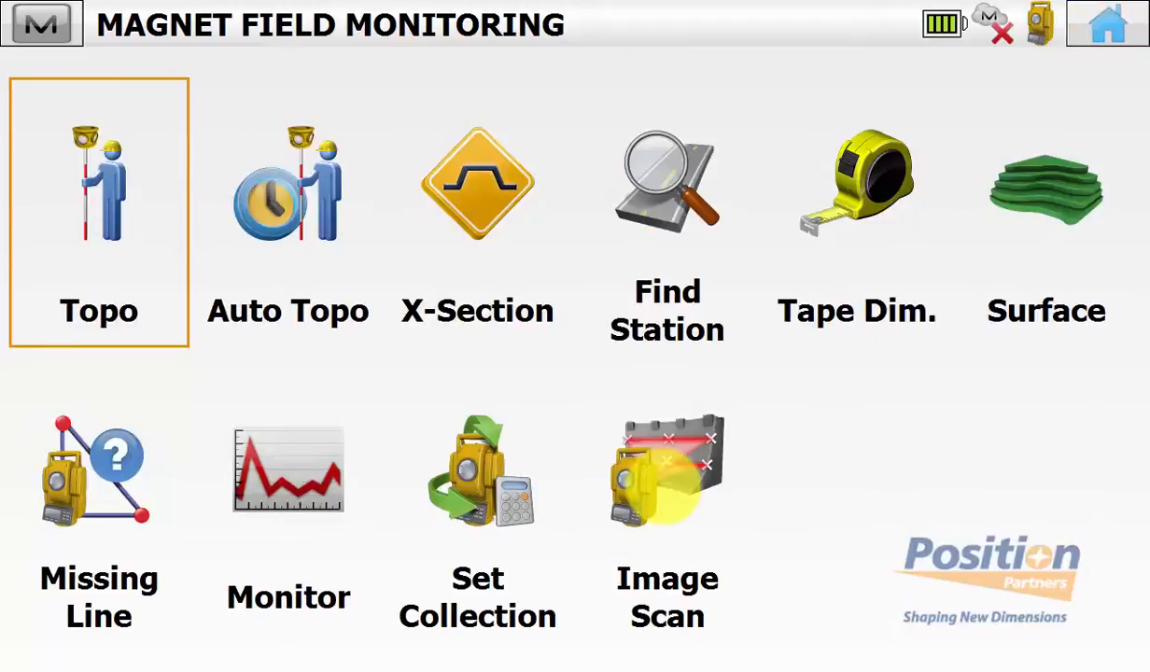
click(311, 504)
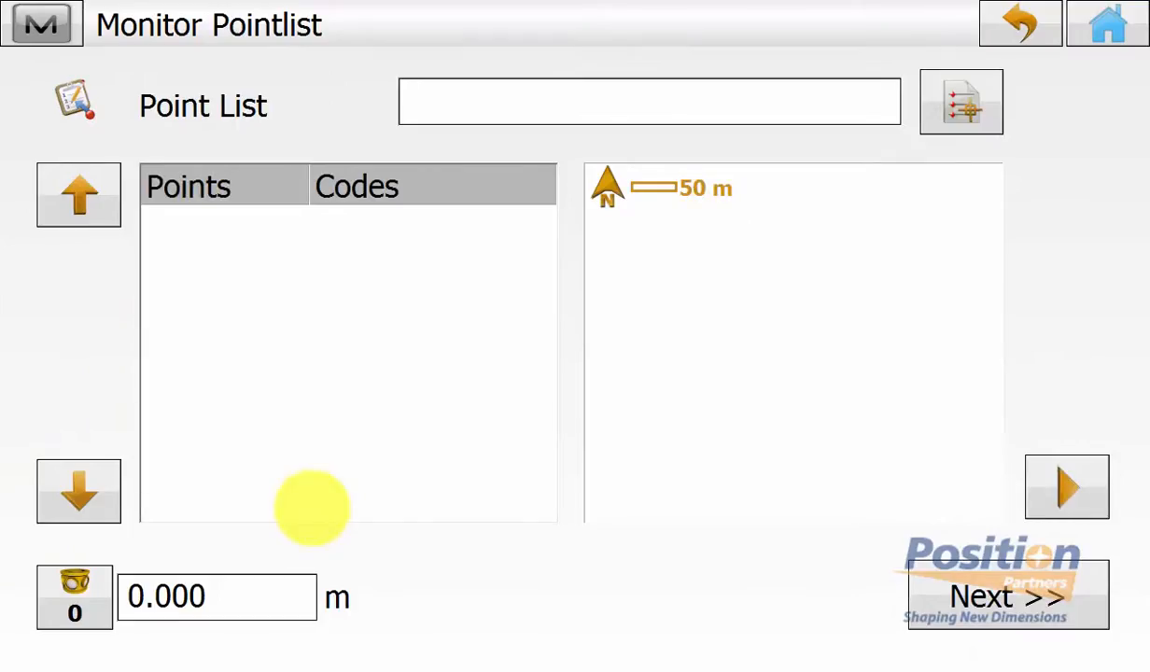
click(41, 23)
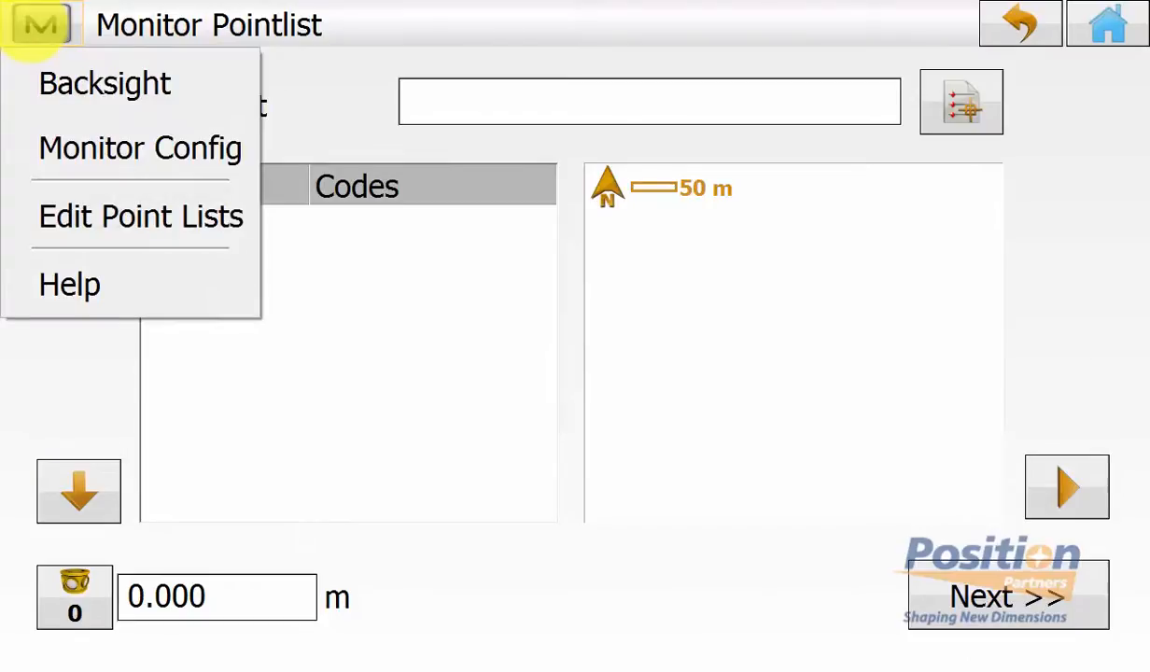
click(56, 84)
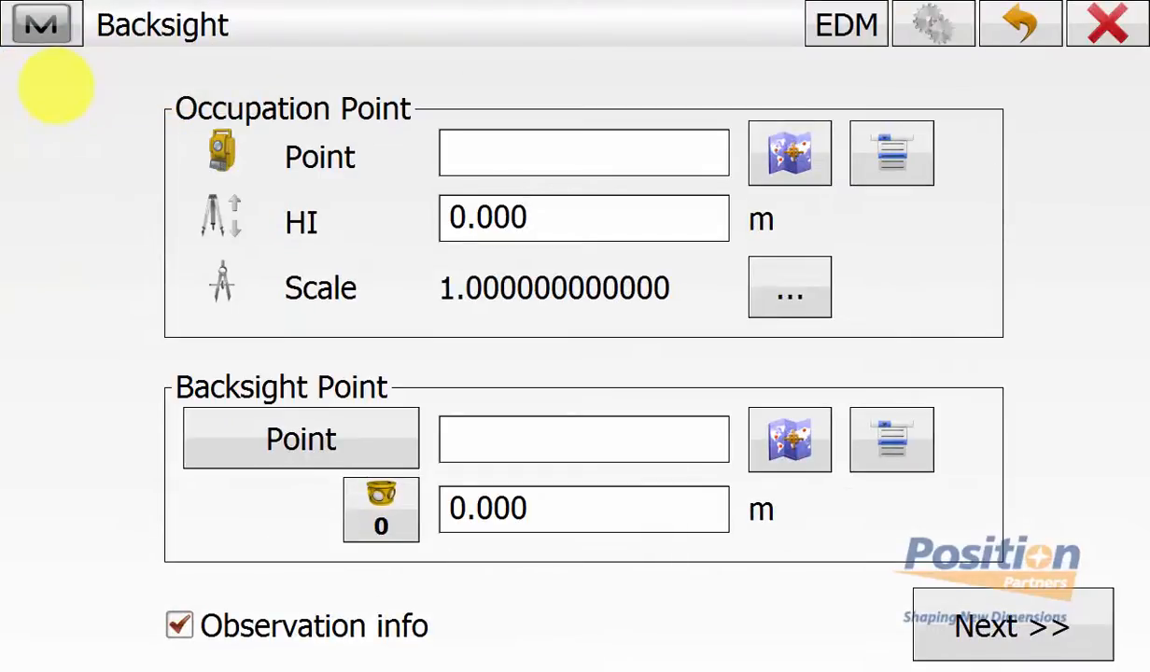
click(789, 151)
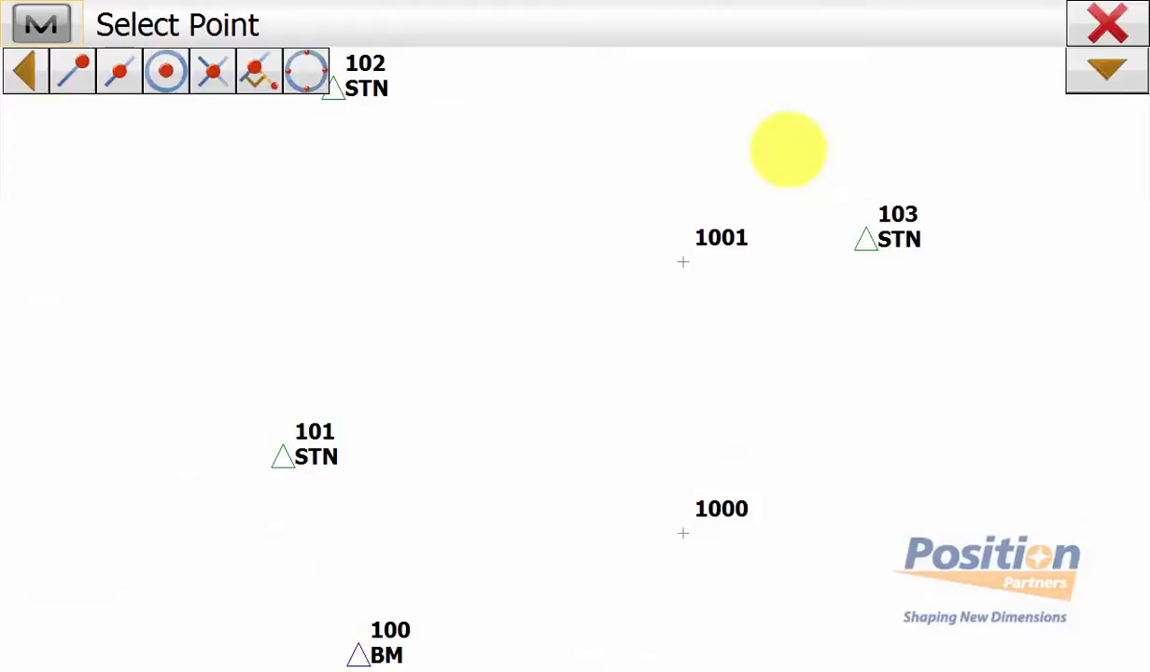
click(676, 532)
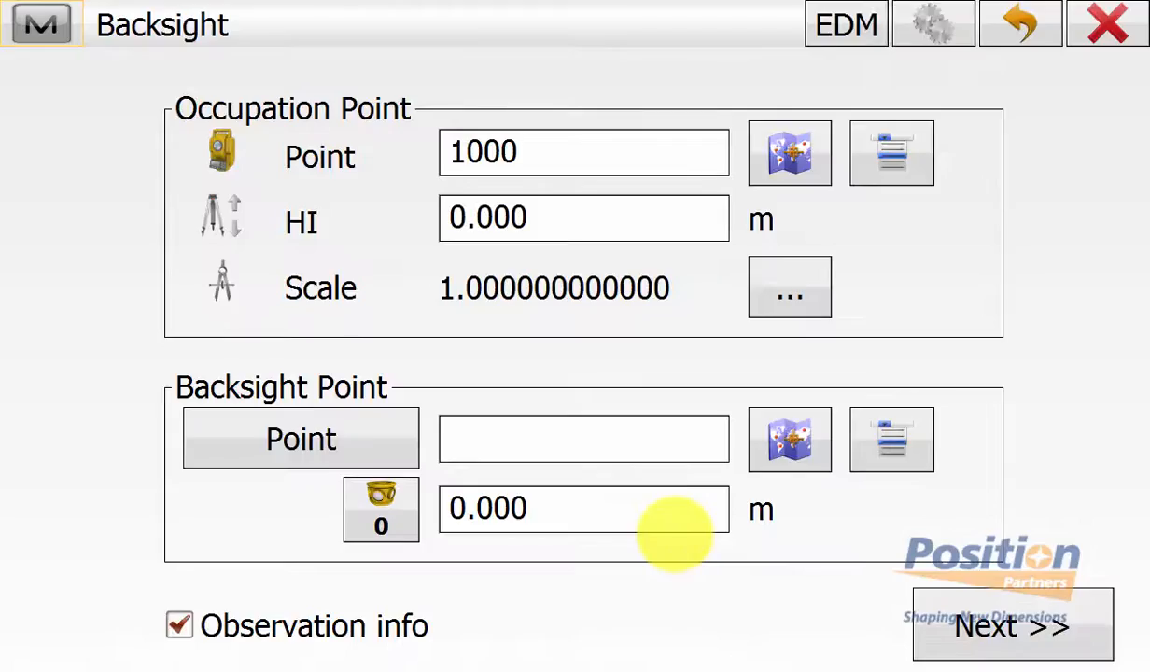
Step: Set the instrument height at the occupation point to 1.525 m
click(641, 218)
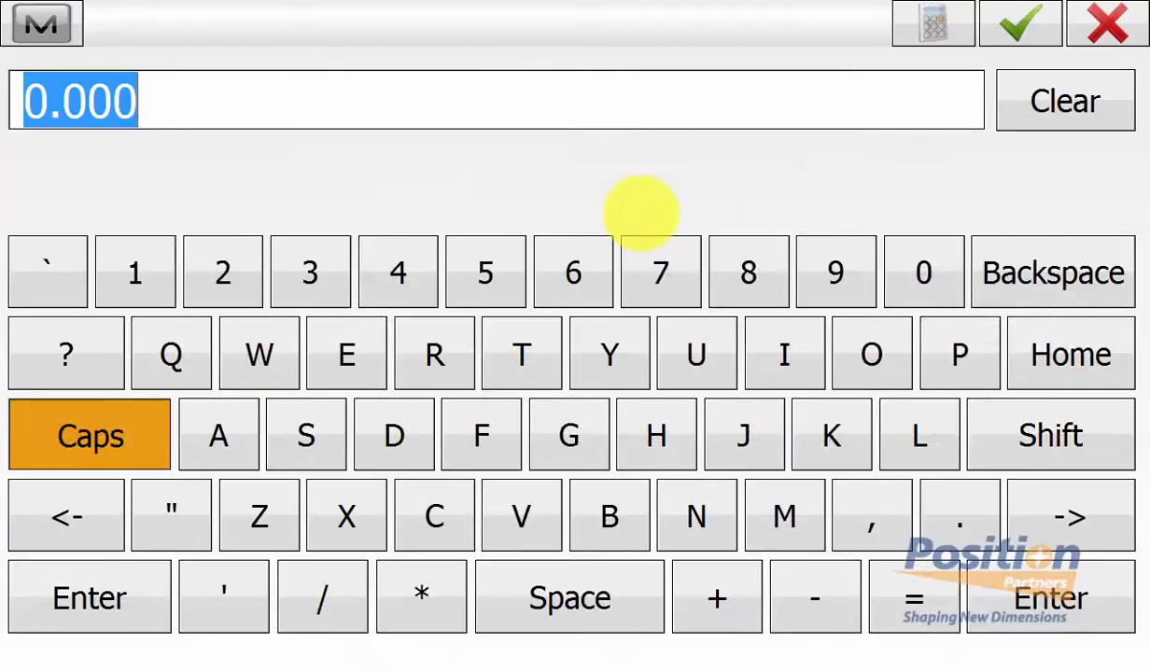
click(134, 271)
click(959, 516)
click(481, 269)
click(223, 272)
click(485, 272)
click(1017, 25)
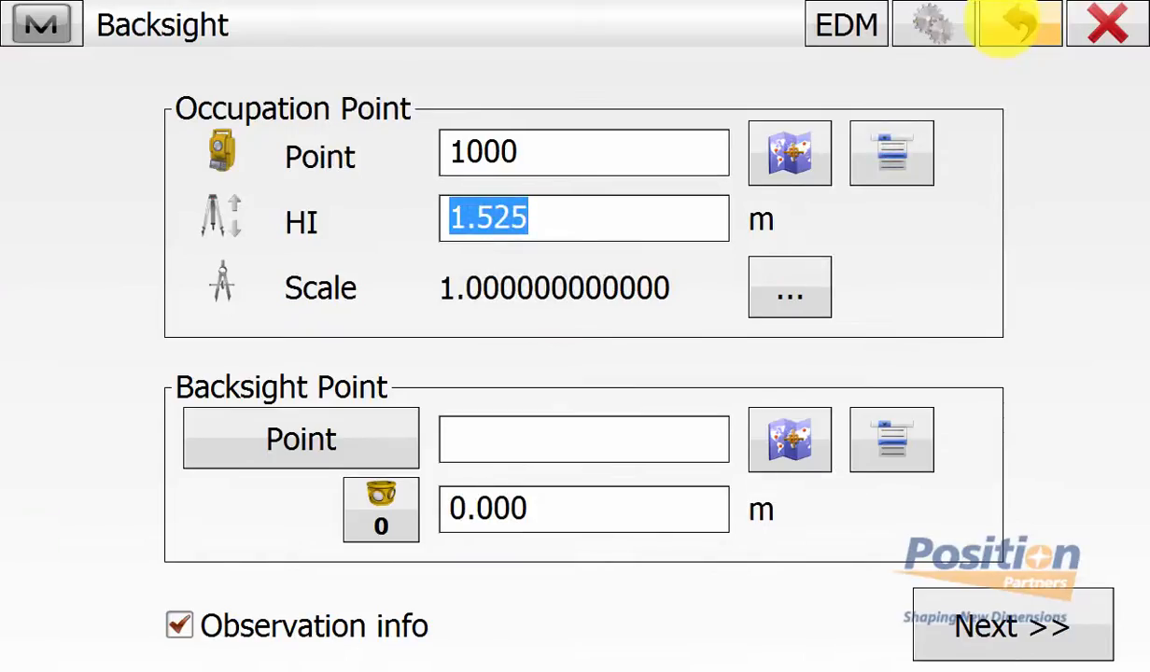
Step: Pick point 1001 from the map as the backsight point and set its target height to 1.535 m
click(790, 438)
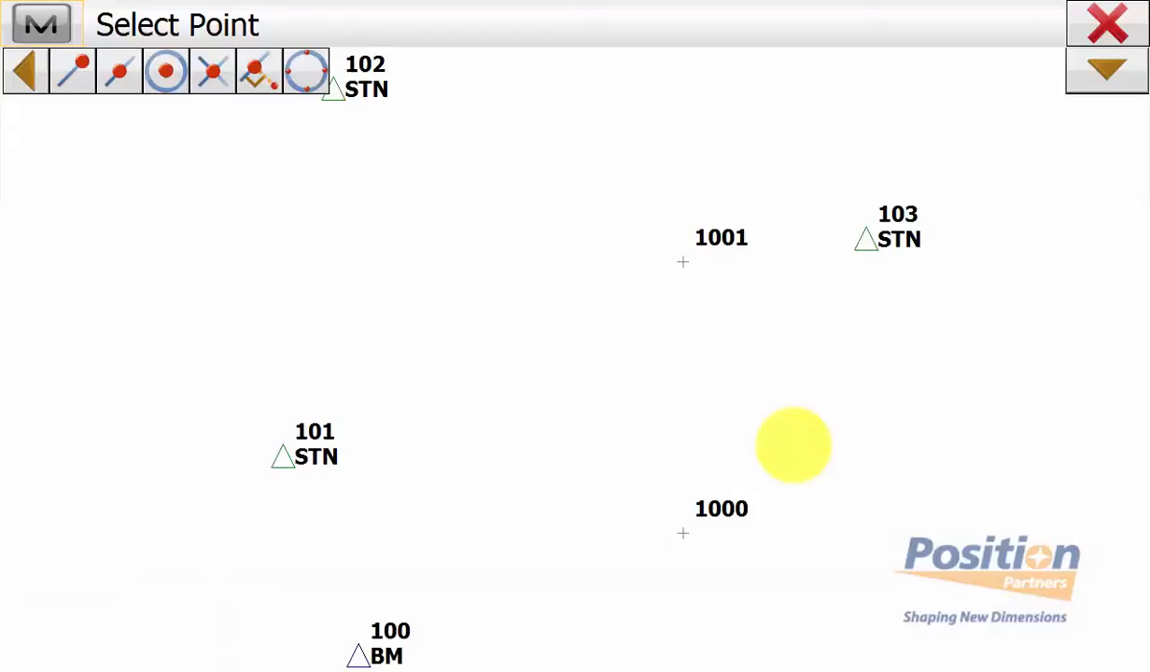
click(683, 262)
click(624, 513)
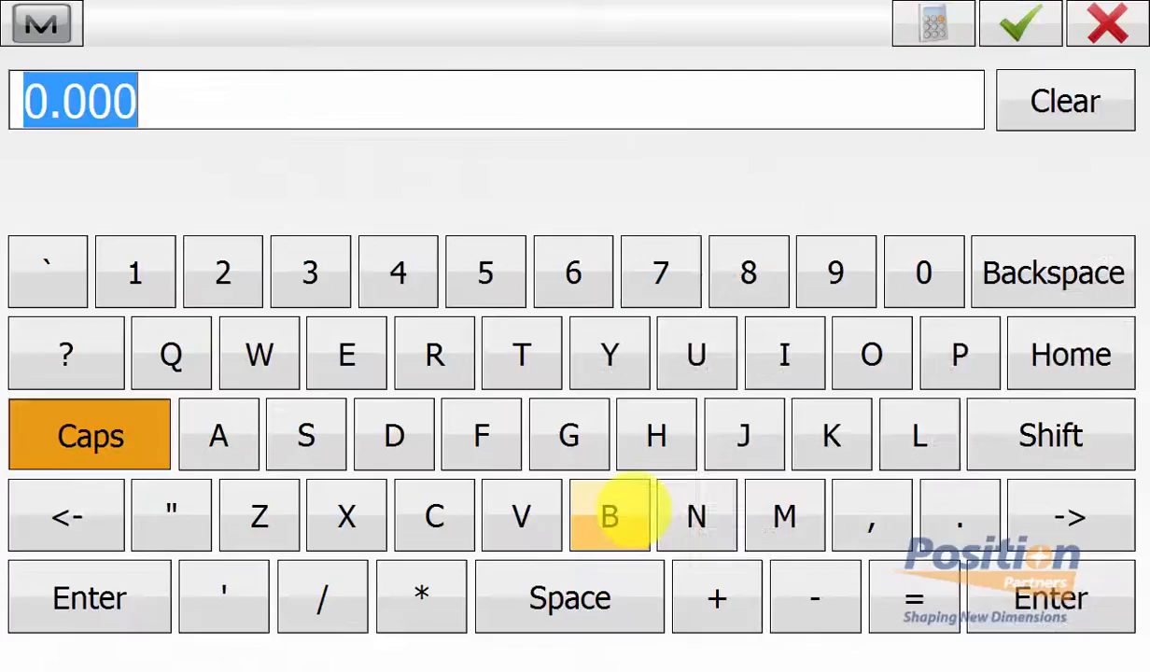
click(135, 272)
click(959, 516)
click(485, 272)
click(310, 271)
click(485, 272)
click(1017, 25)
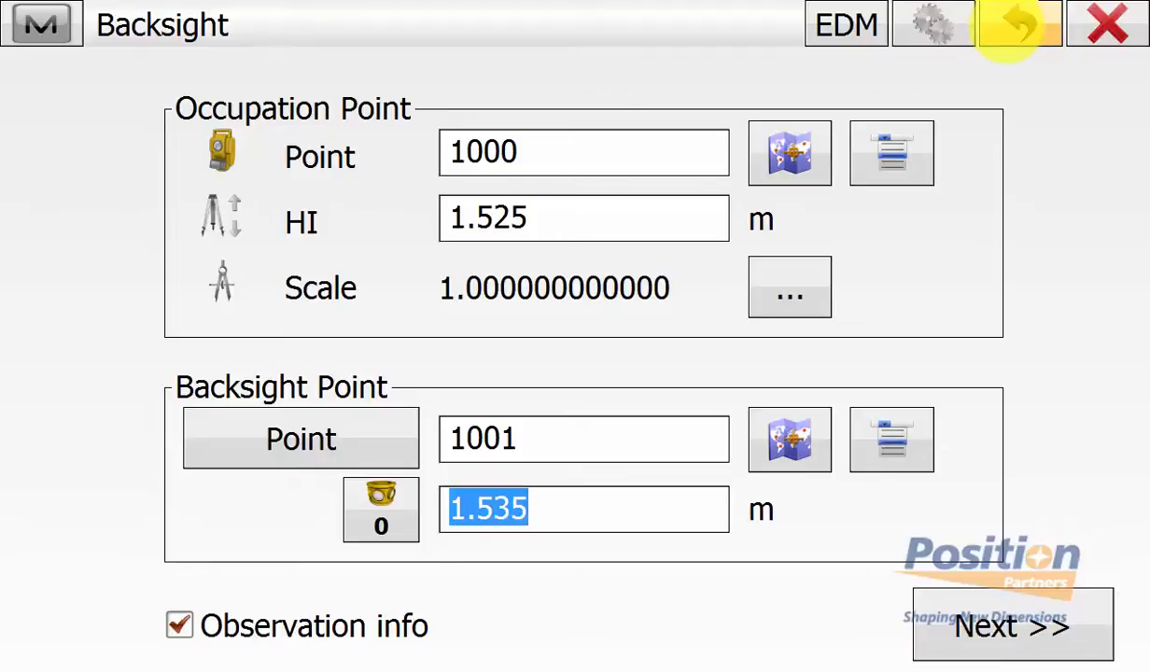
Step: Accept the observation info, then lock onto the prism and set the backsight with the circle kept on Set to Az
click(1064, 625)
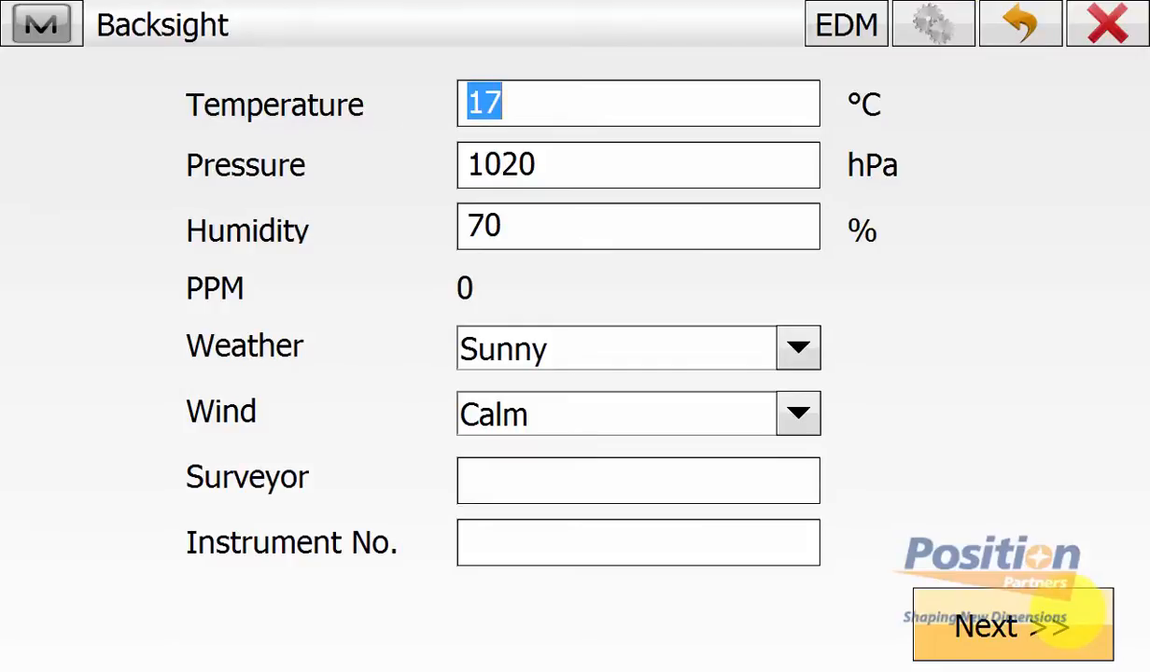
click(1082, 627)
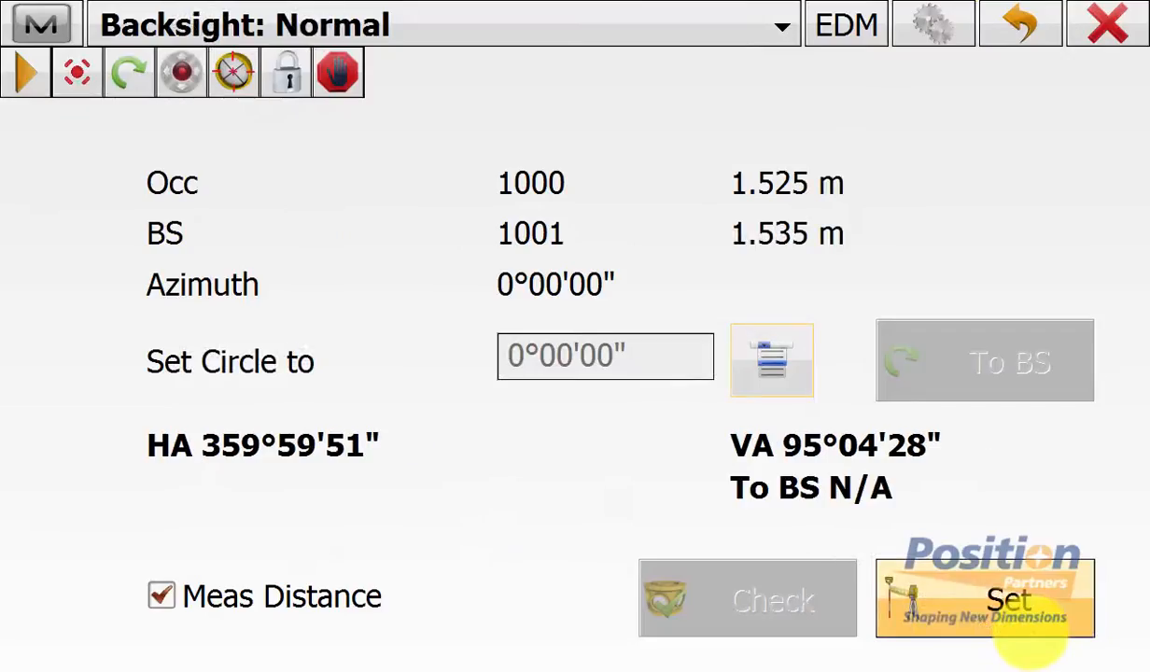
click(775, 370)
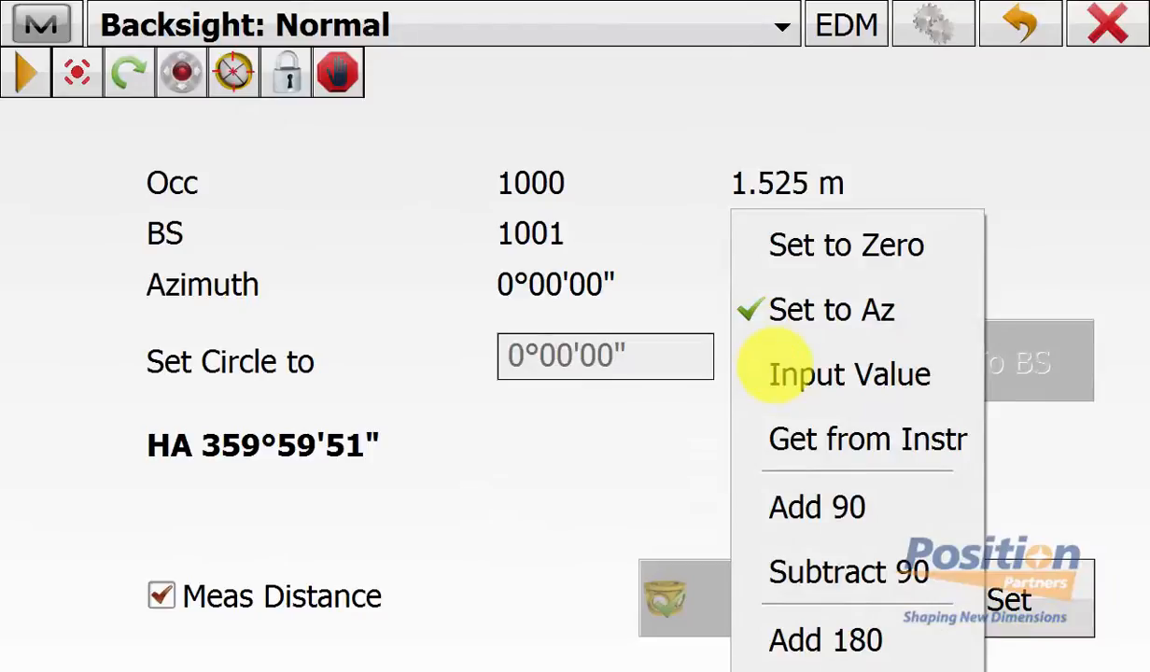
click(1064, 247)
click(280, 73)
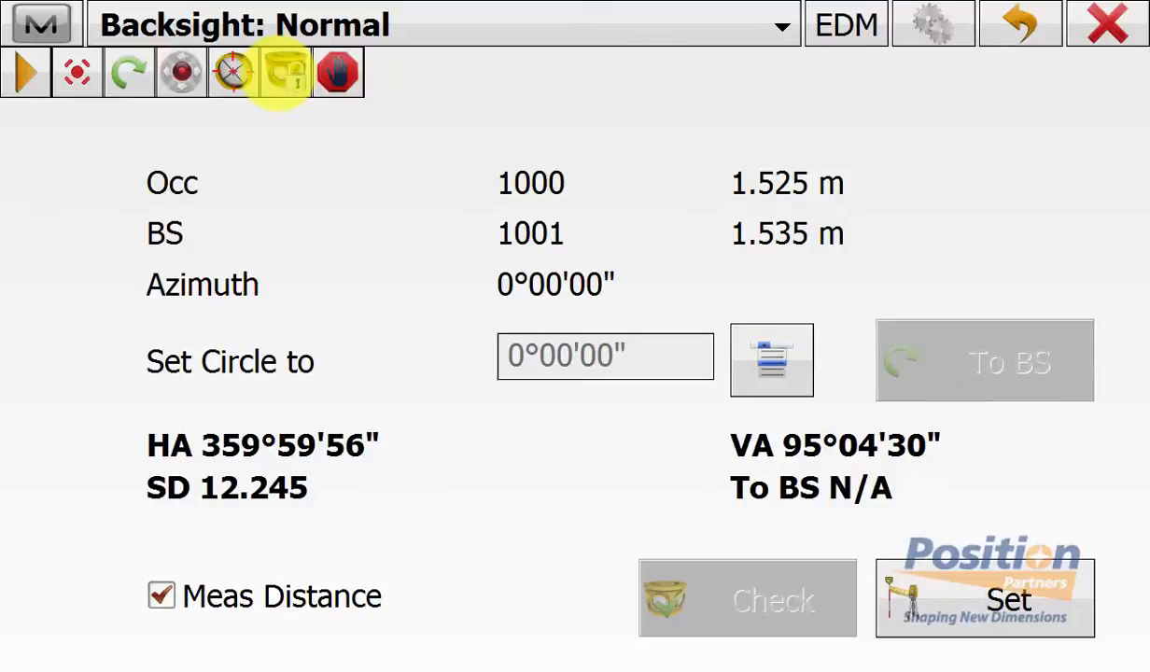
click(989, 599)
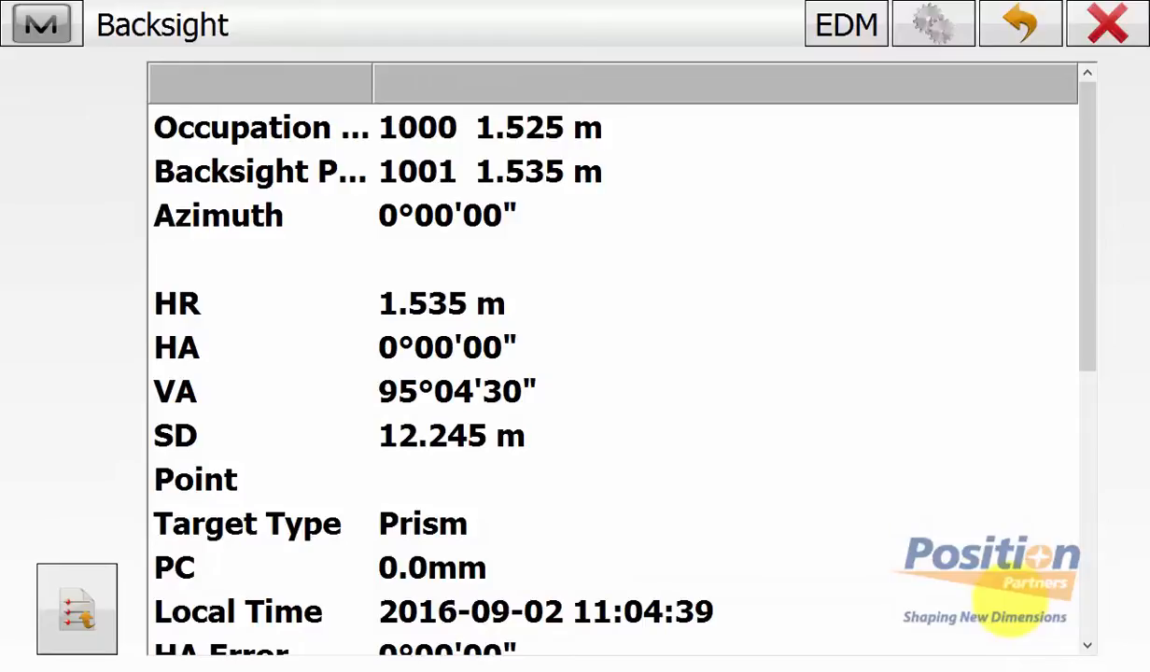
Step: Review the full backsight observation results, then close the backsight setup
drag(1090, 224, 1090, 538)
drag(1098, 484, 1098, 175)
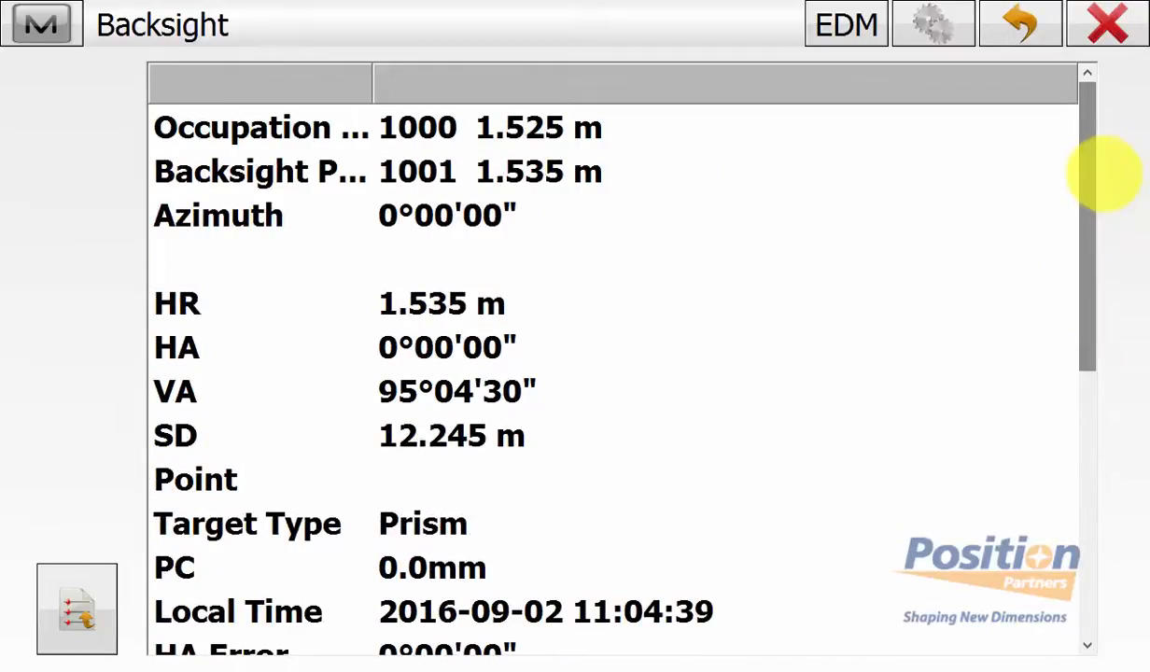
click(1108, 25)
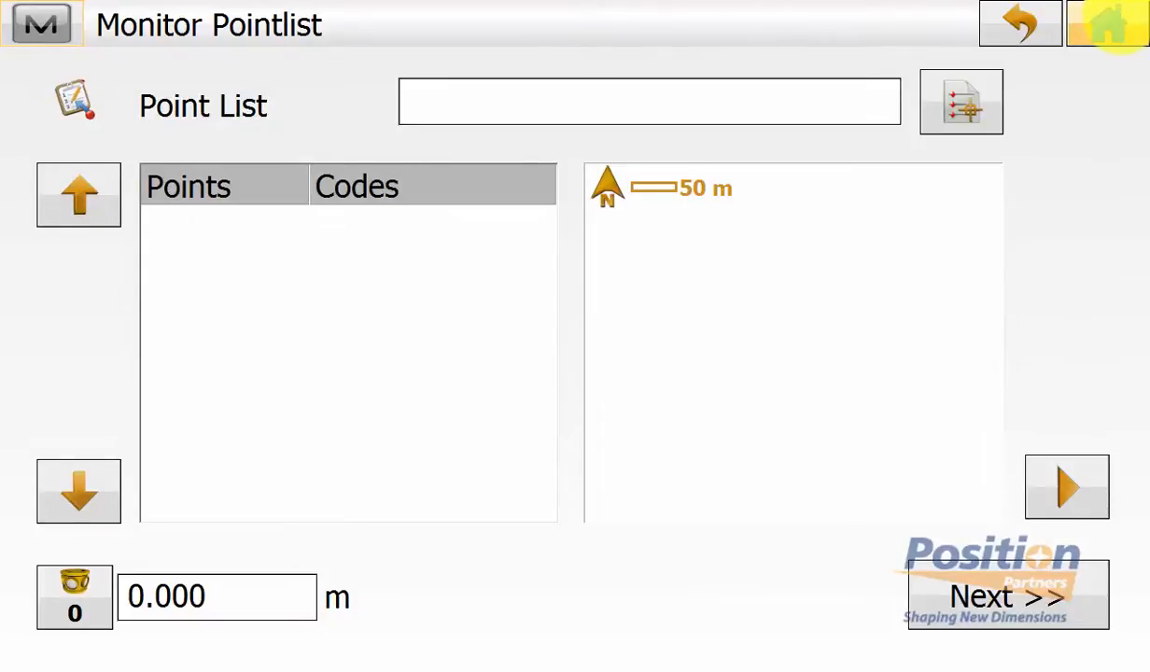
Step: Load MONITORING POINTS LIST as the list to monitor and review the Monitor Options without changing them
click(961, 98)
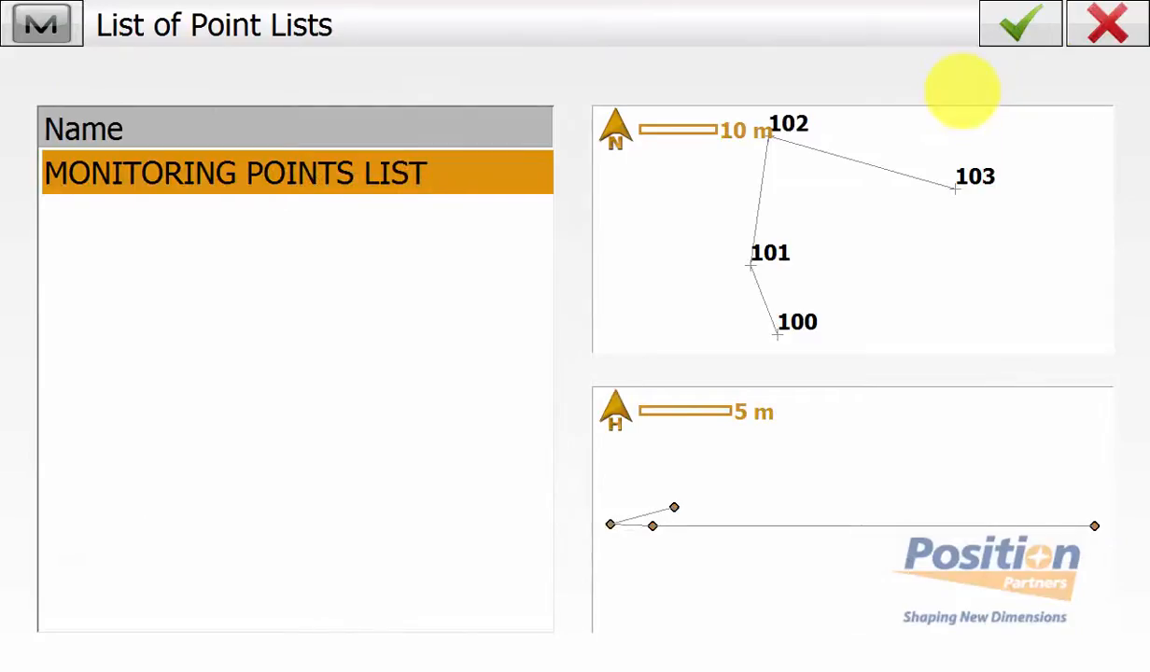
click(1020, 25)
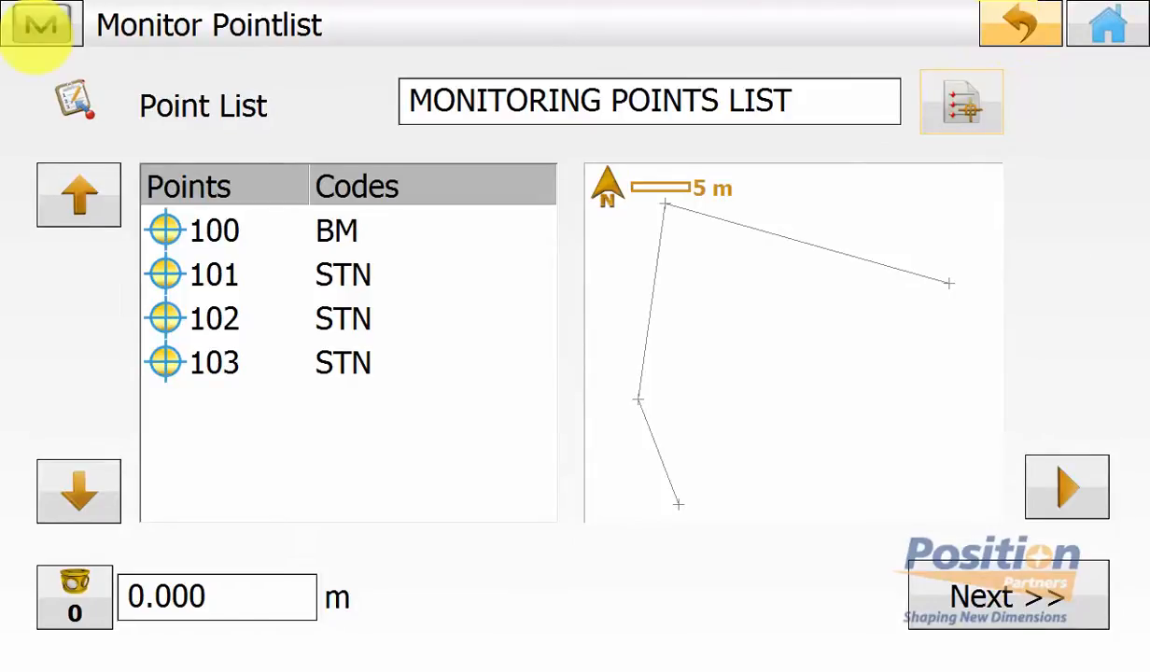
click(37, 28)
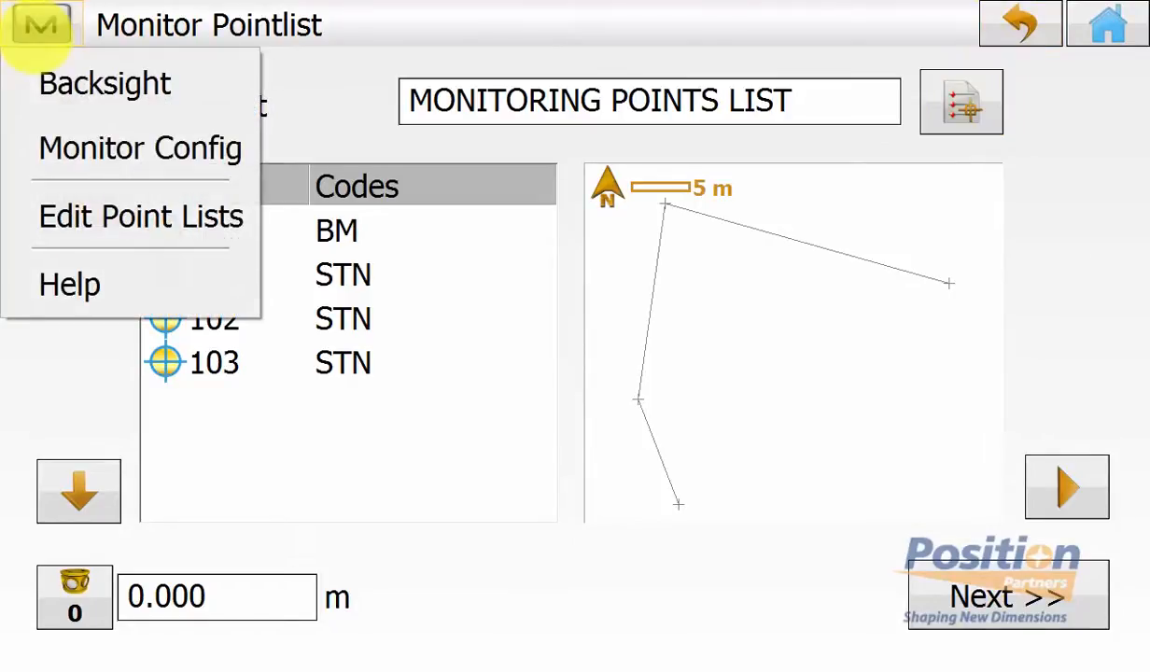
click(116, 147)
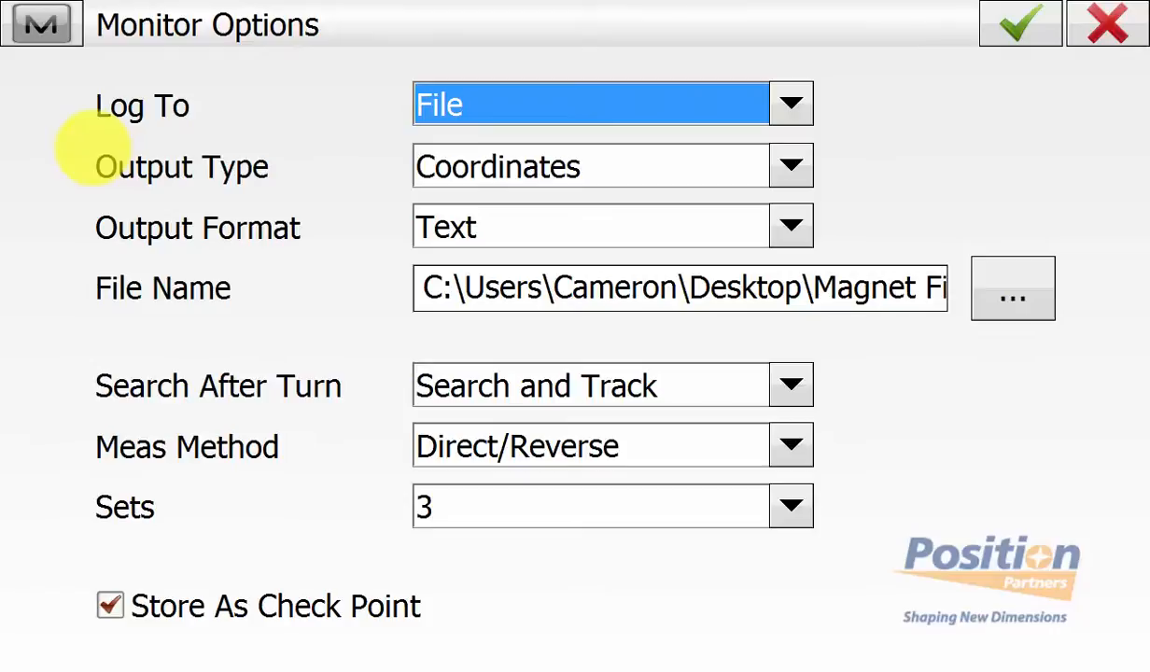
click(1108, 25)
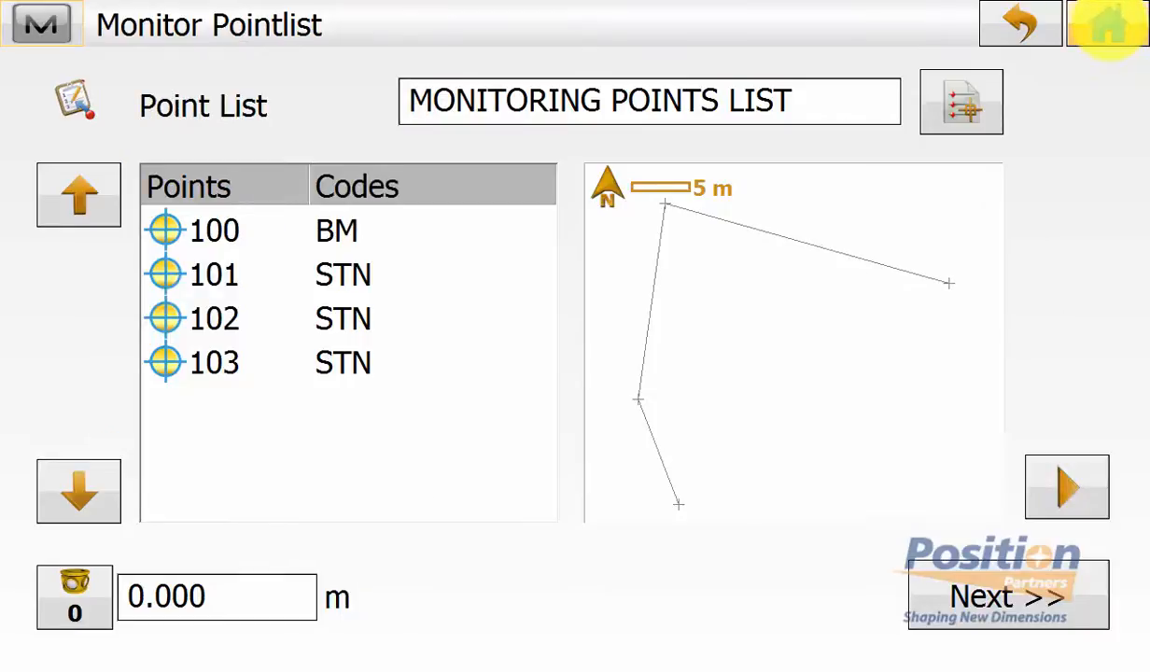
Step: Read the Monitor Pointlist and Monitor sections of the help page, then close the help
click(41, 25)
click(69, 283)
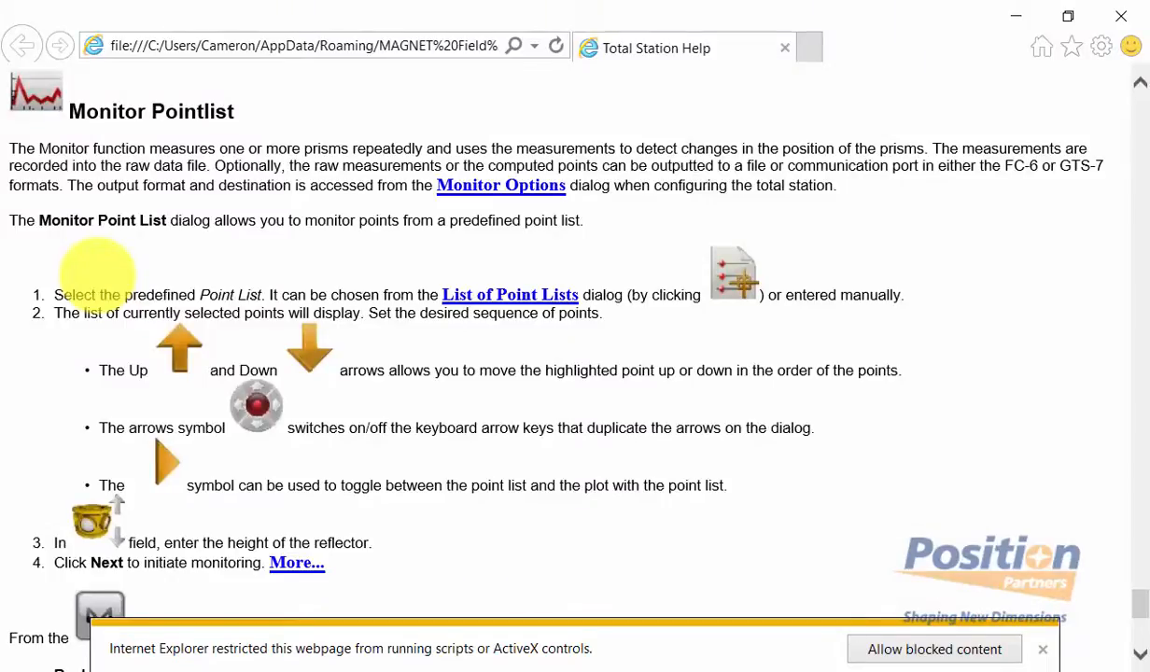
scroll(98, 274, down, 5)
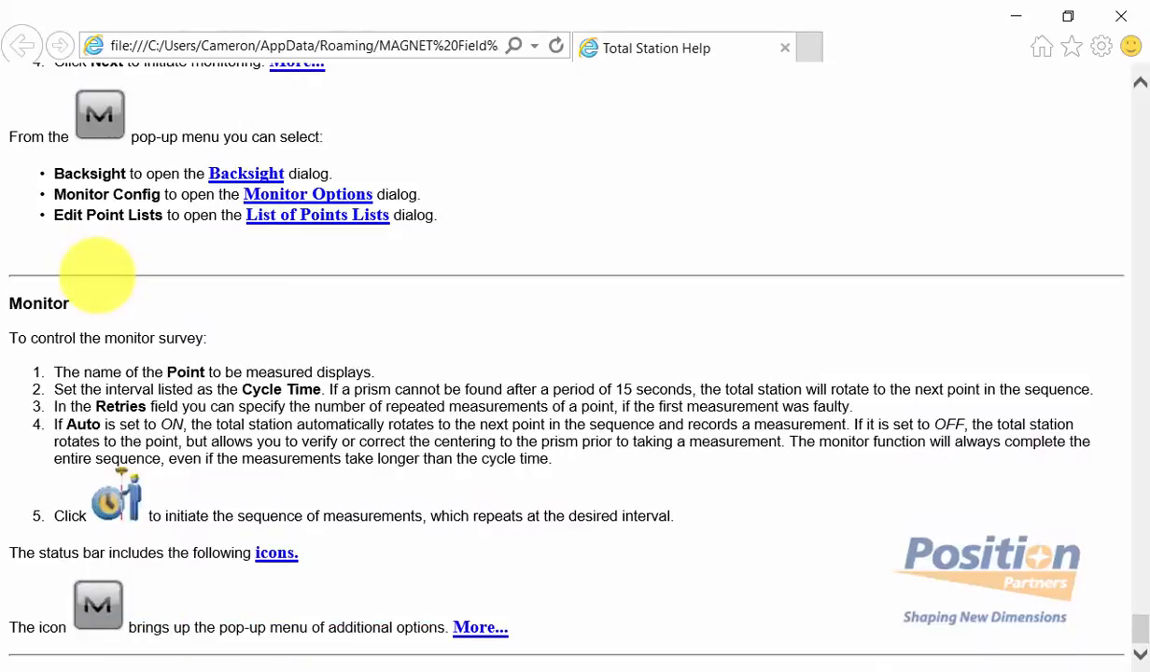
click(1121, 16)
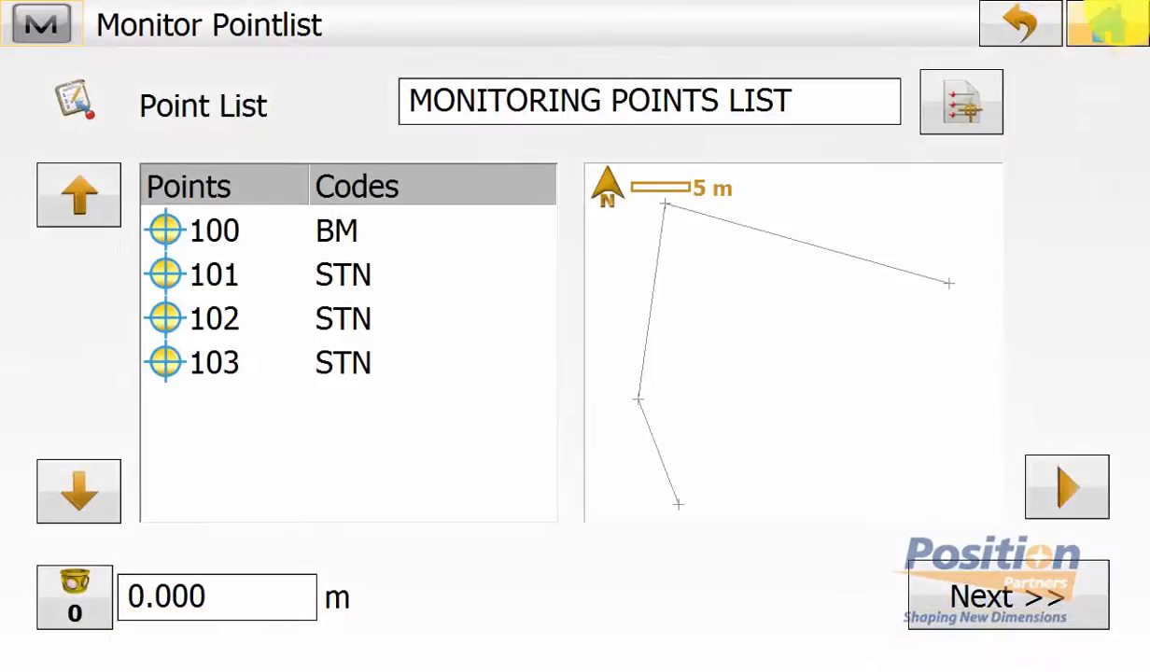
Step: Proceed to the Direct/Reverse monitor survey and start the measurements with Cycle Time 0 mins, Retries 0 and Auto On
click(1010, 595)
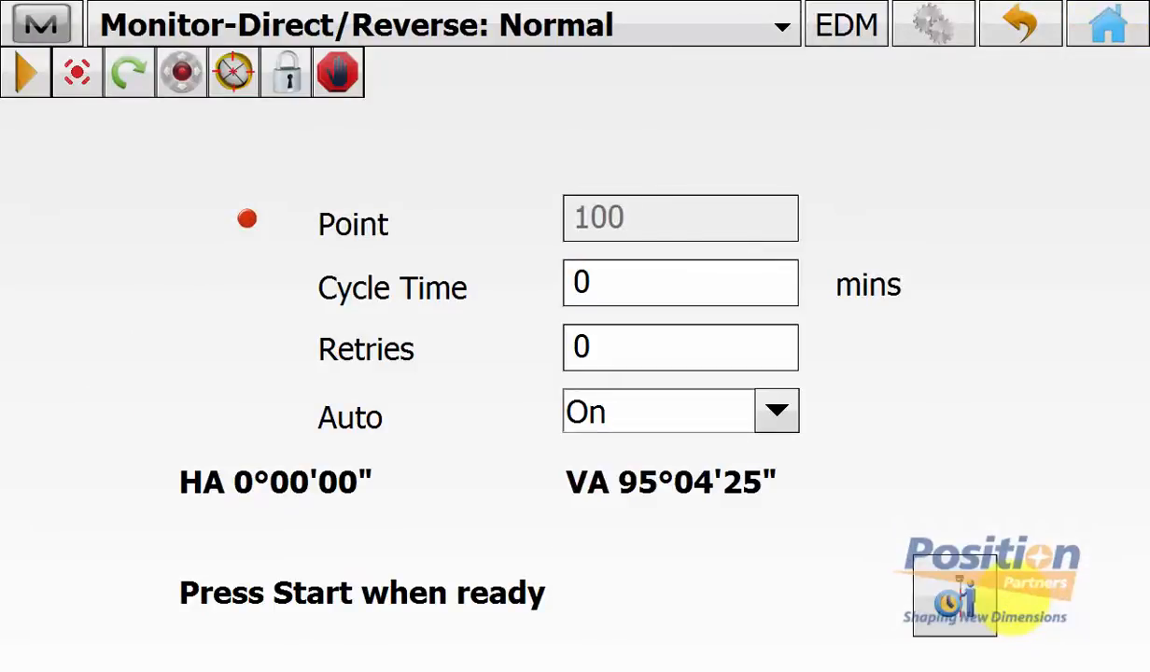
click(962, 599)
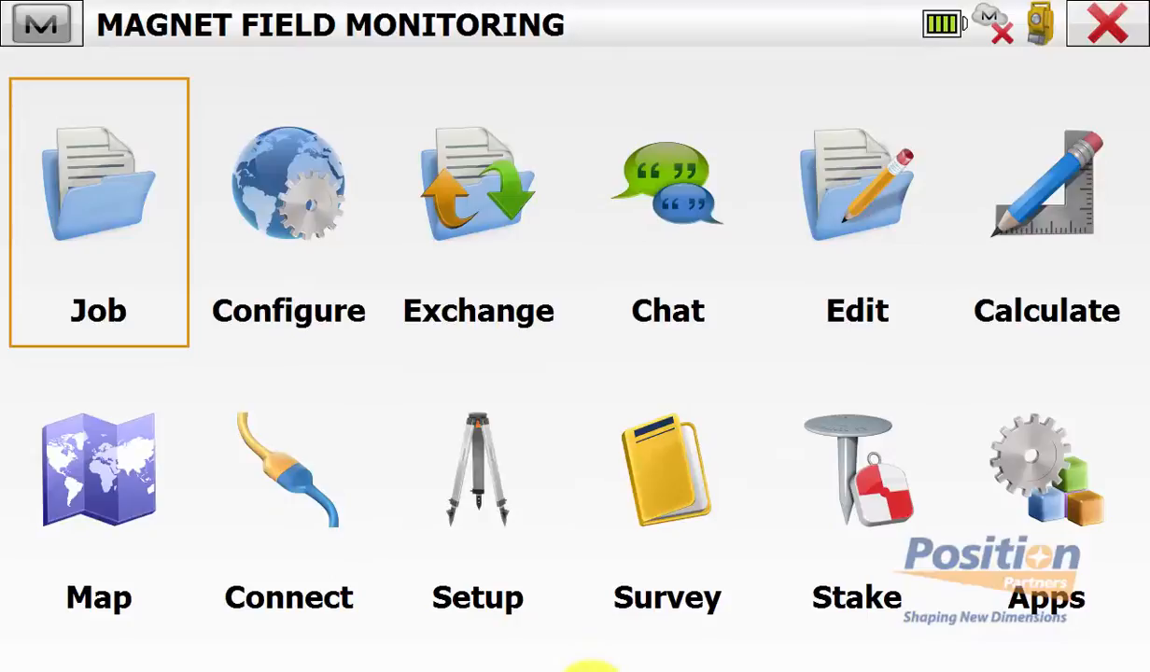
Step: Examine the raw data for the backsight and monitored point observations from first to last record, then return to the home screen
click(853, 224)
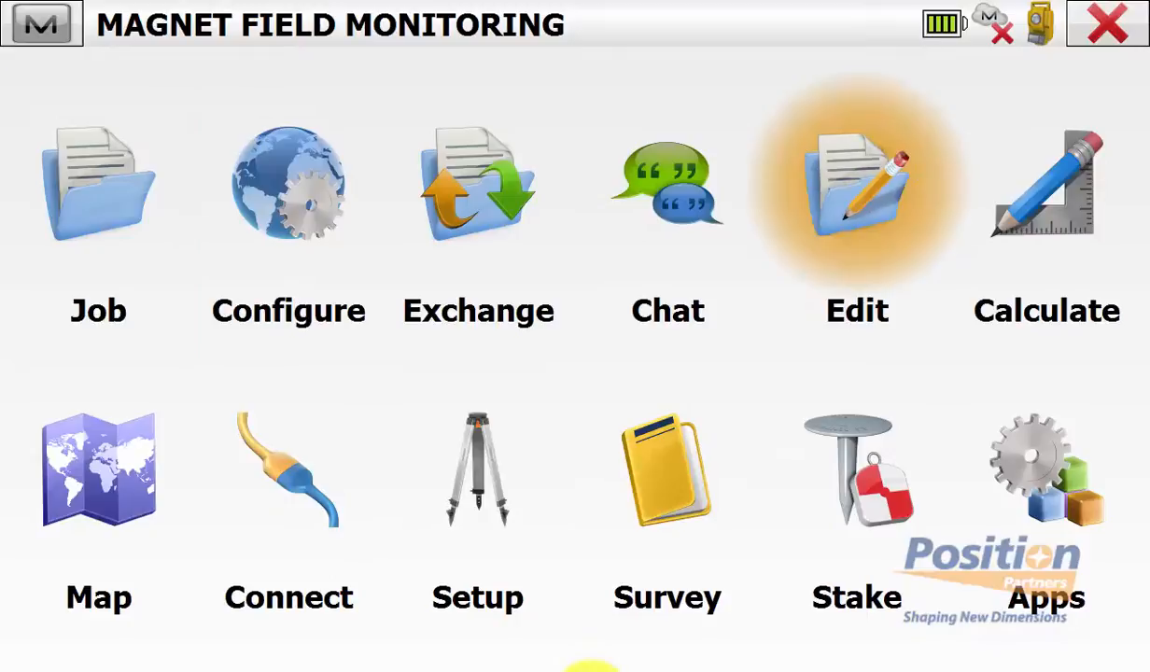
click(67, 500)
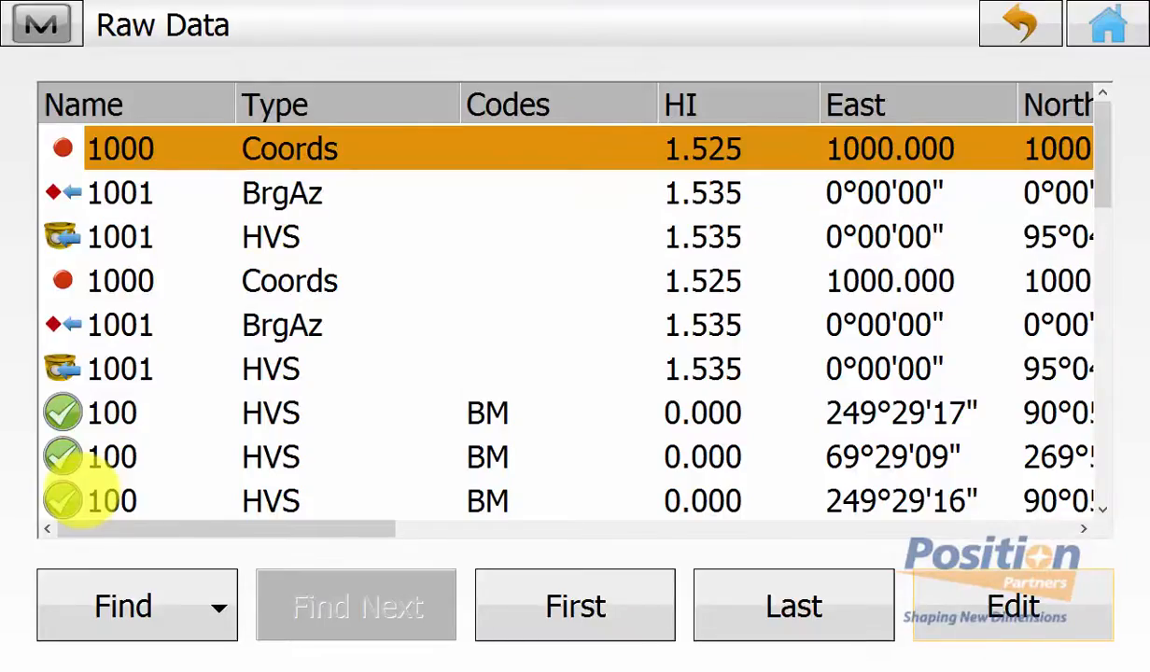
drag(1107, 160, 1110, 513)
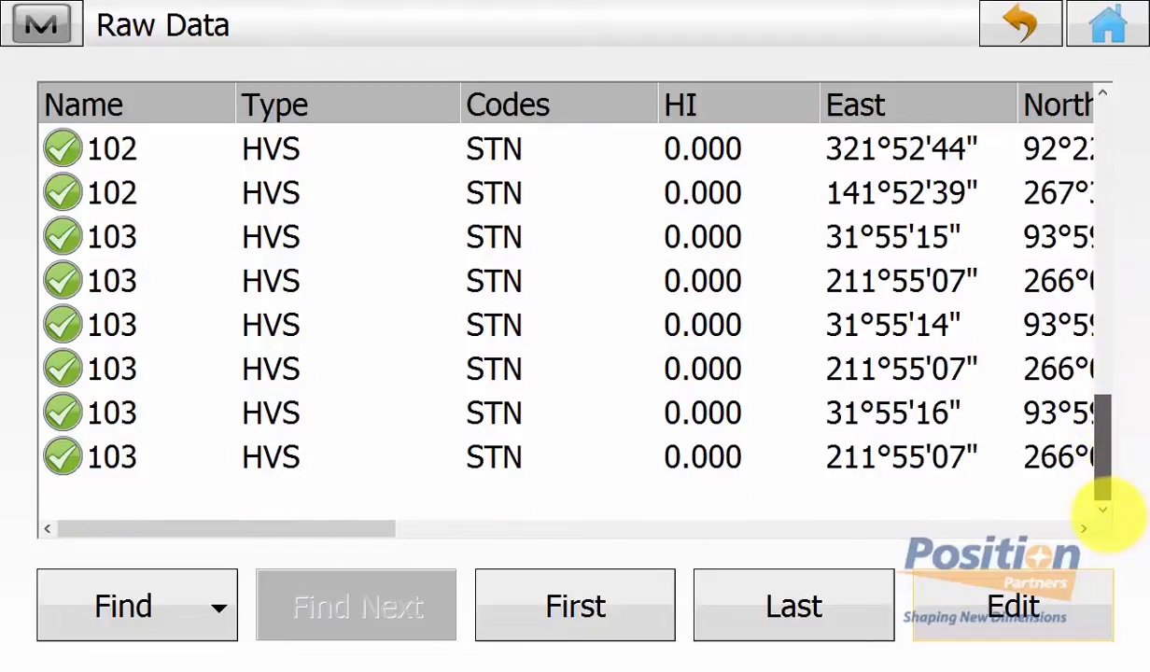
drag(1108, 469, 1143, 94)
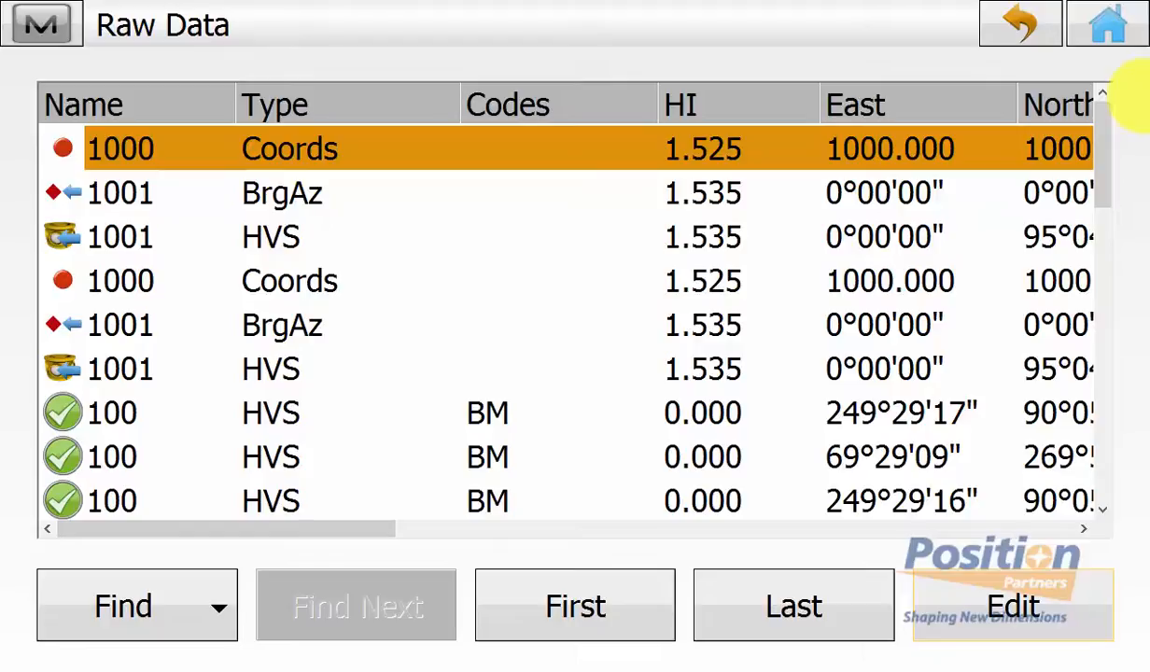
click(1107, 25)
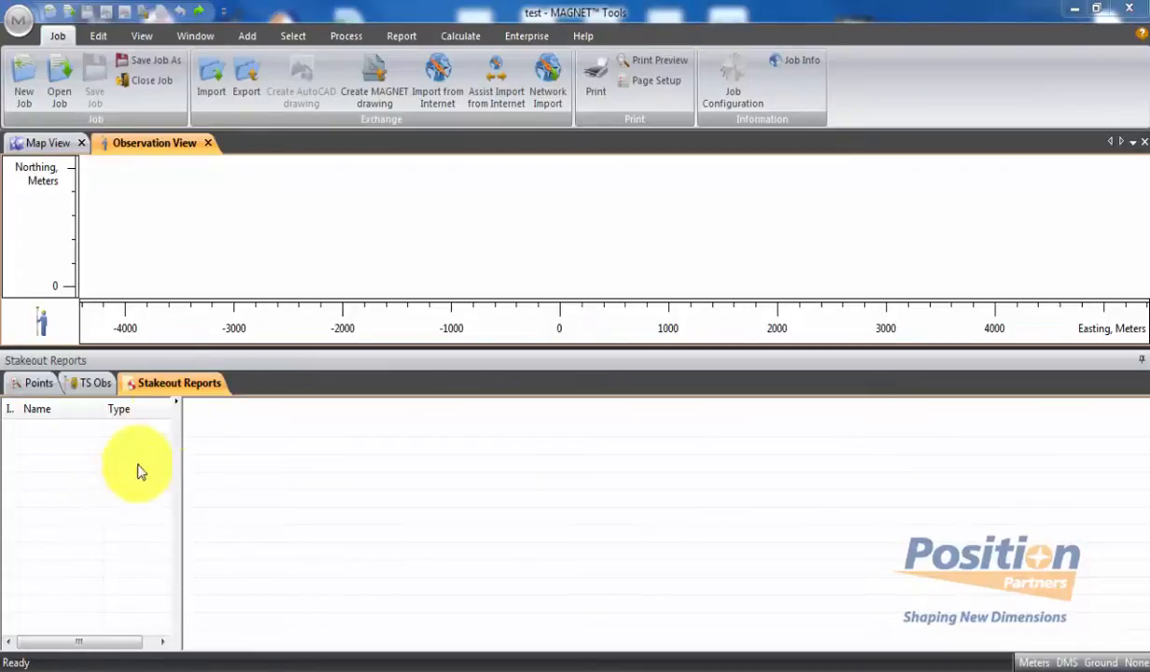
Step: Create a job named Magnet Tools Monitoring, keeping the offered display precisions, coordinate system and units
click(19, 82)
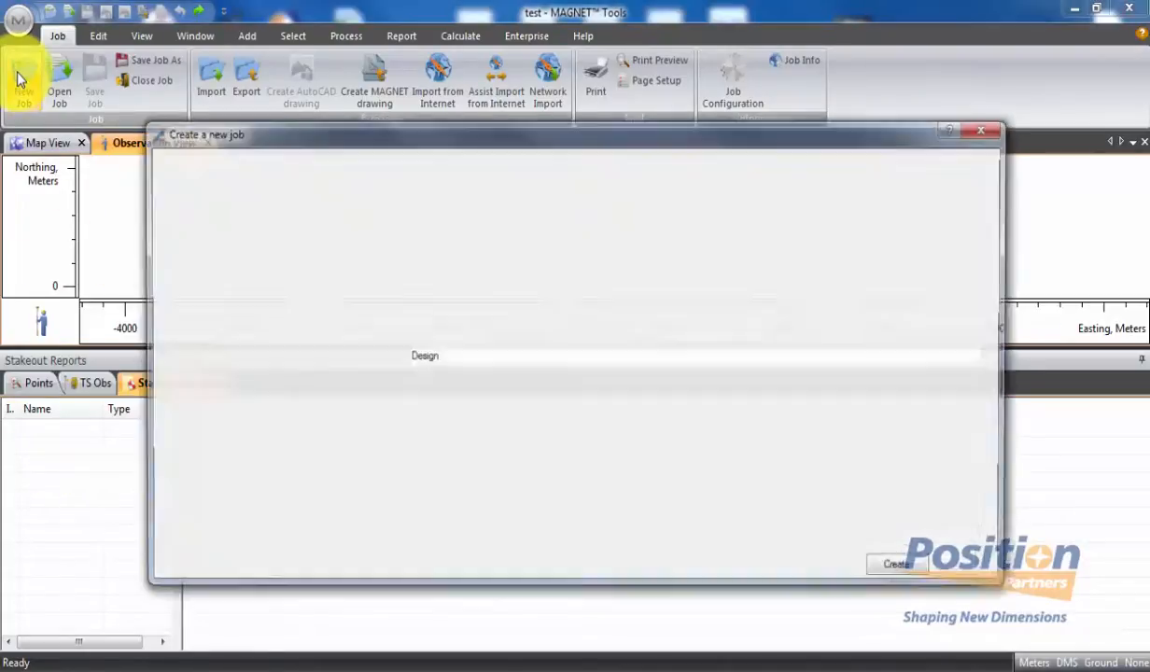
text(Magnet T)
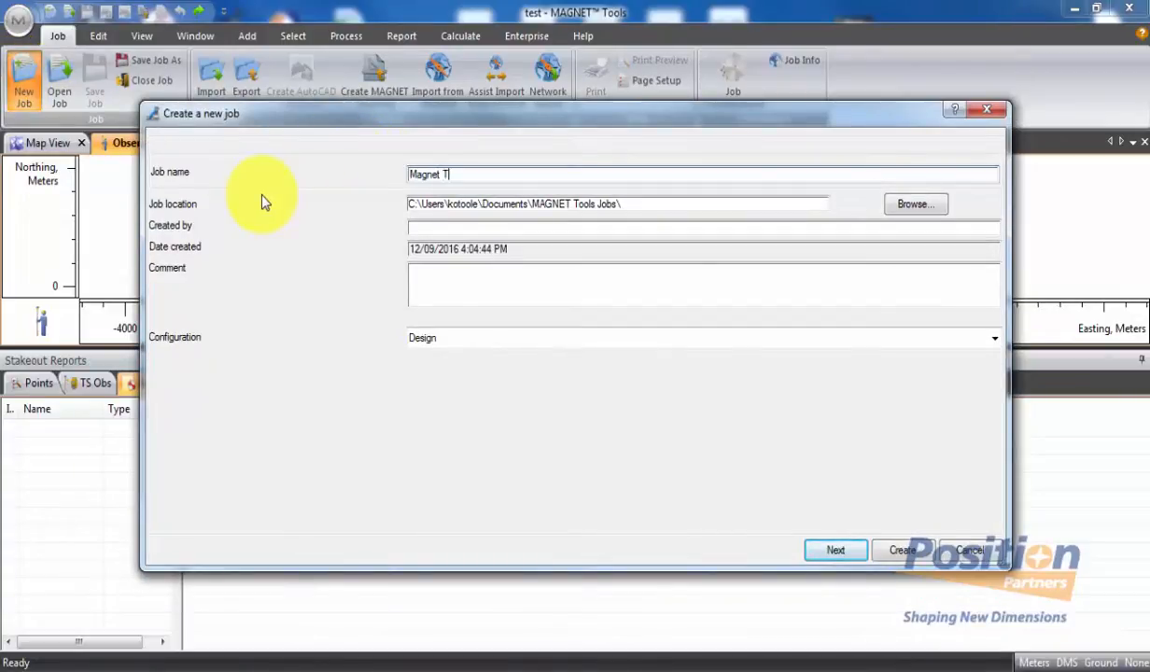
text(ools Monitoring)
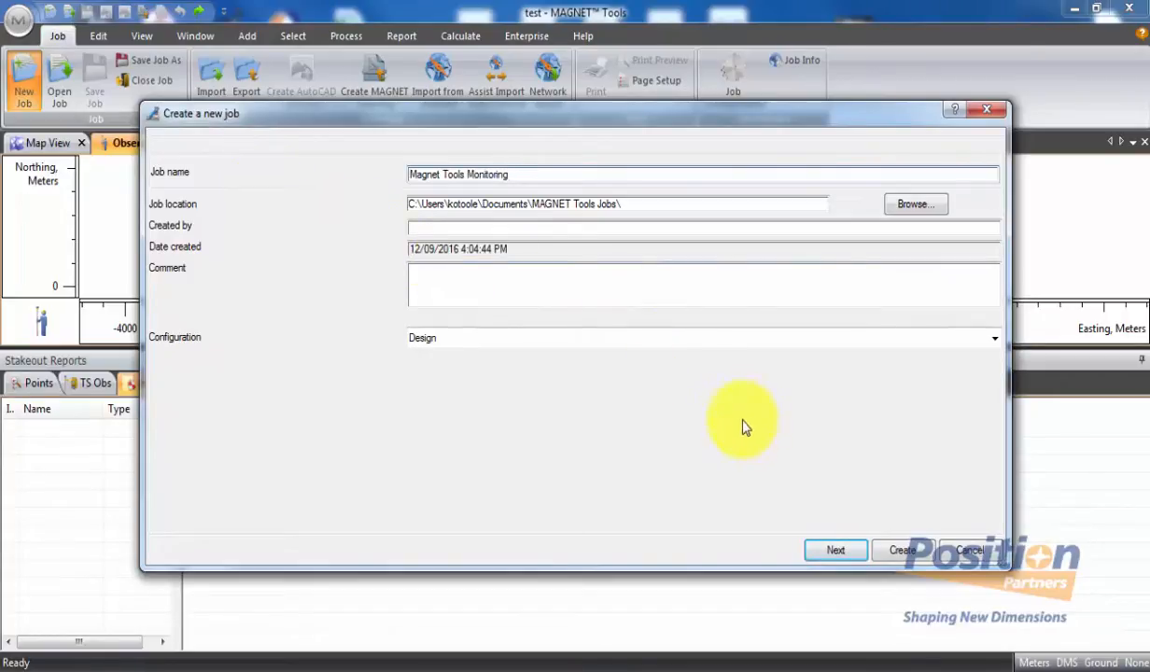
click(833, 550)
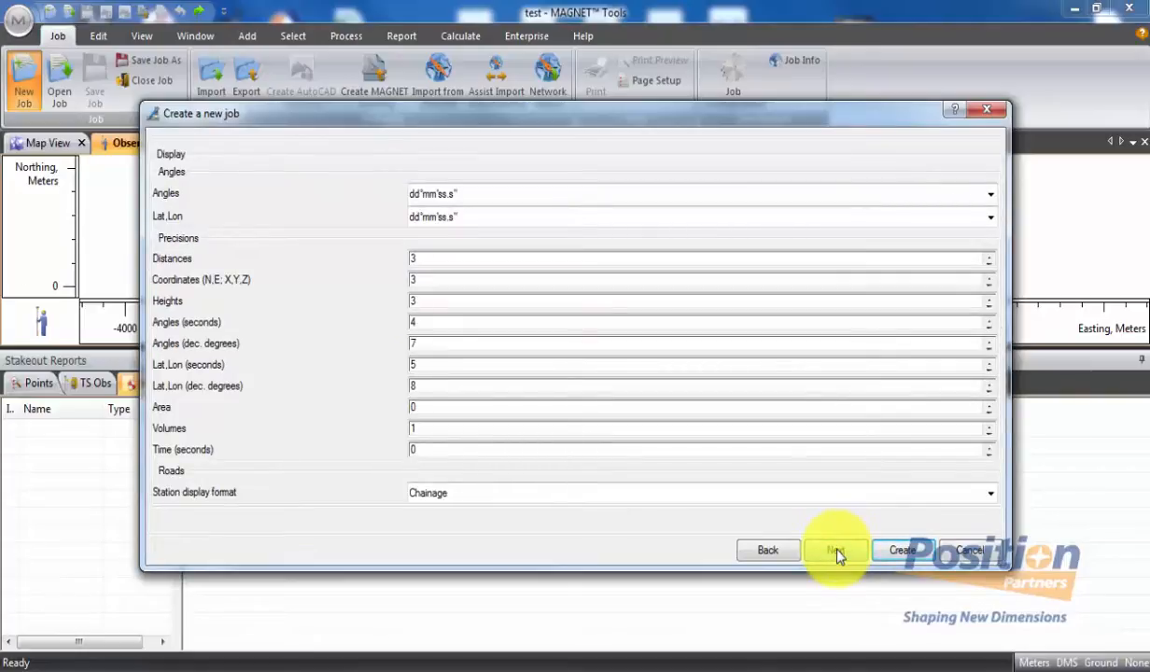
click(835, 552)
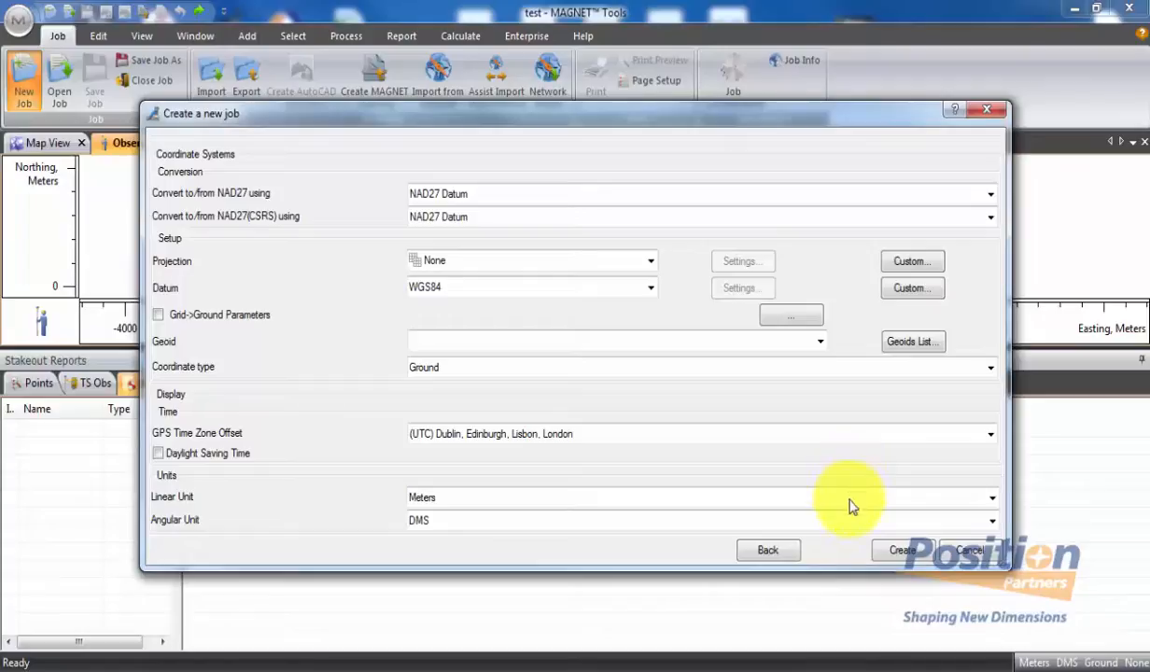
click(898, 551)
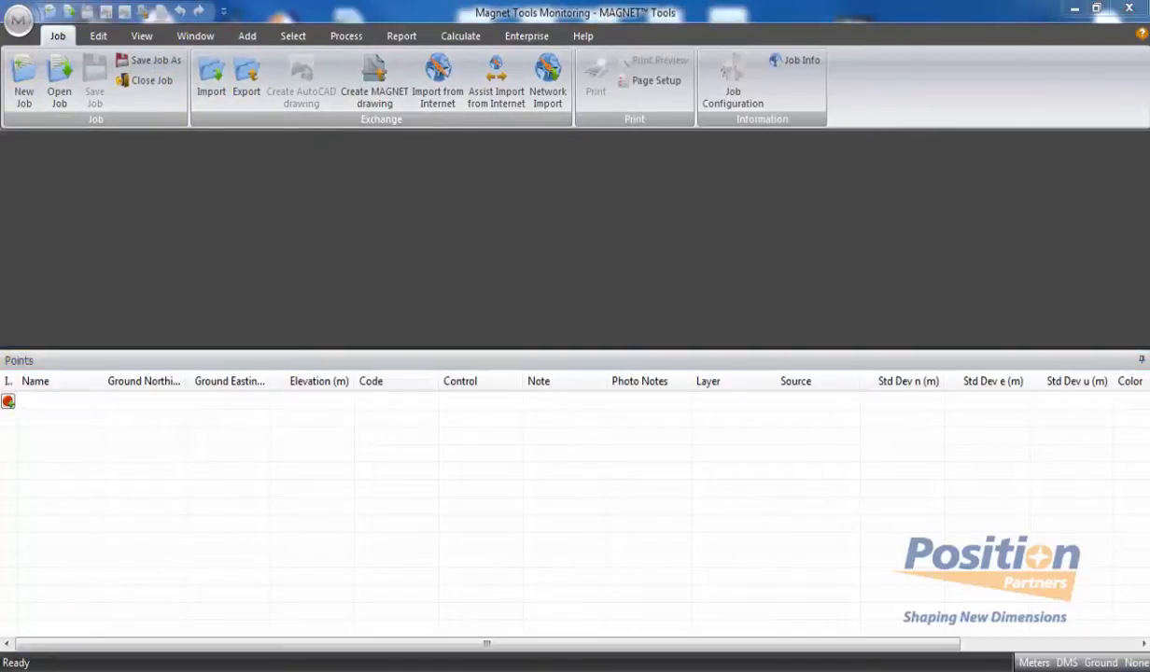
Step: Import the monitoring survey file into the new job, enlarge the Observation View area and deselect the observations
drag(0, 597, 606, 273)
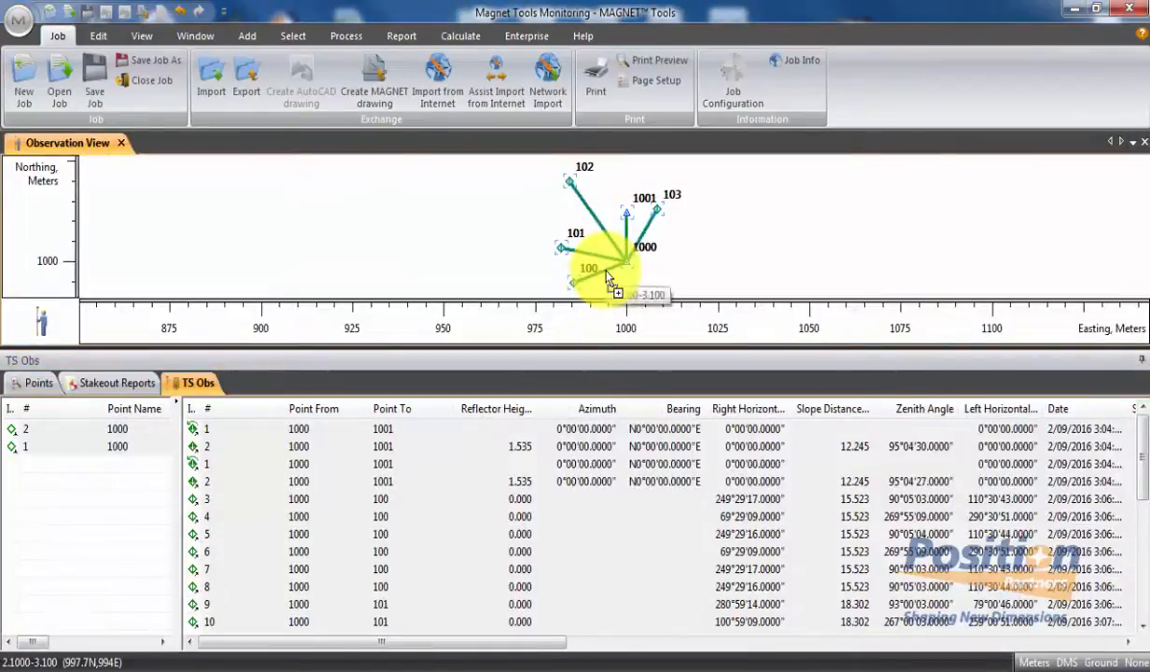
mouse_move(579, 417)
mouse_down()
mouse_move(575, 431)
mouse_move(577, 418)
mouse_up()
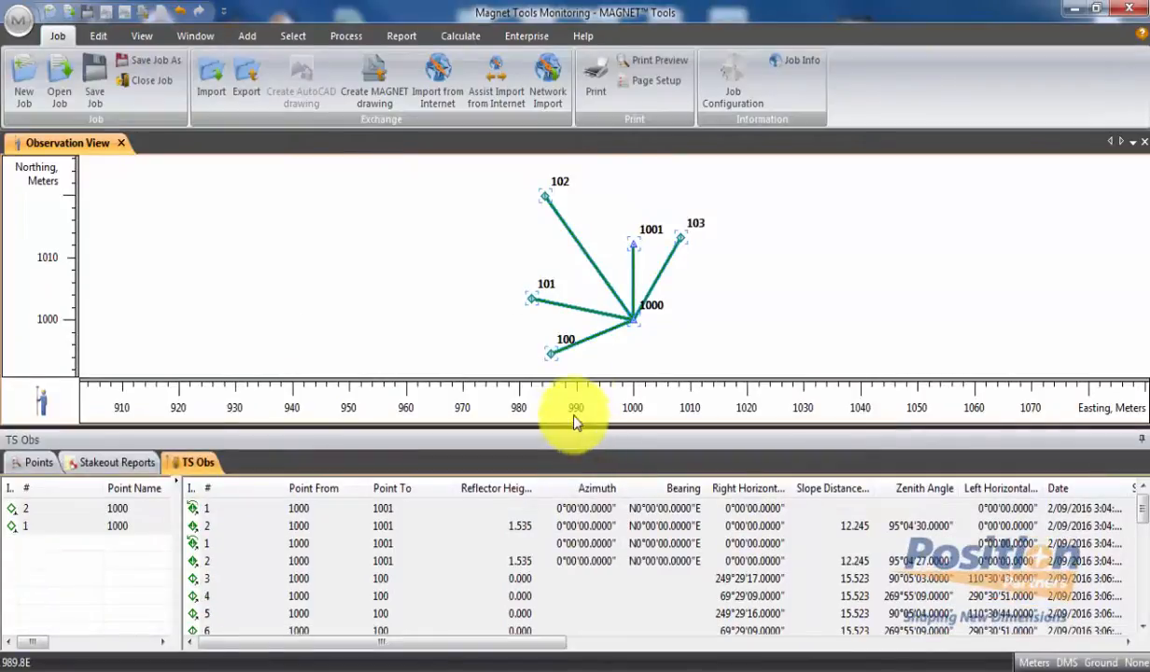
click(616, 362)
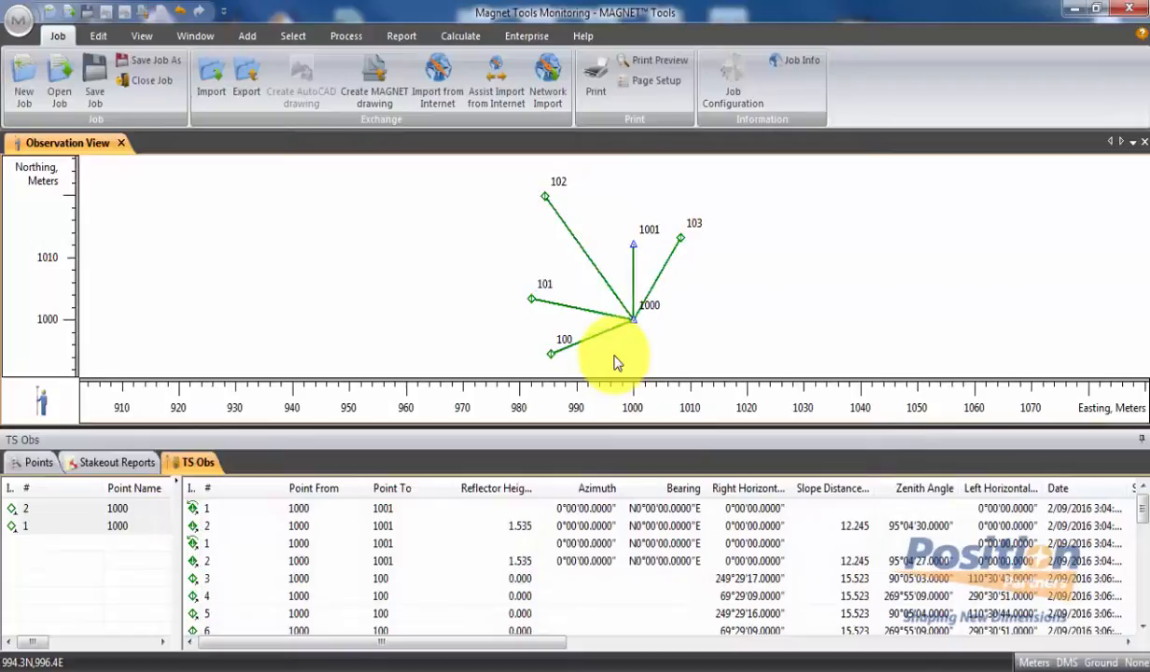
Step: Open the Map View of the imported points, then return to the Observation View
click(138, 35)
click(88, 98)
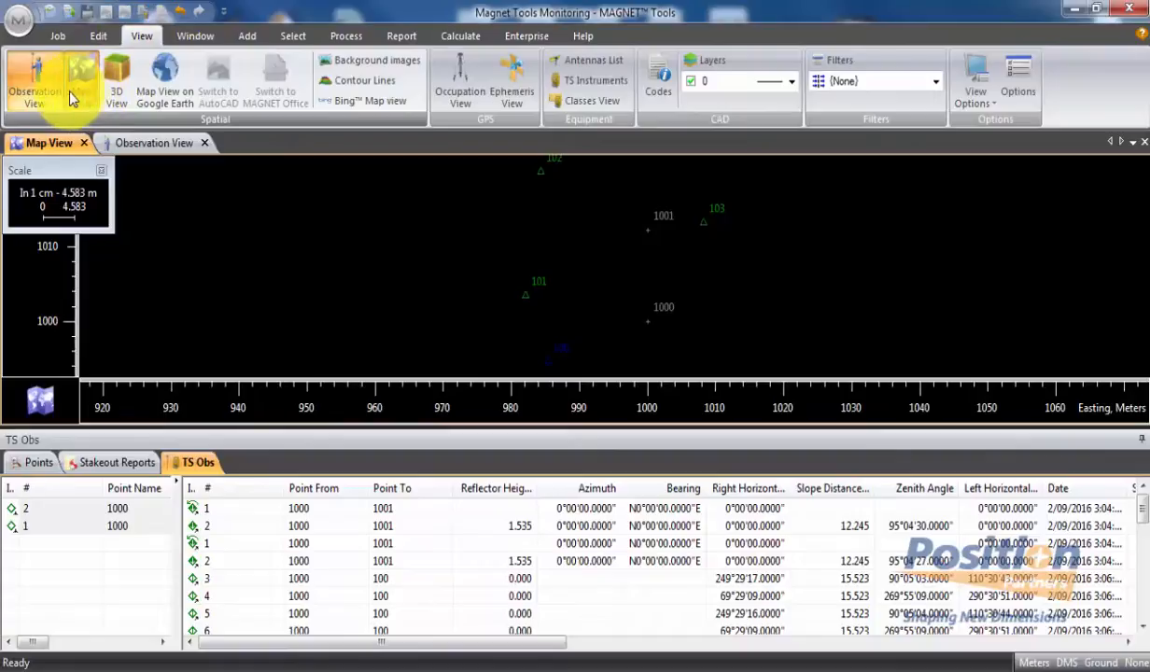
click(130, 145)
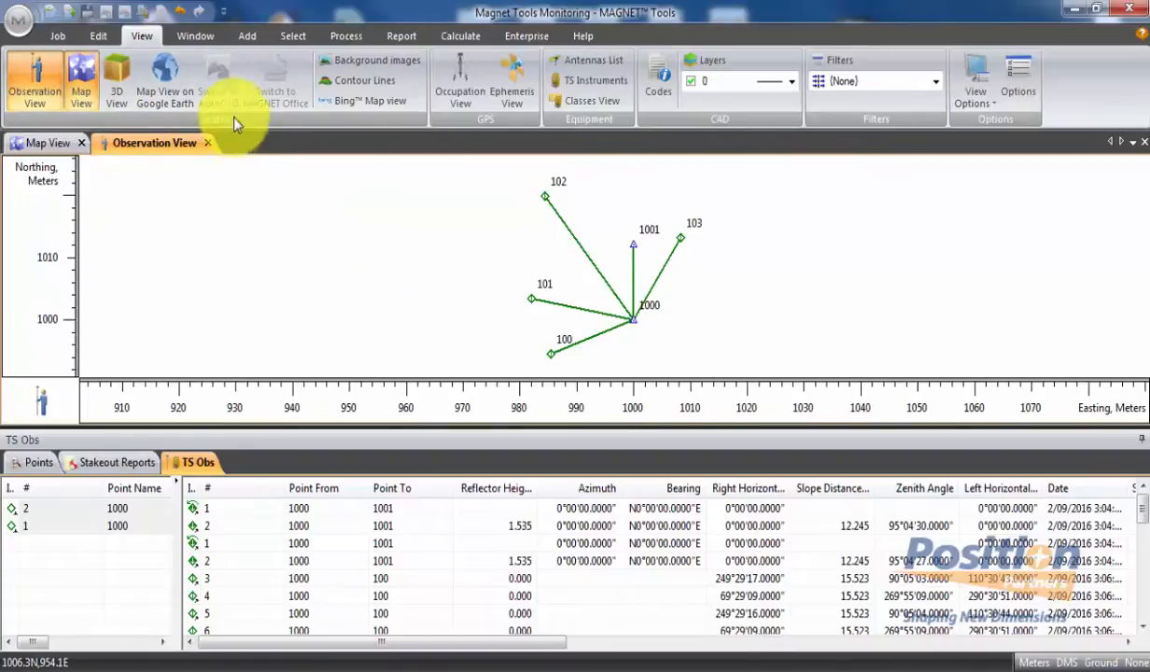
Step: Open the report configuration, select the Monitoring report and look through its included items and the available item templates
click(399, 36)
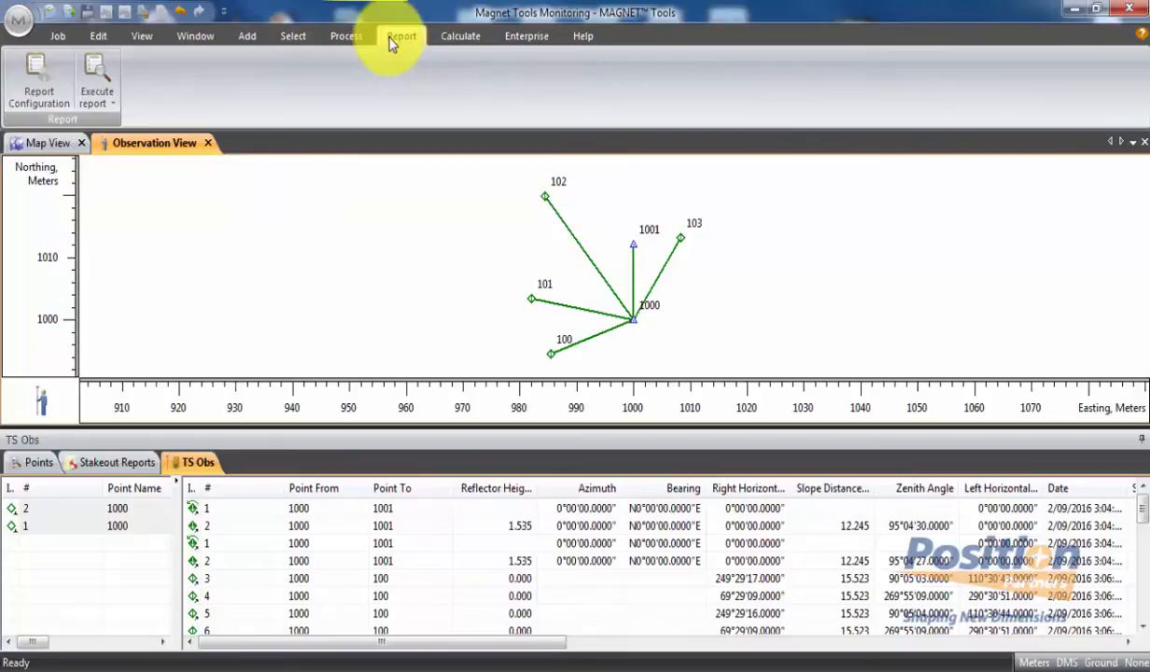
click(96, 100)
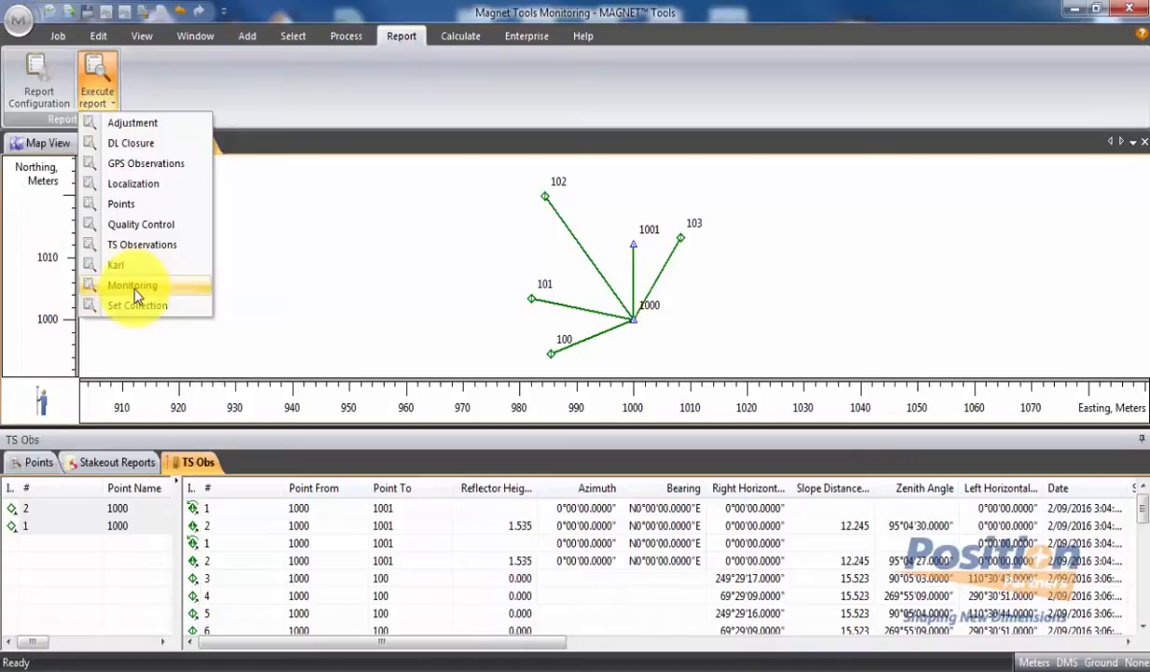
click(50, 89)
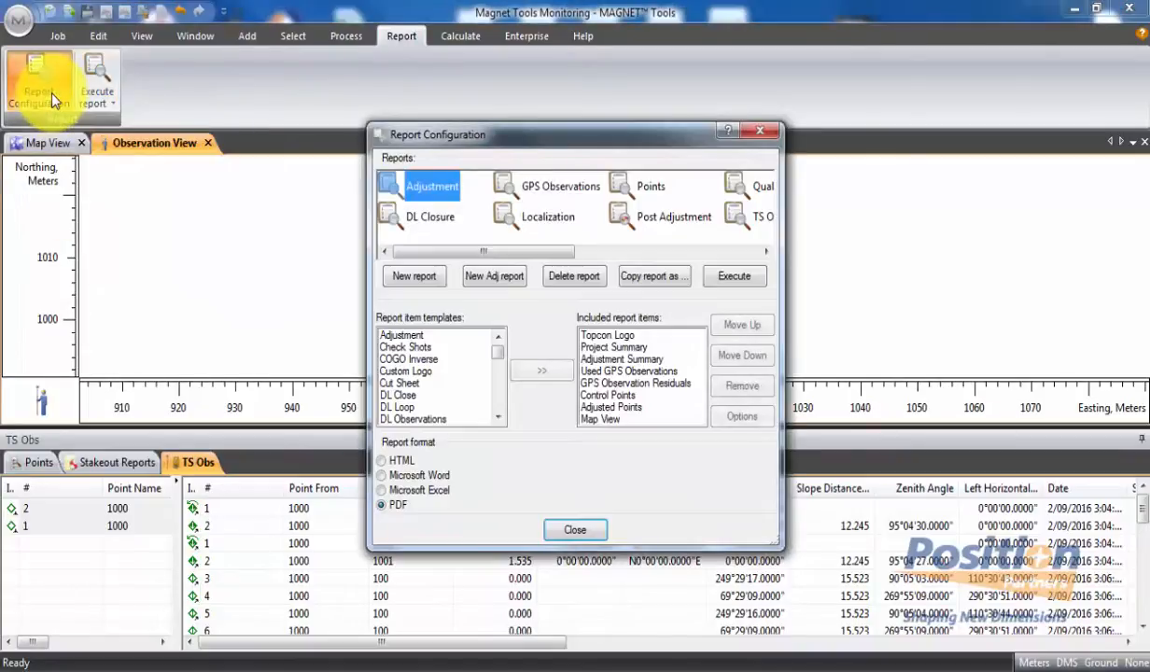
drag(439, 256, 556, 249)
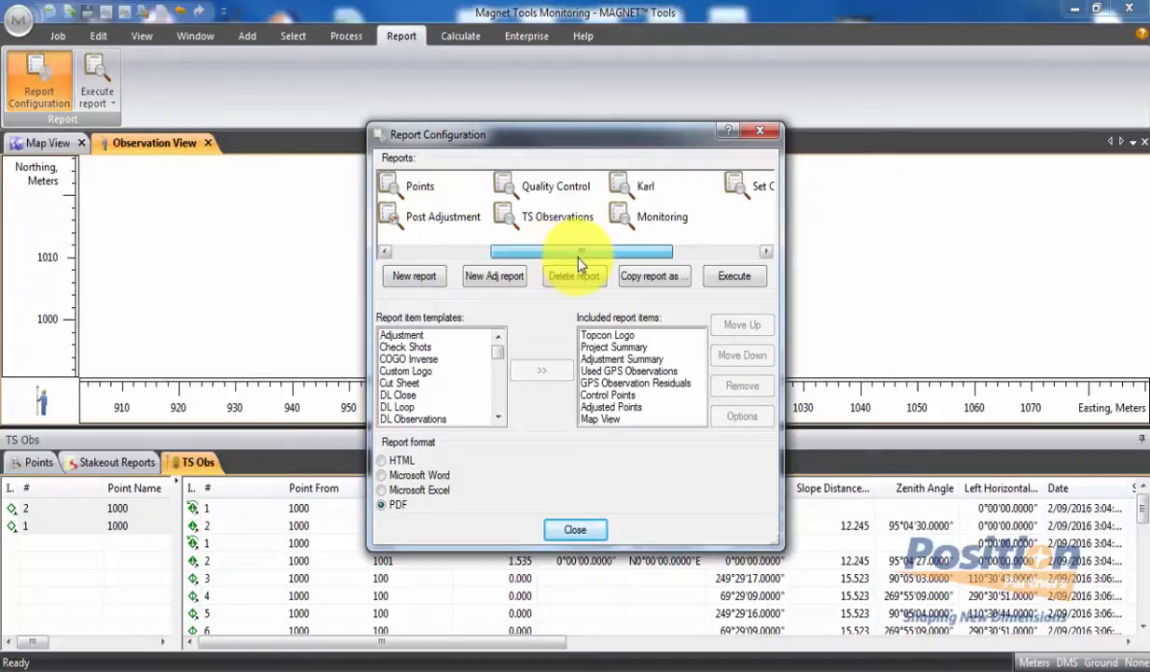
click(644, 224)
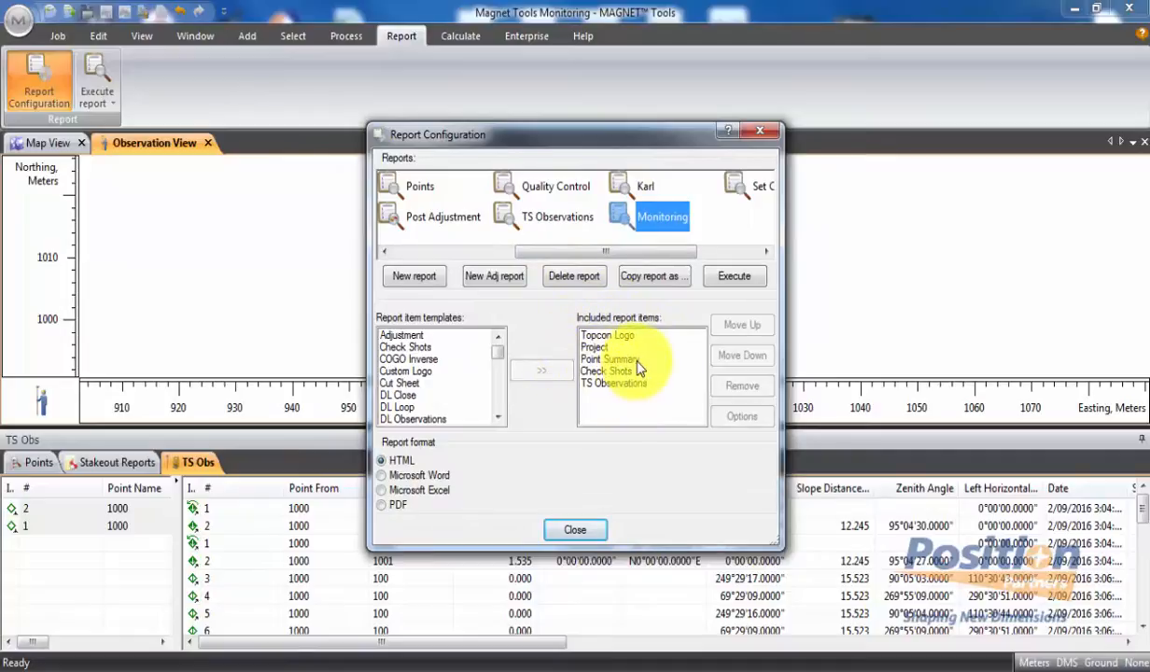
scroll(498, 361, down, 3)
mouse_move(498, 367)
mouse_down()
mouse_move(498, 408)
mouse_move(500, 347)
mouse_up()
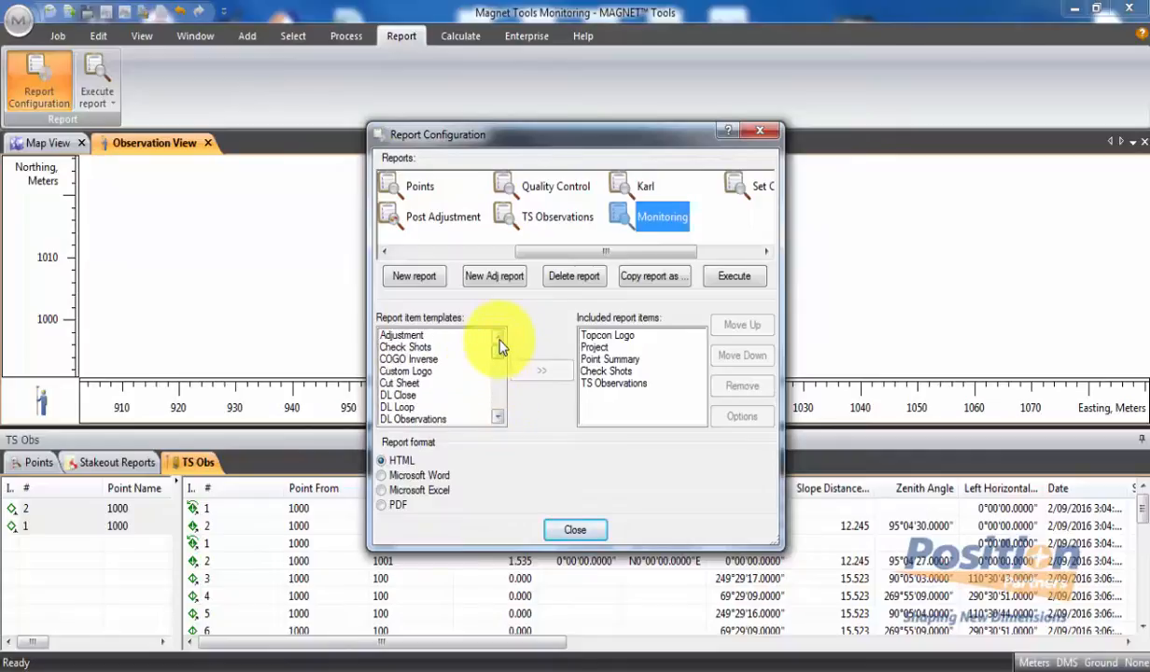
Step: Add the Time Stamp column to the Check Shots item of the Monitoring report and apply the options
click(615, 373)
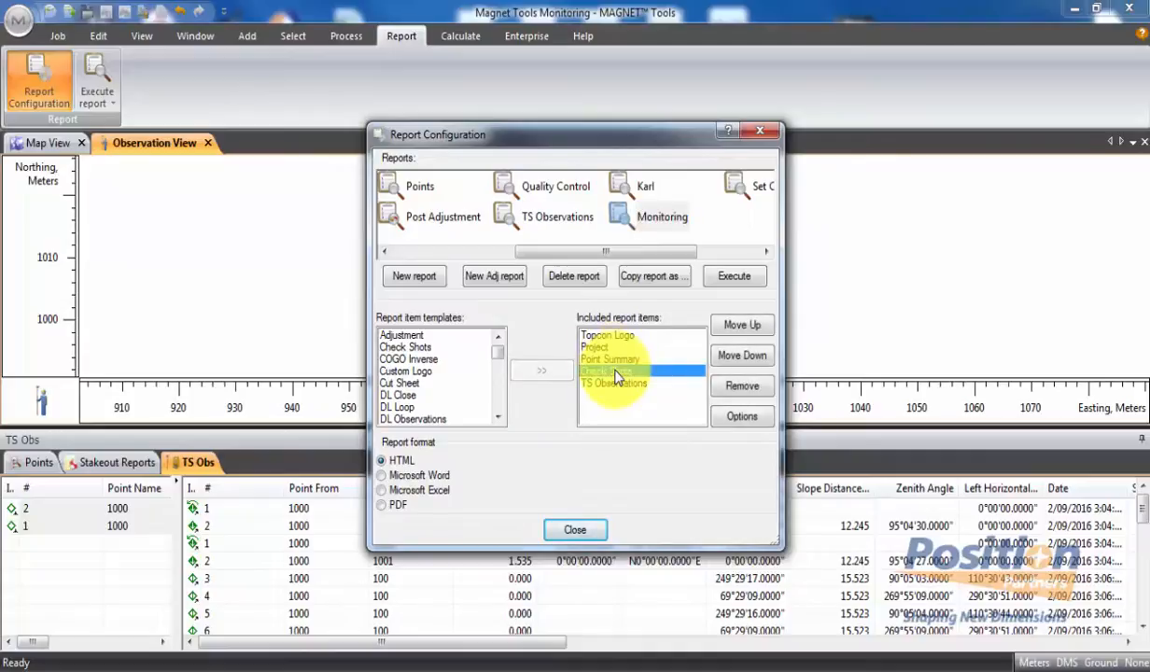
click(743, 422)
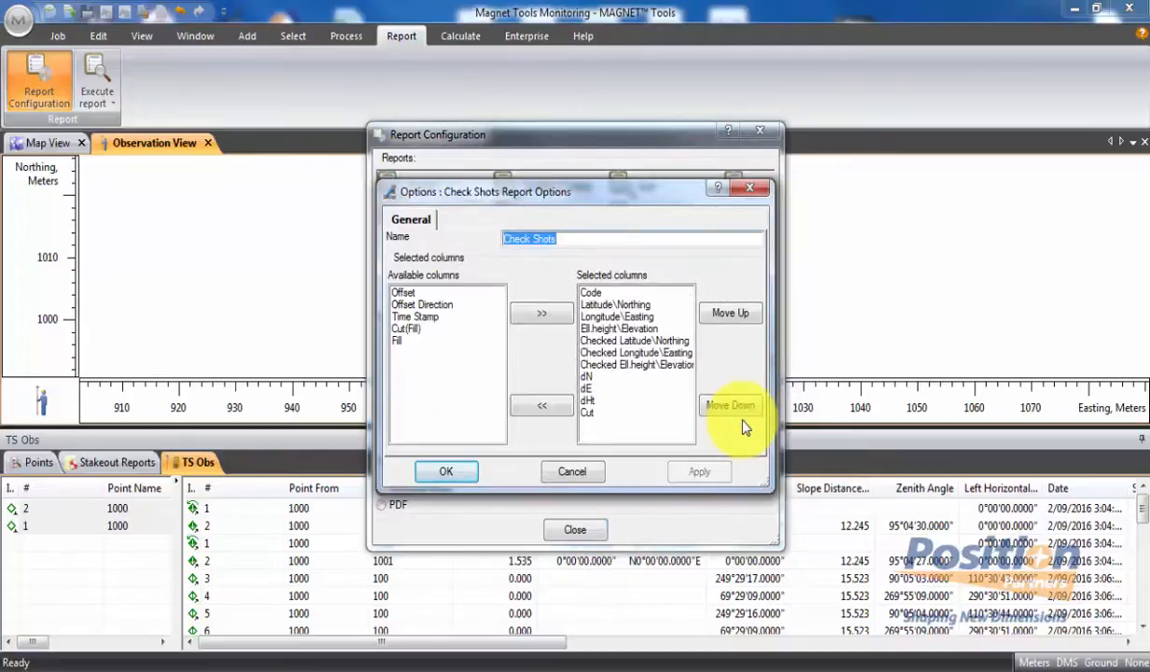
click(433, 318)
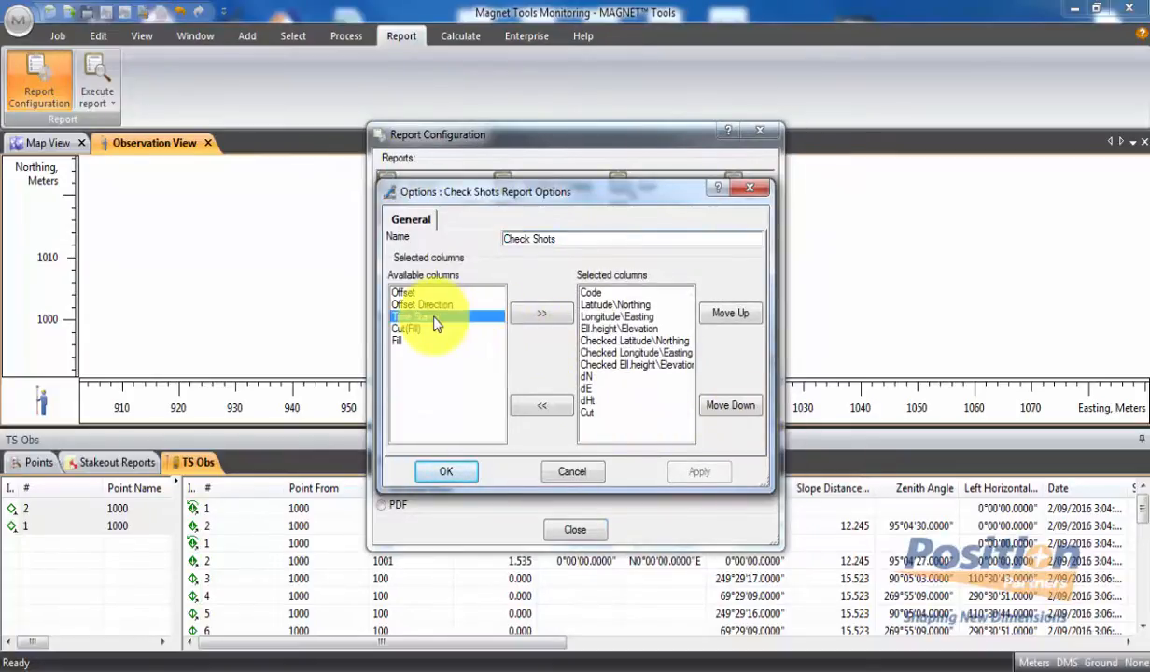
click(542, 317)
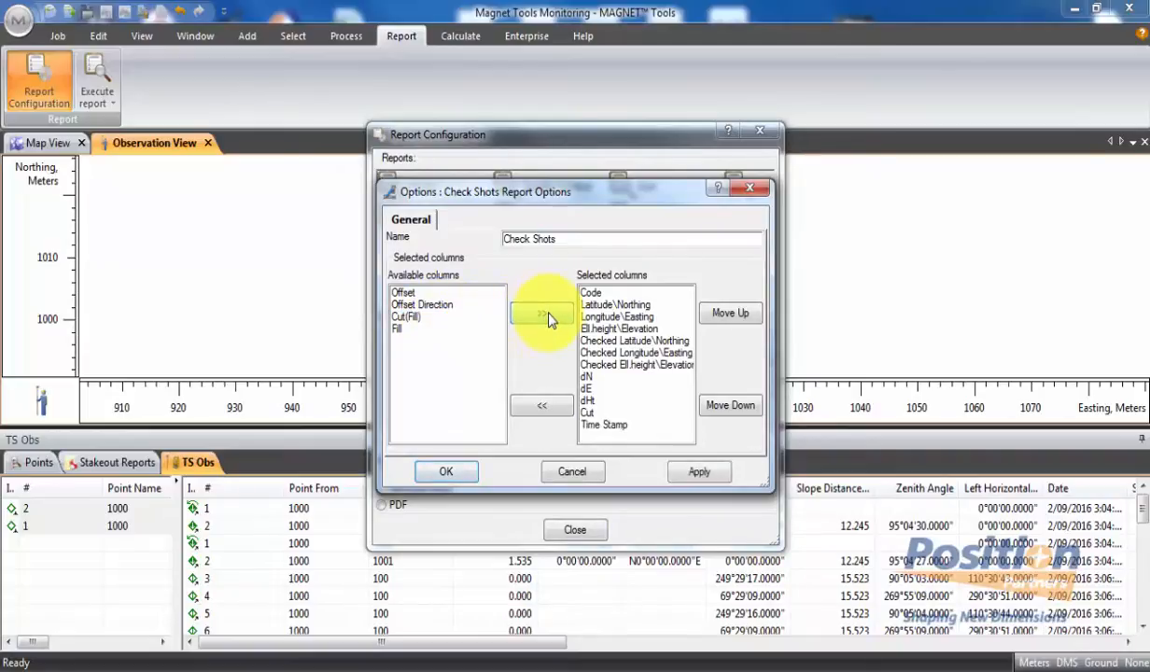
click(689, 473)
click(447, 473)
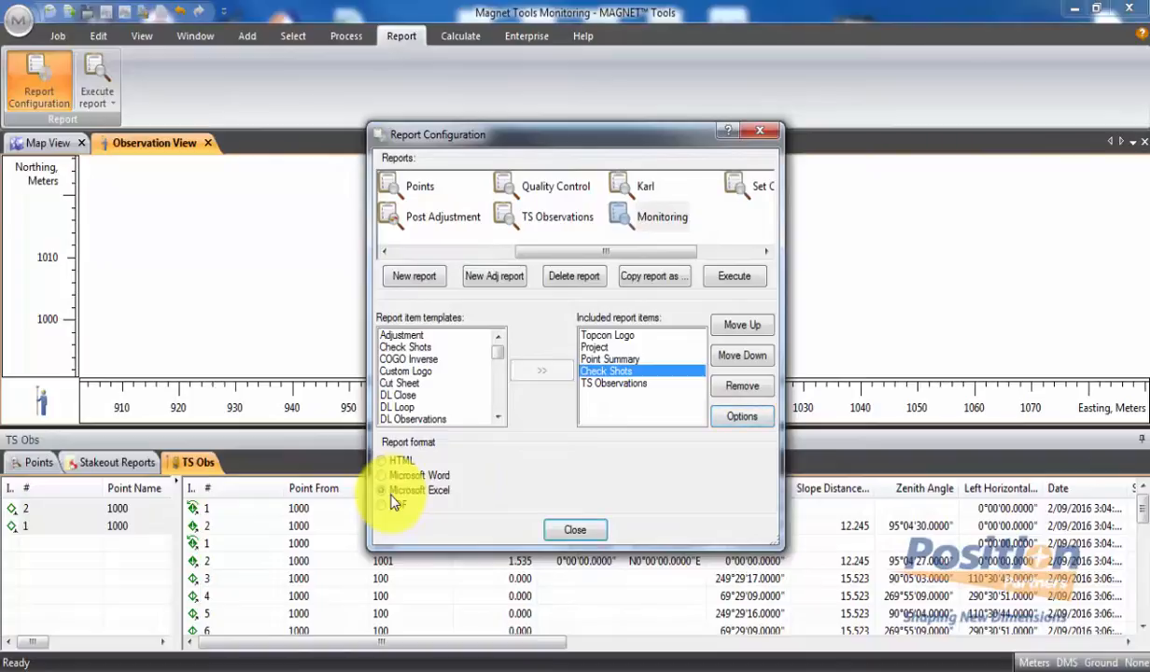
Step: Generate the Monitoring report in PDF format, review its contents and close the PDF
click(393, 507)
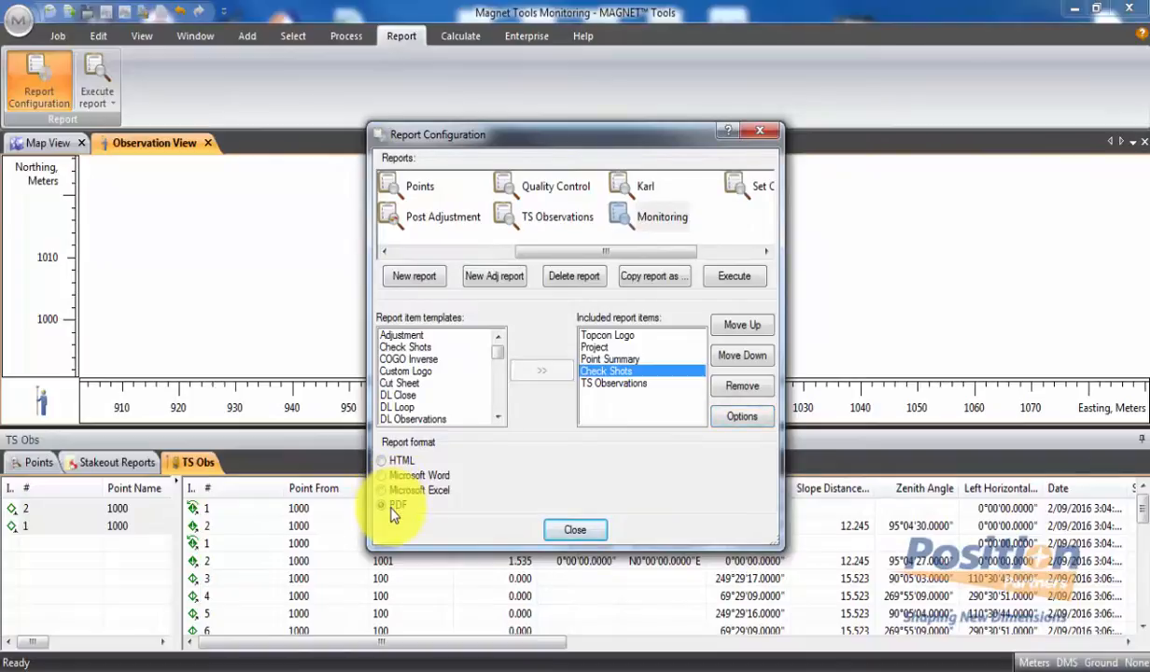
click(725, 277)
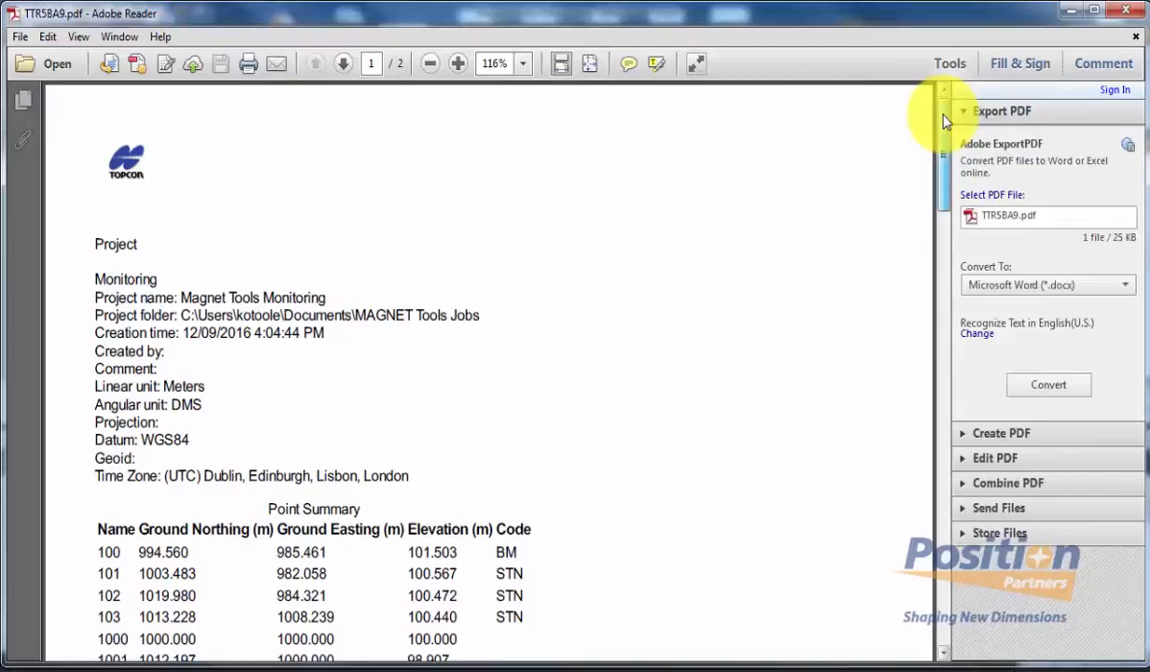
mouse_move(944, 121)
mouse_down()
mouse_move(946, 551)
mouse_move(933, 102)
mouse_up()
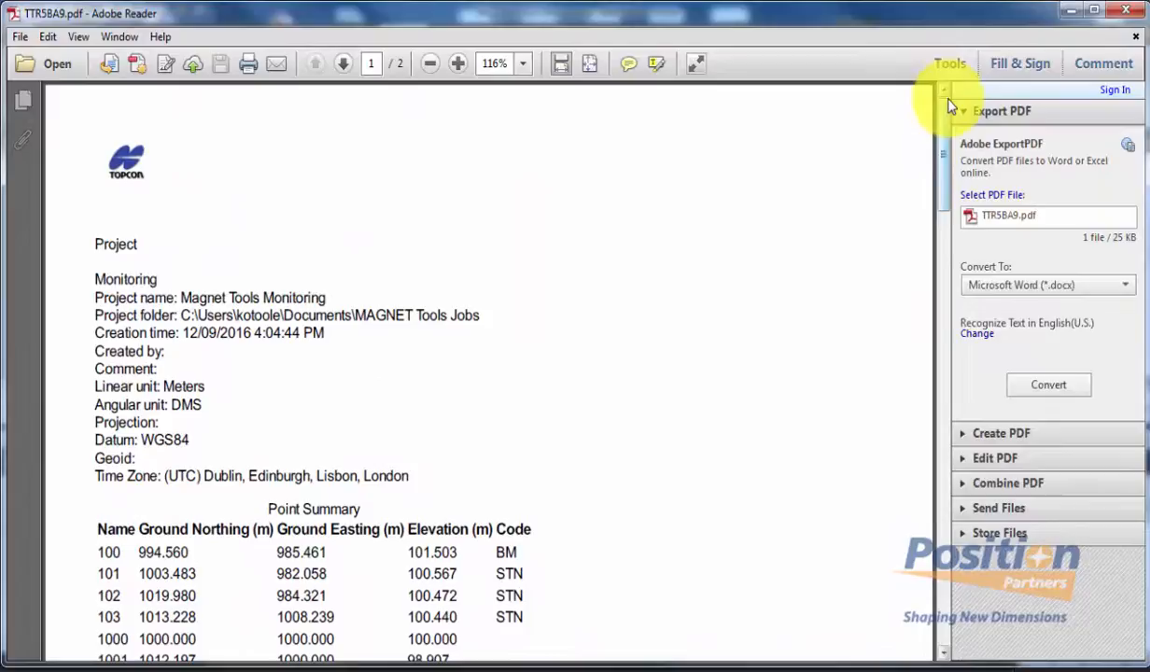
click(1127, 11)
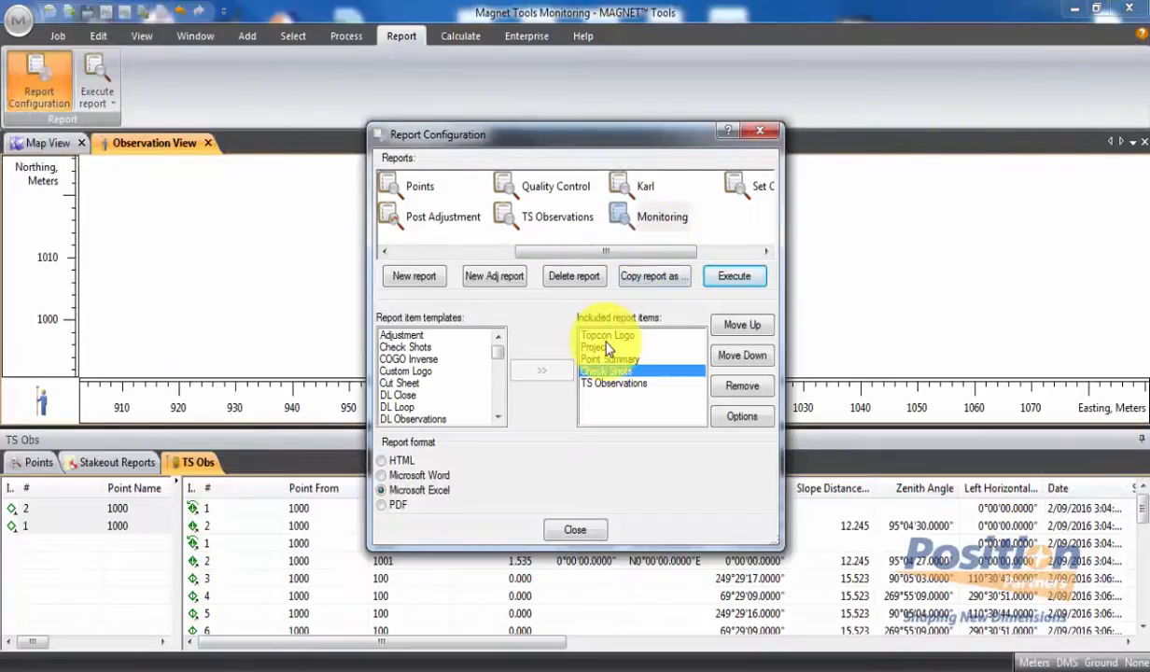
Step: Create a new user report in Microsoft Excel format and include the Check Shots item in it
click(414, 278)
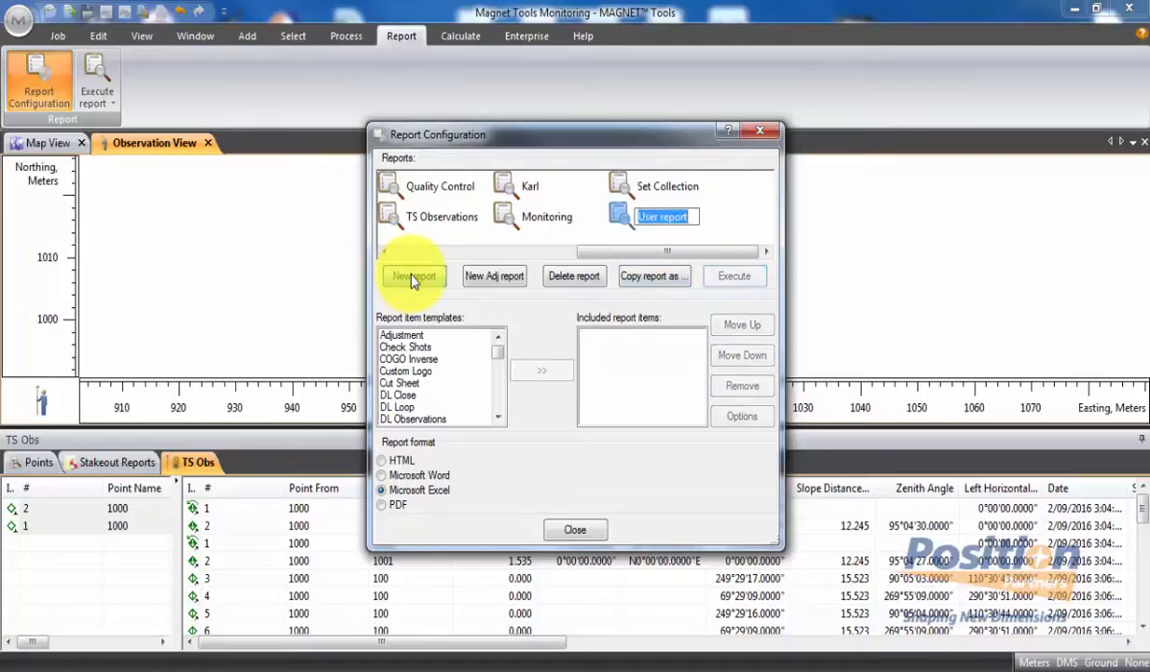
click(429, 347)
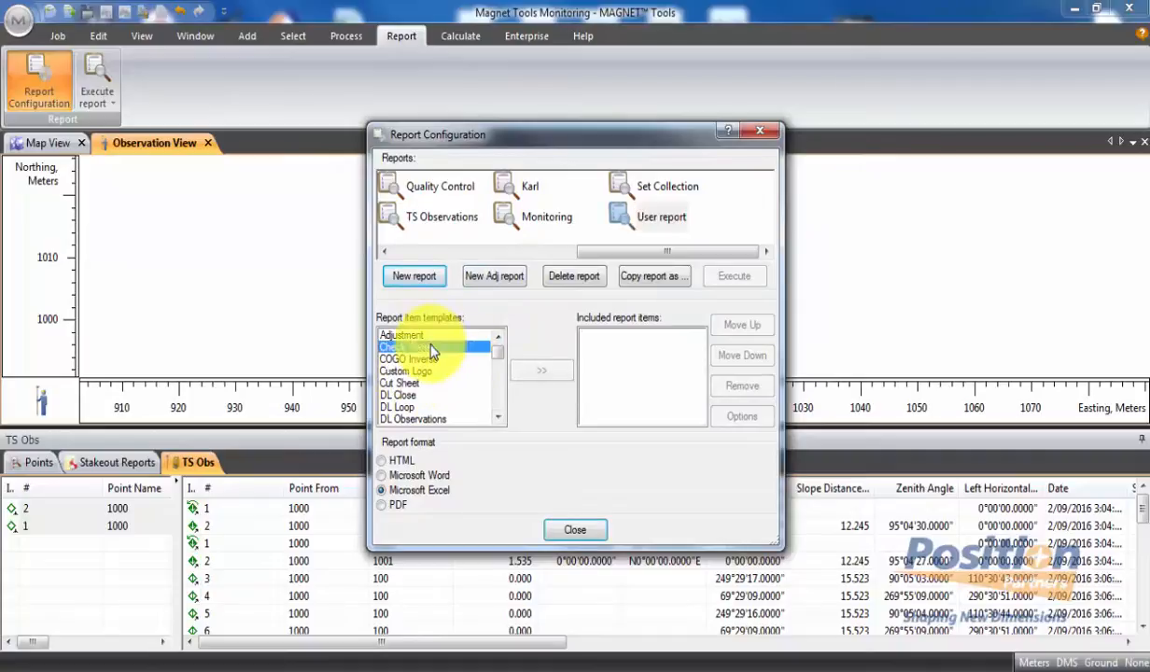
click(540, 369)
click(612, 338)
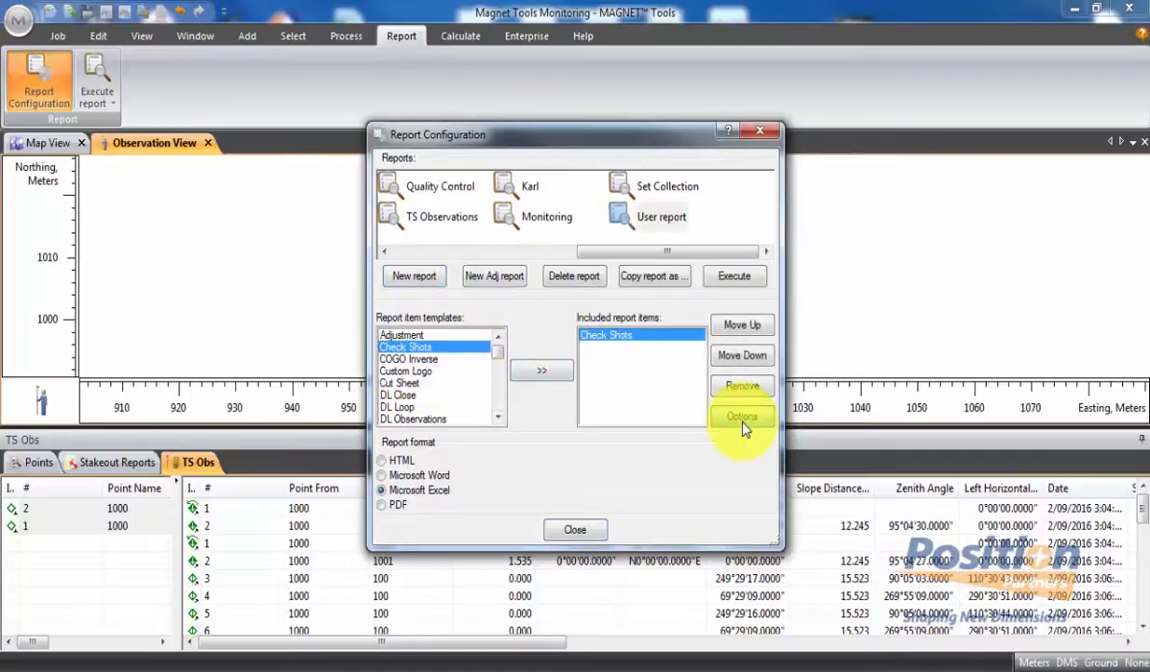
Step: Add the Time Stamp column to the user report's Check Shots item and apply the options
click(741, 417)
click(419, 317)
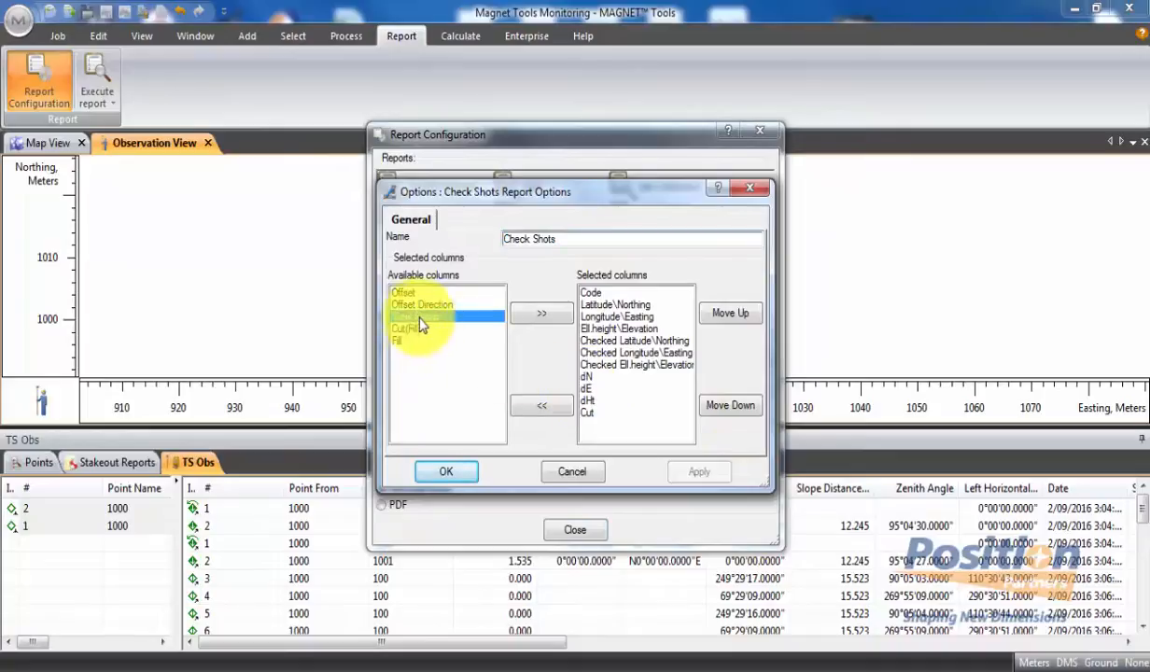
click(541, 314)
click(700, 471)
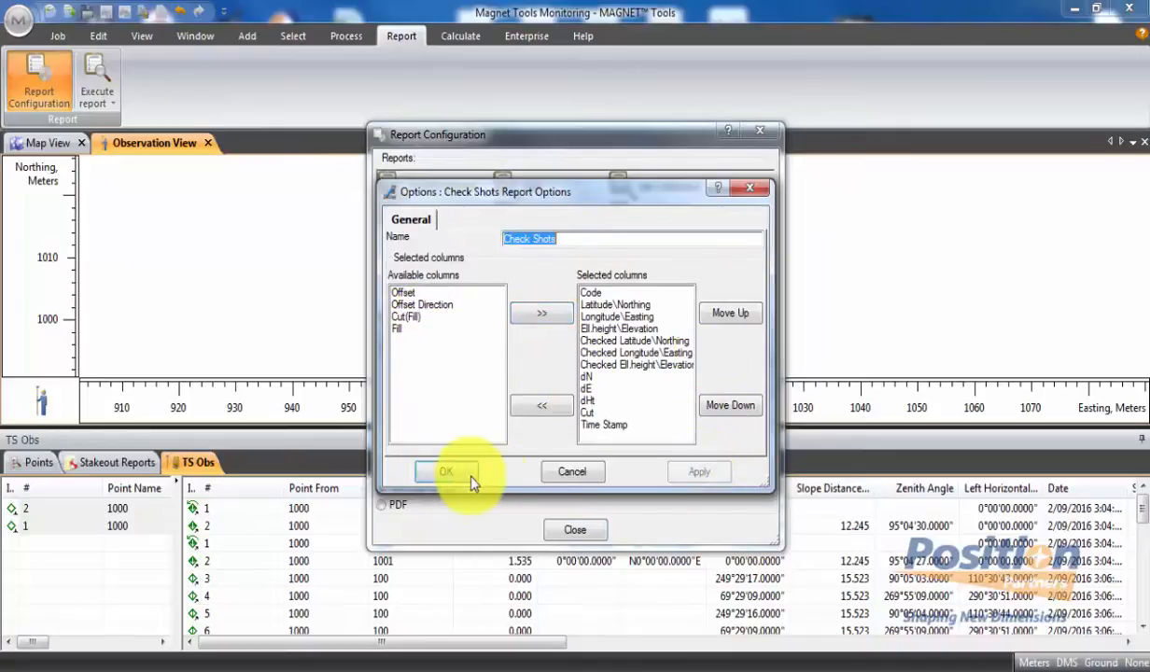
click(469, 478)
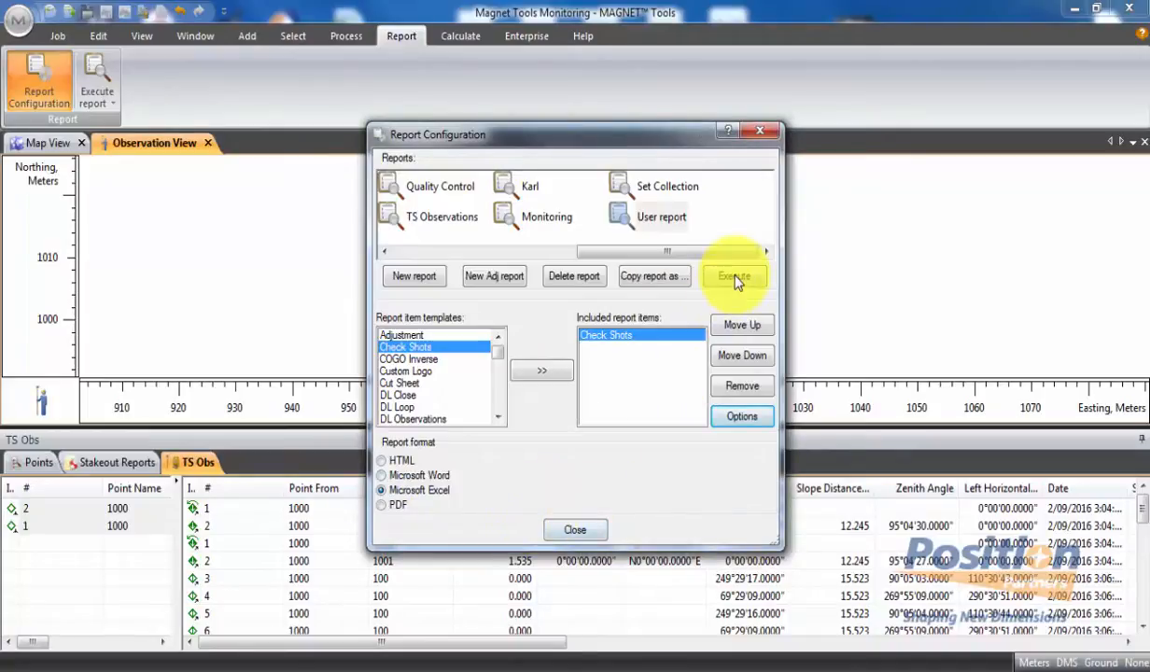
Step: Execute the user report, examine the Check Shots table across its columns and rows, and close the report viewer
click(735, 277)
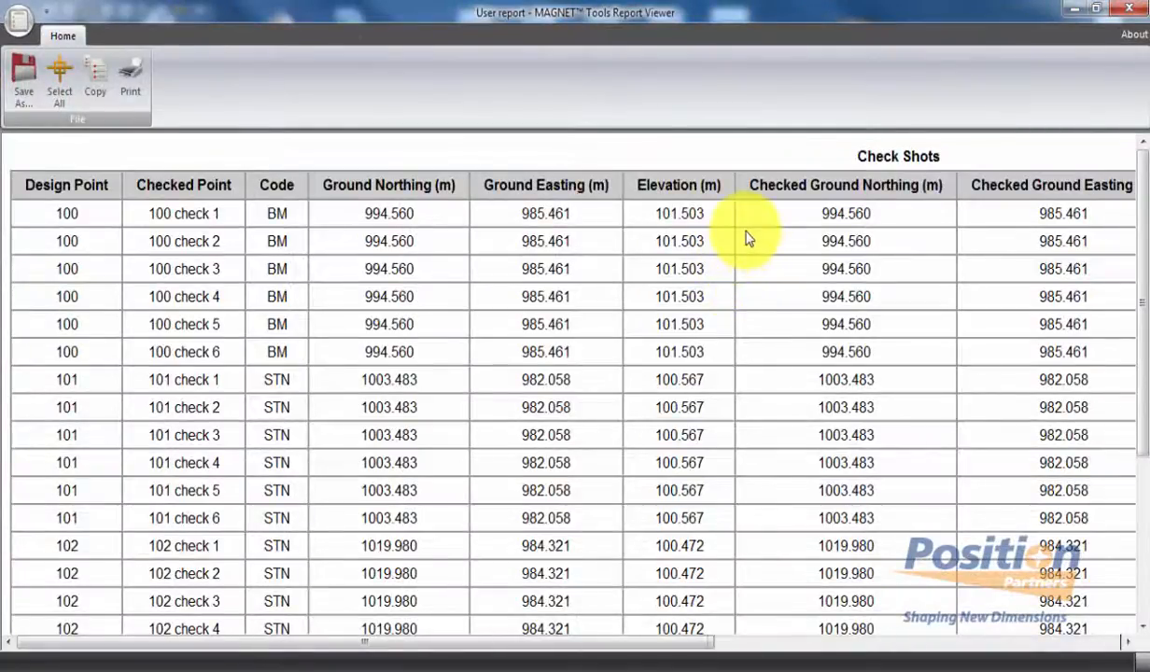
drag(585, 642, 506, 598)
scroll(588, 380, down, 3)
scroll(588, 381, up, 3)
click(1128, 8)
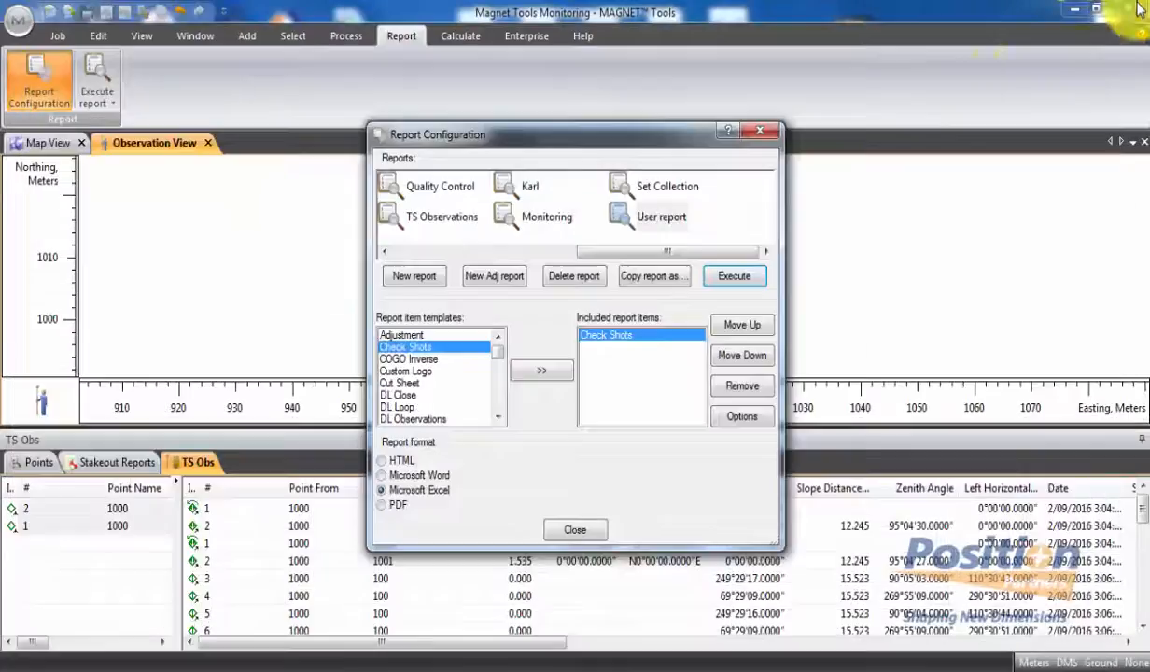
Step: Close the report configuration and show the job's total station observations
click(598, 529)
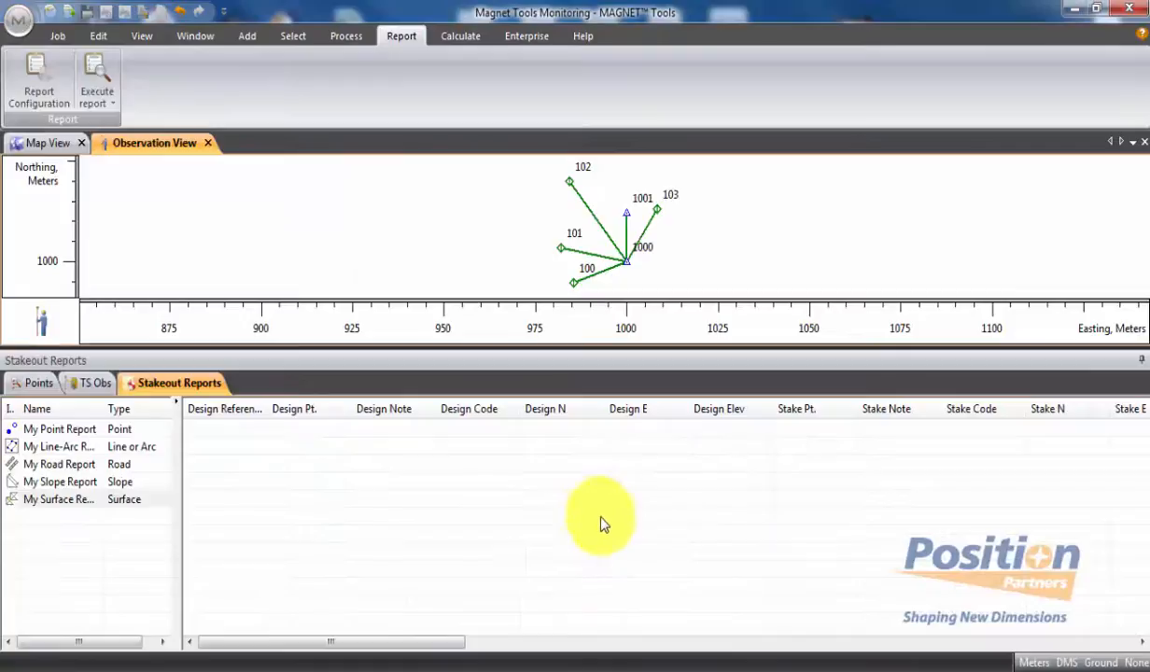
click(93, 382)
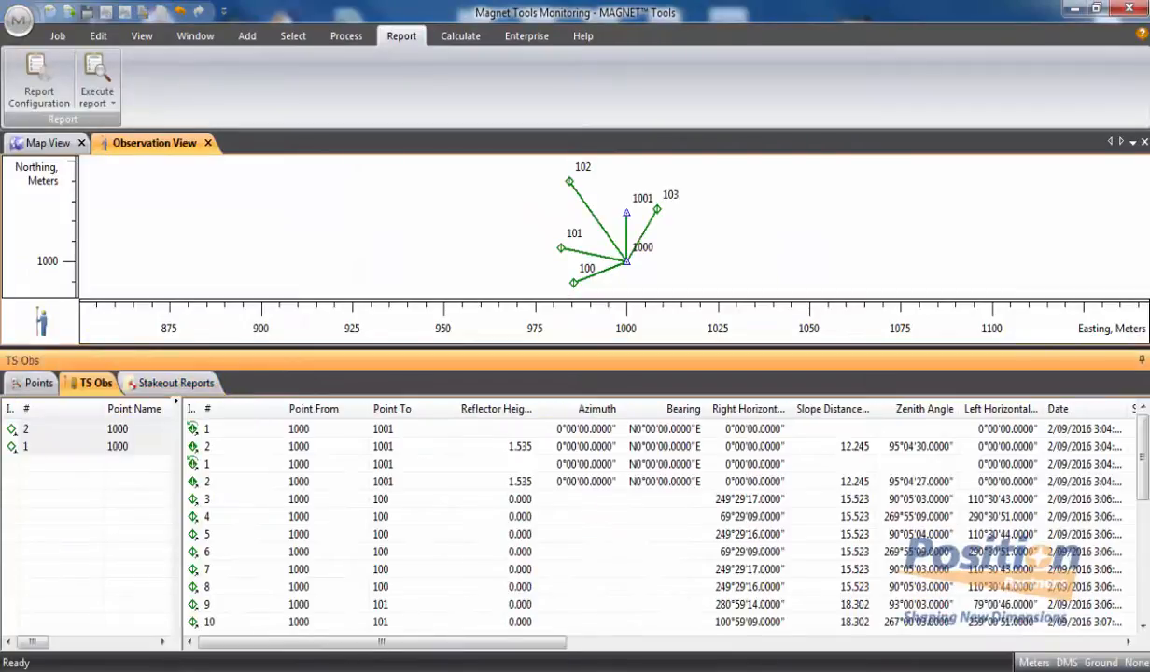